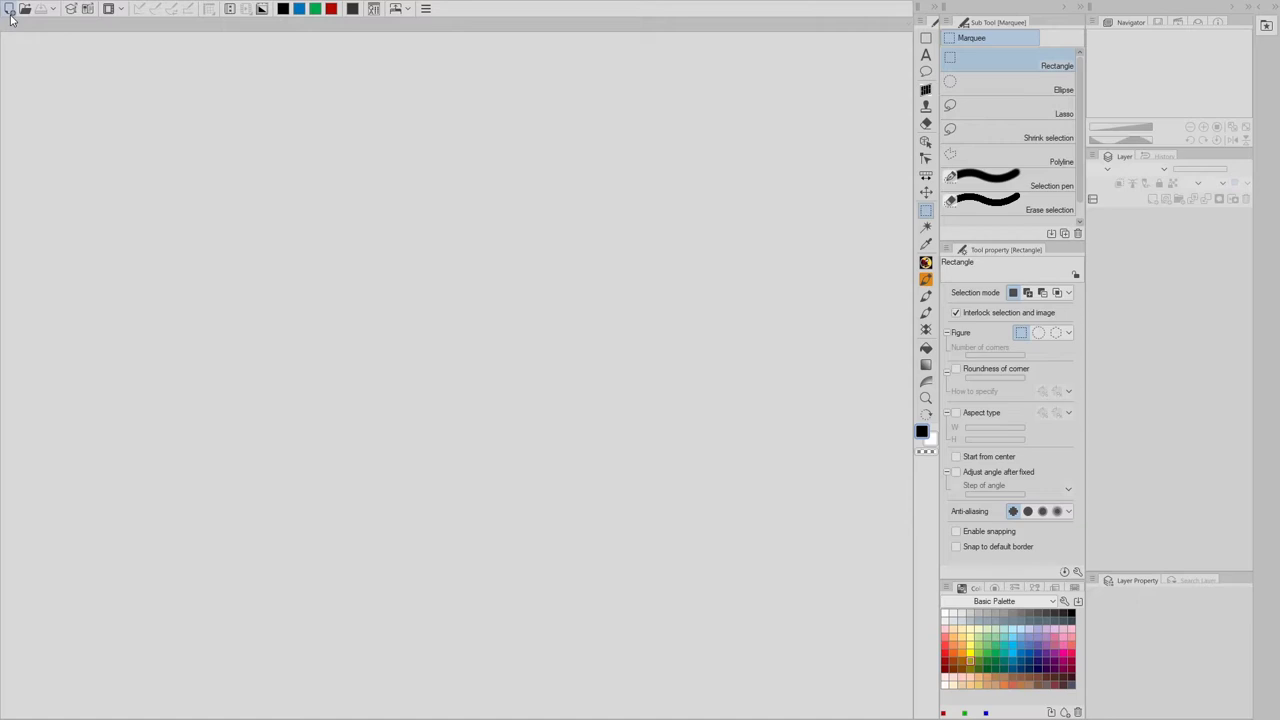
# - Open the image file DinoKids_StickerPack.png from the DinoKidsRedux folder
pyautogui.click(25, 9)
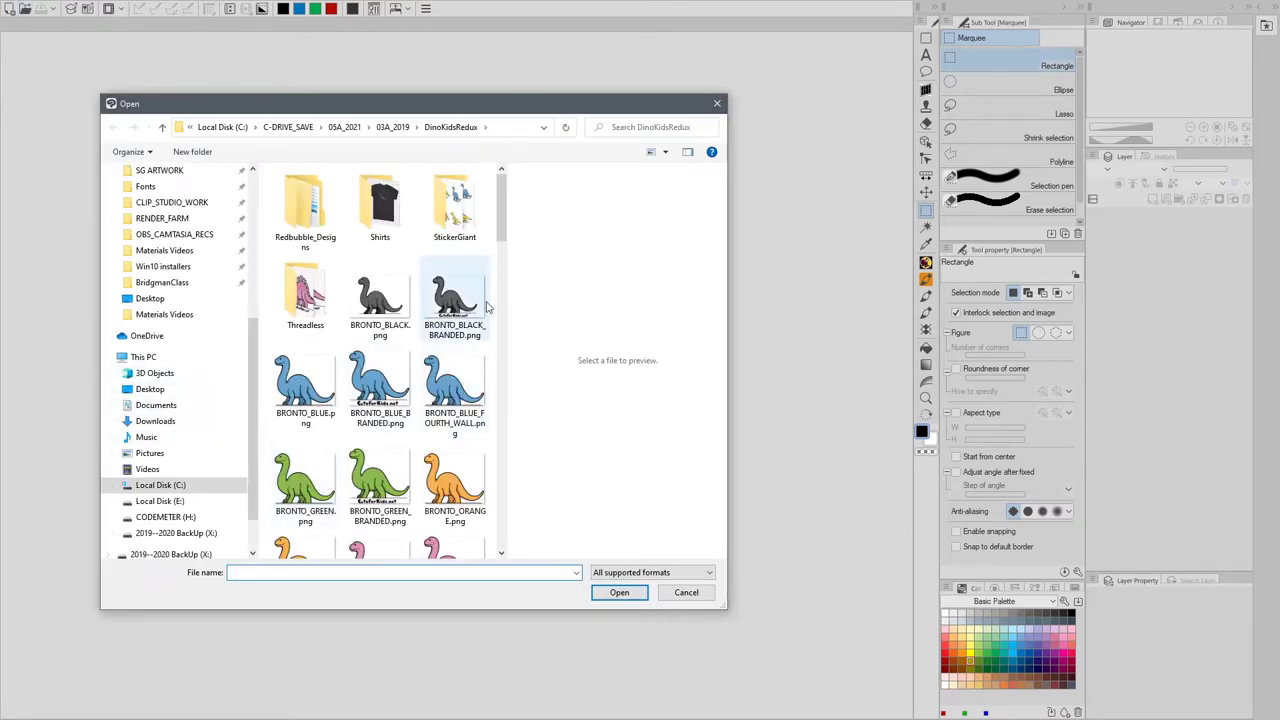
pyautogui.moveTo(504, 222); pyautogui.dragTo(507, 313)
pyautogui.click(380, 315)
pyautogui.click(619, 592)
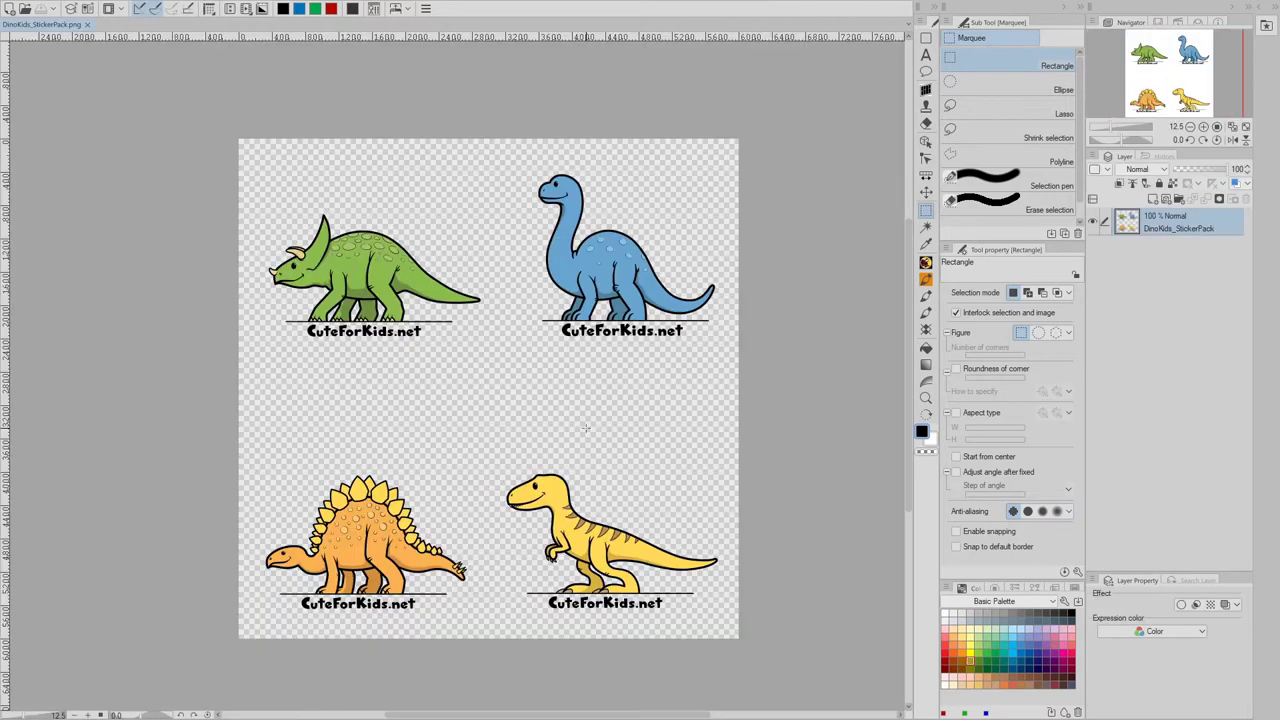
# - Review the settings for registering the whole dinosaur sheet as an image material
pyautogui.click(425, 8)
pyautogui.moveTo(460, 64)
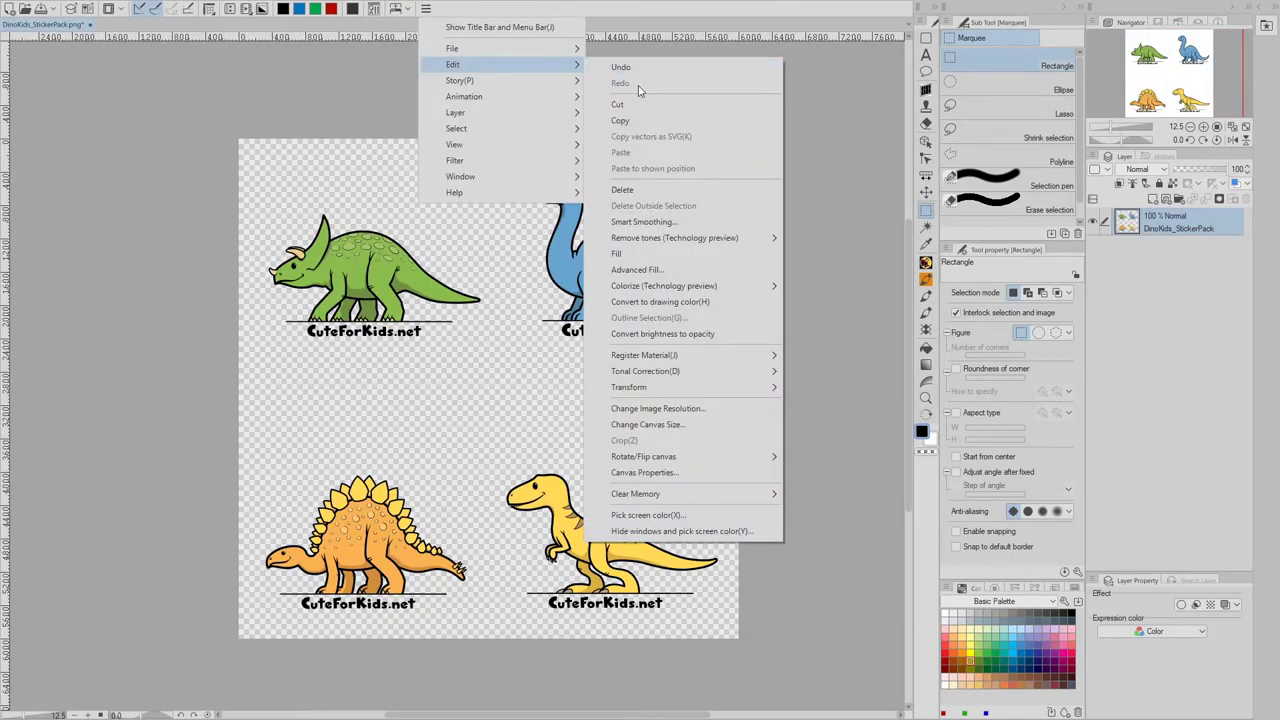
pyautogui.moveTo(656, 358)
pyautogui.click(820, 357)
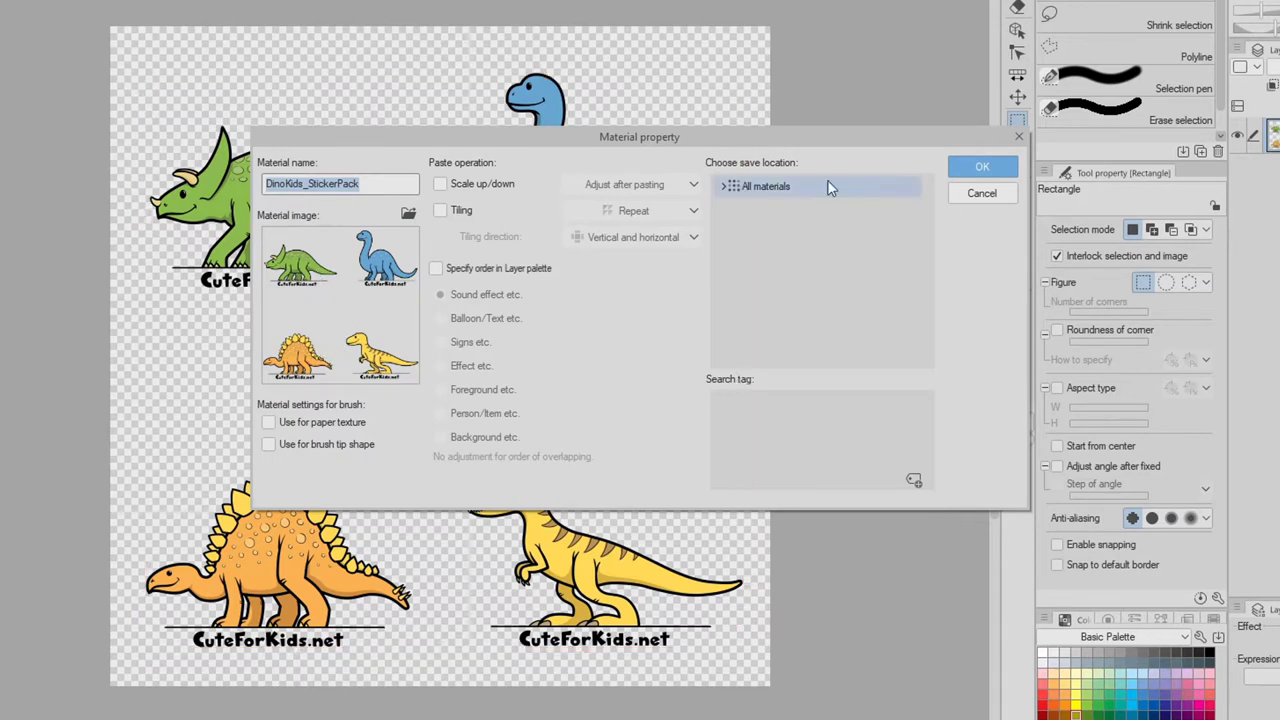
pyautogui.click(988, 197)
# - Select a rectangular area including the yellow dinosaur's head and preview its image material registration, clearing the selection at the end
pyautogui.moveTo(453, 376); pyautogui.dragTo(604, 498)
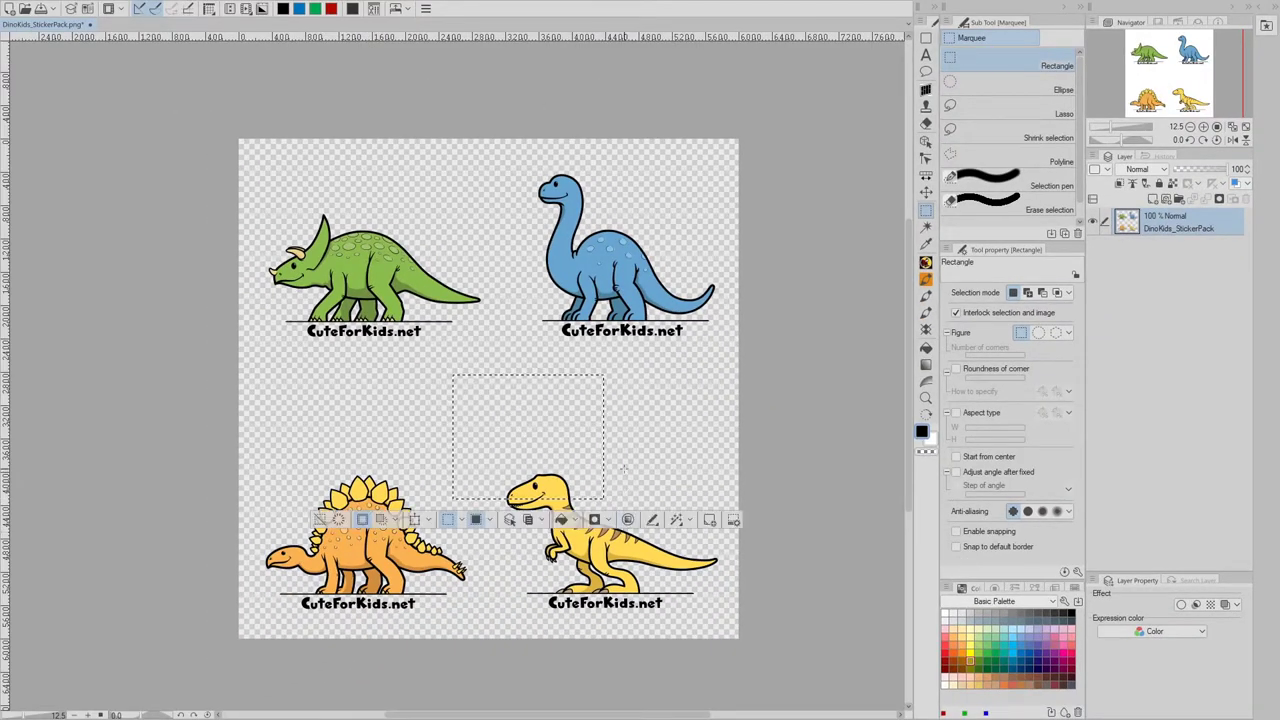
pyautogui.click(425, 8)
pyautogui.moveTo(452, 64)
pyautogui.moveTo(741, 350)
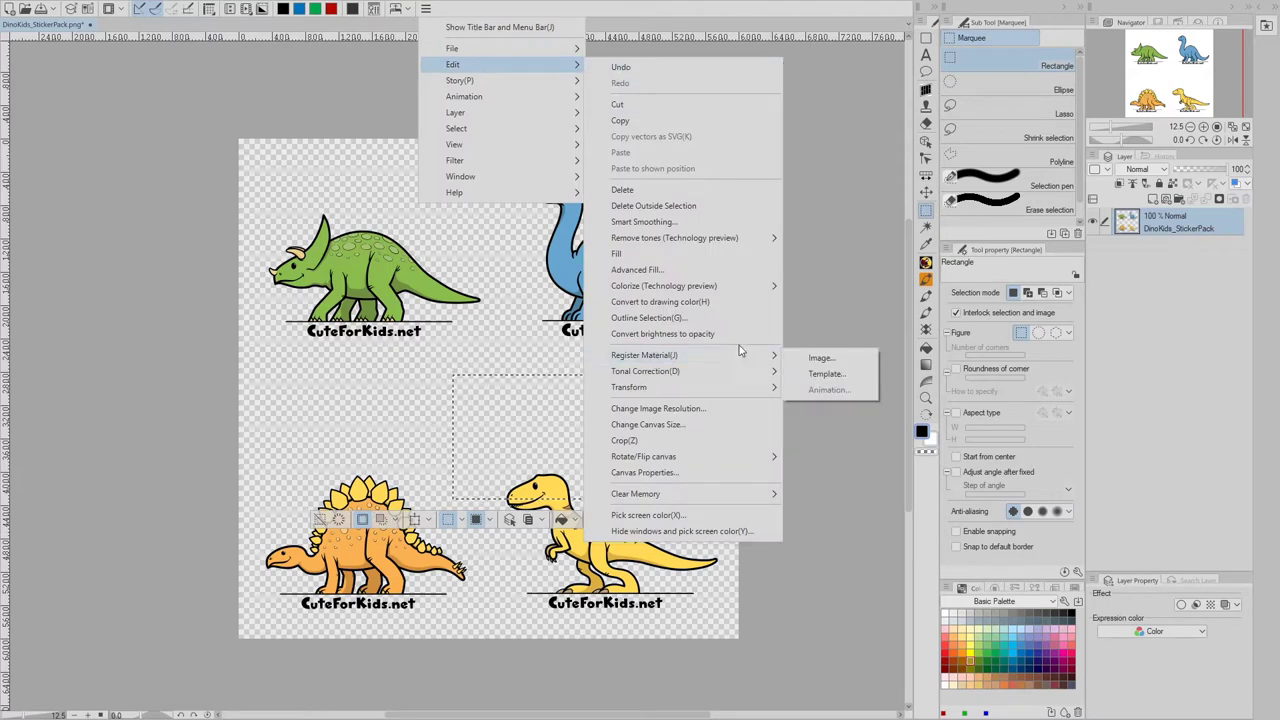
pyautogui.click(820, 357)
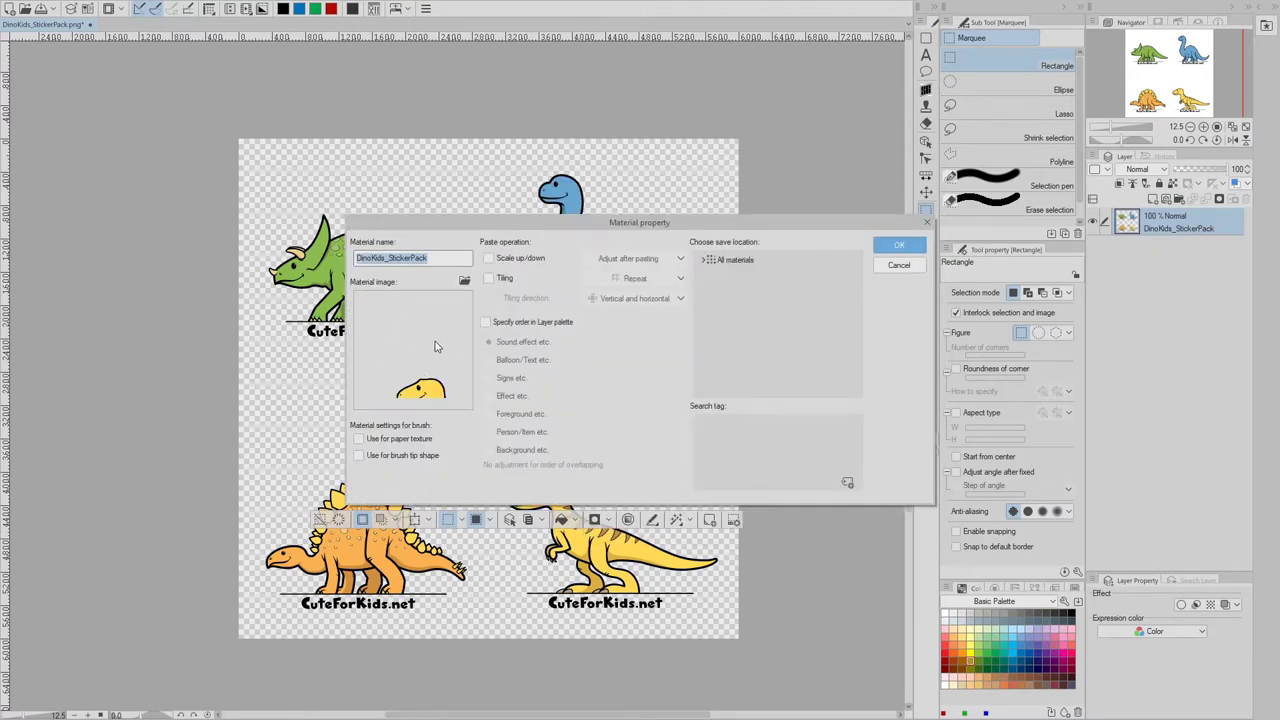
pyautogui.moveTo(563, 229); pyautogui.dragTo(851, 114)
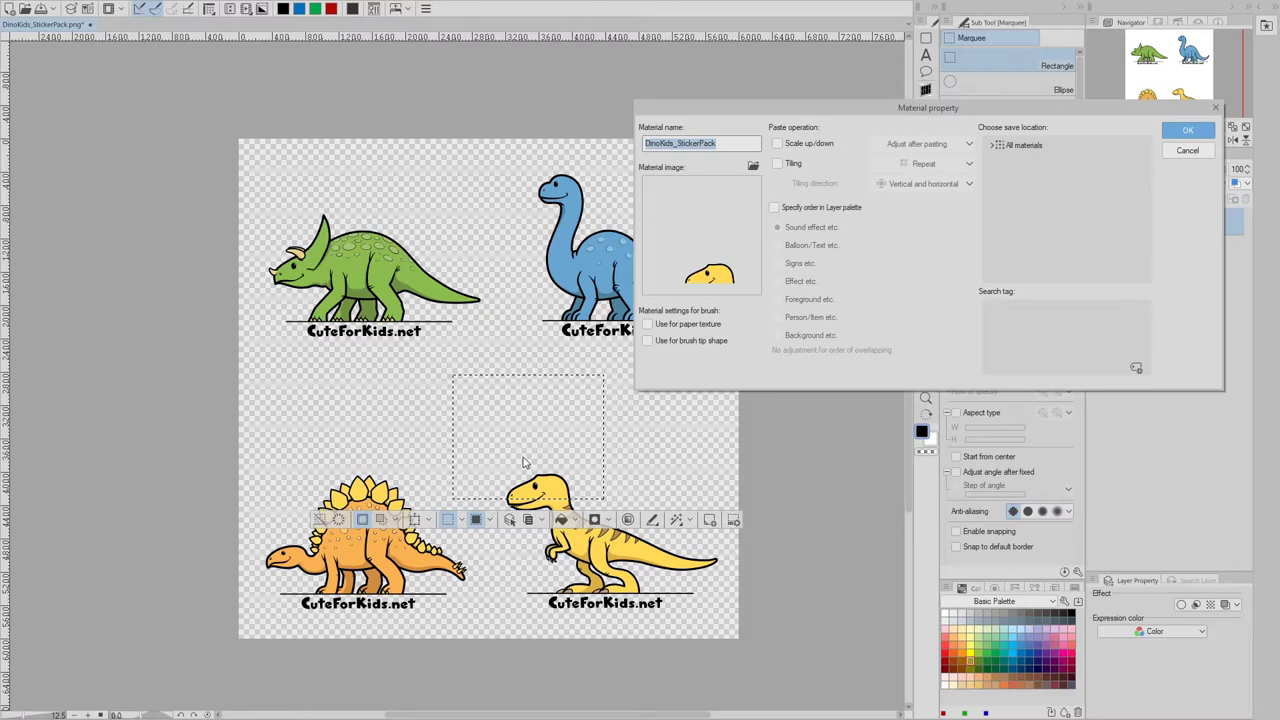
pyautogui.moveTo(881, 109); pyautogui.dragTo(501, 240)
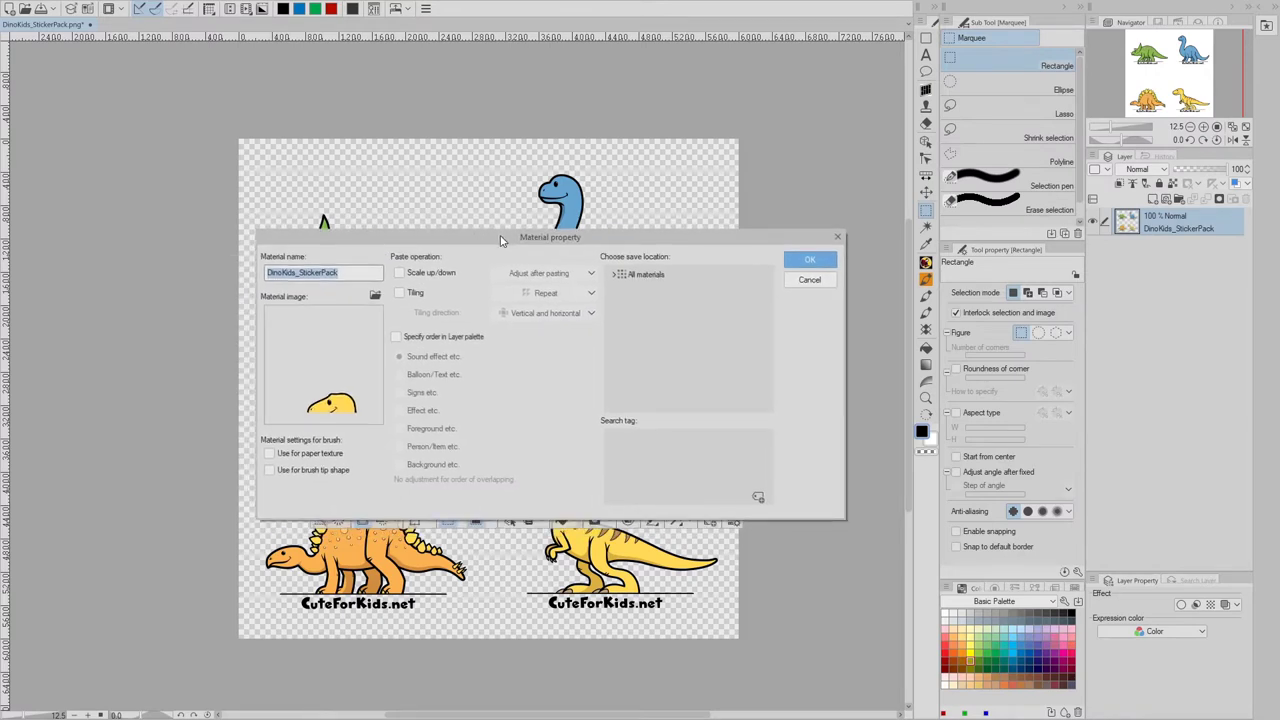
pyautogui.click(810, 263)
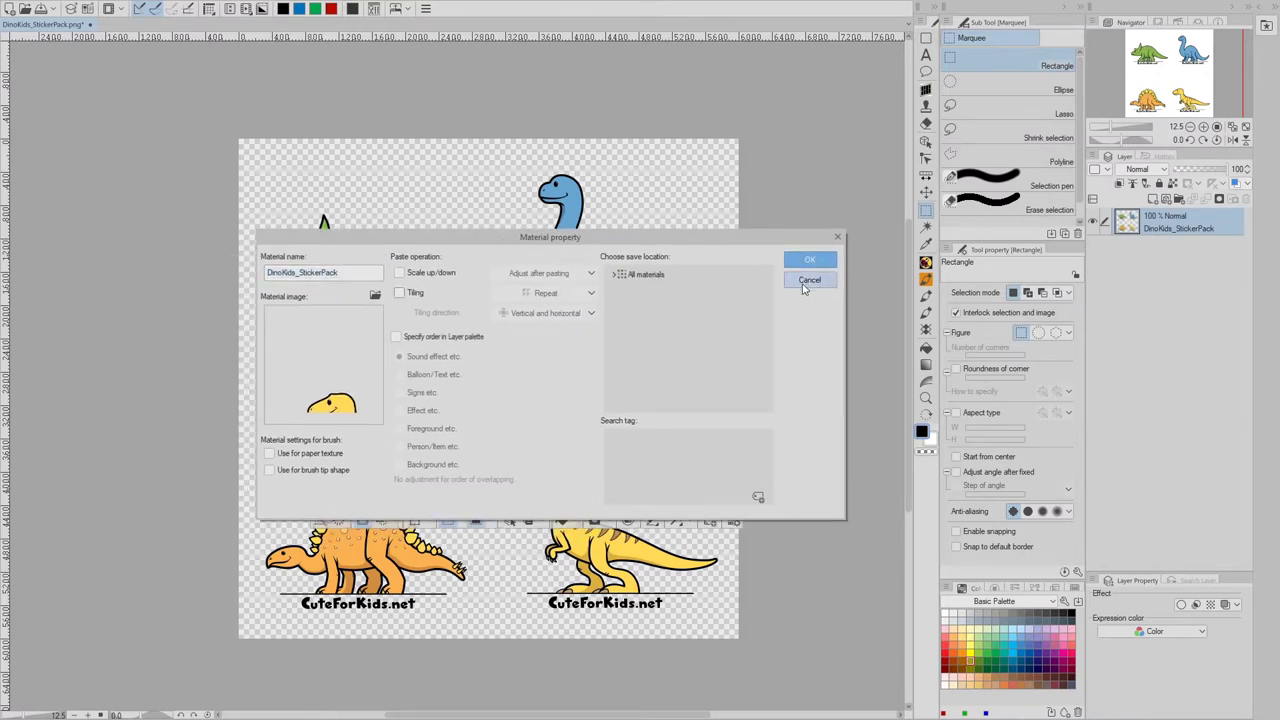
pyautogui.click(806, 285)
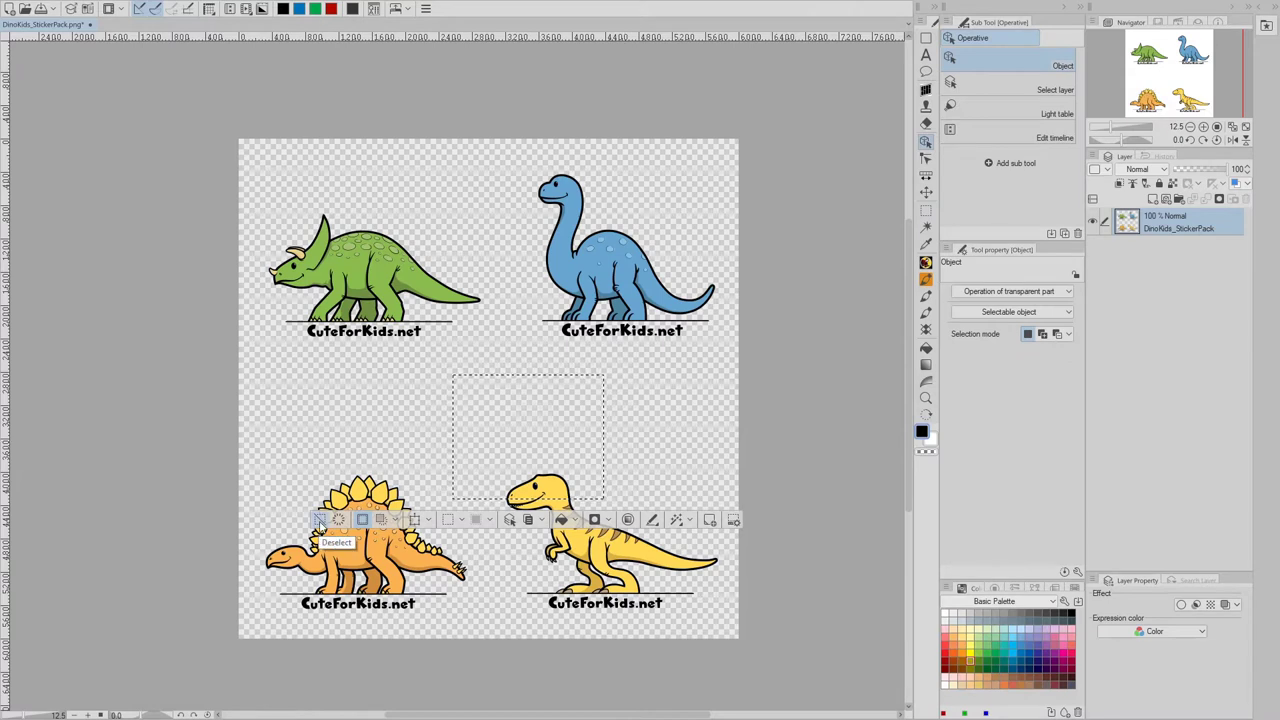
pyautogui.click(319, 526)
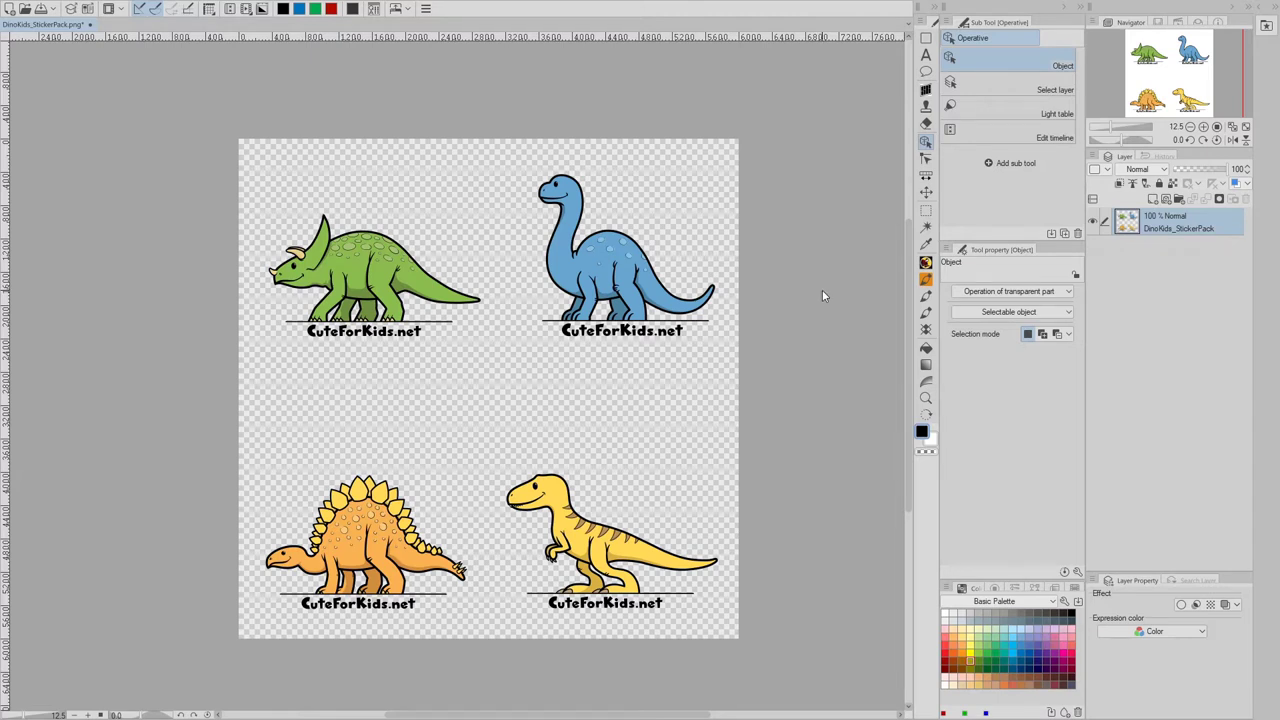
# - Convert the DinoKids_StickerPack layer to an image material layer in colour, keeping the original layer
pyautogui.click(925, 91)
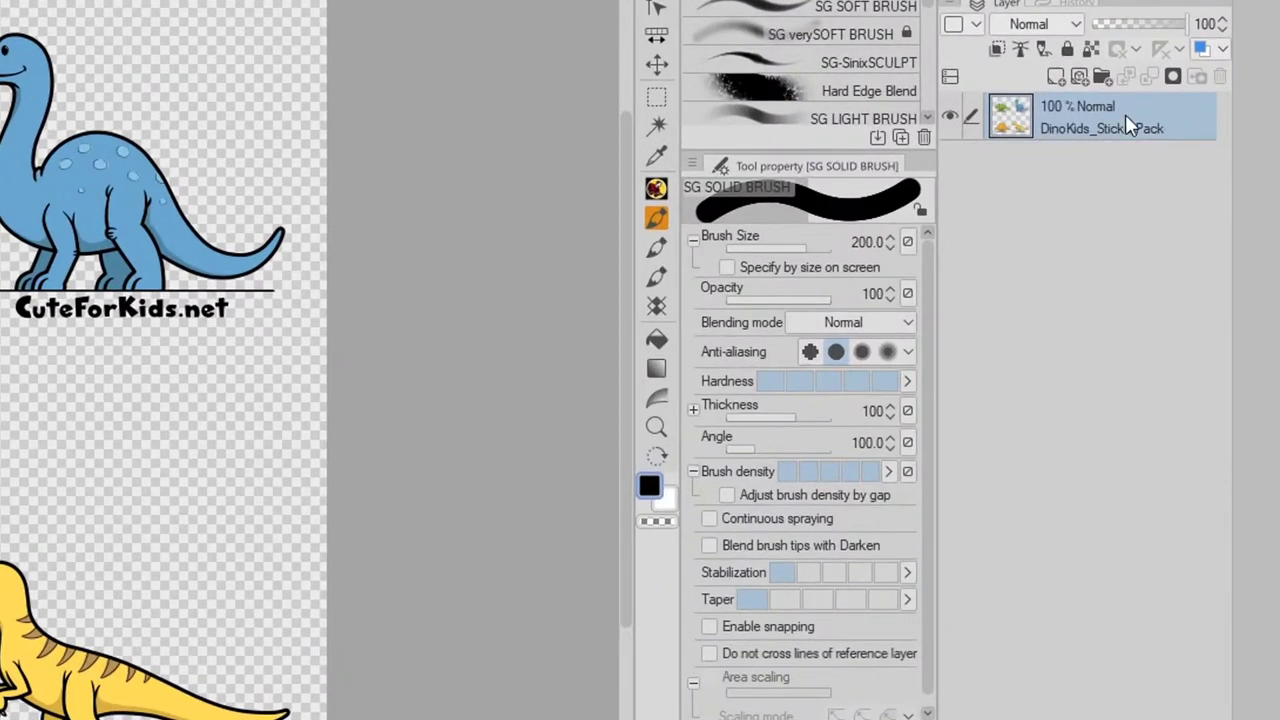
pyautogui.rightClick(1125, 116)
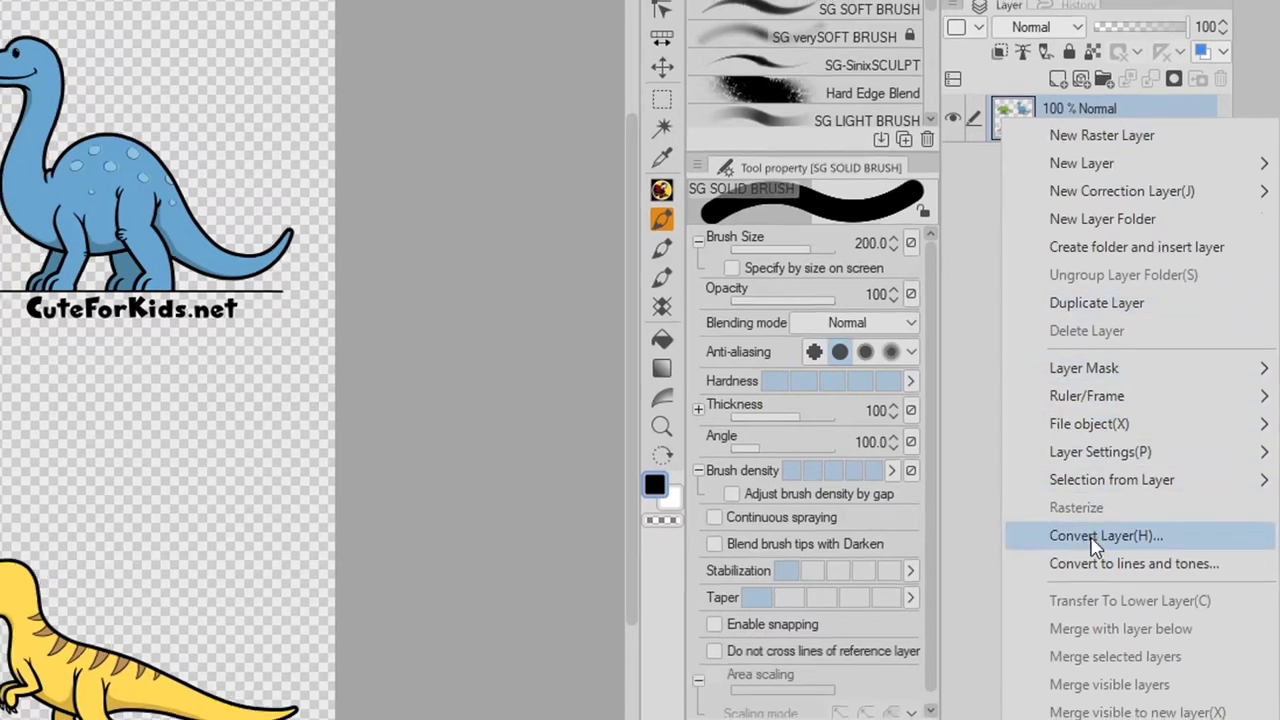
pyautogui.click(1100, 537)
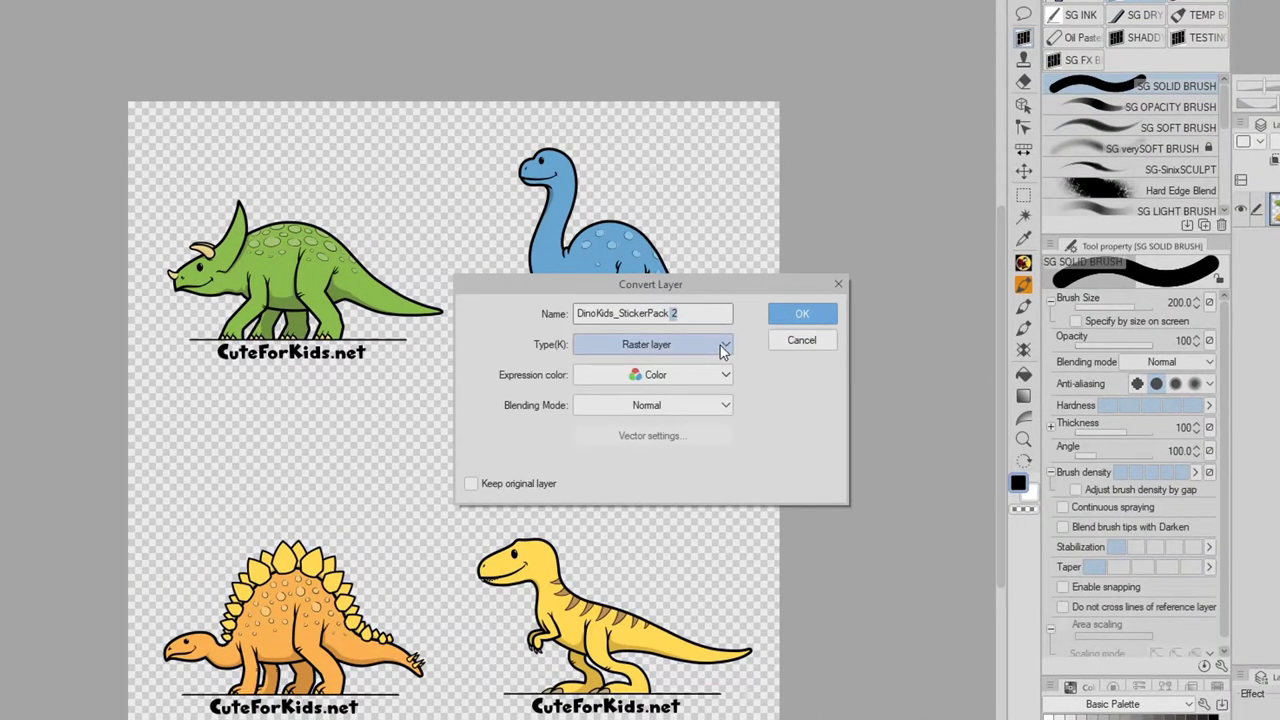
pyautogui.click(722, 345)
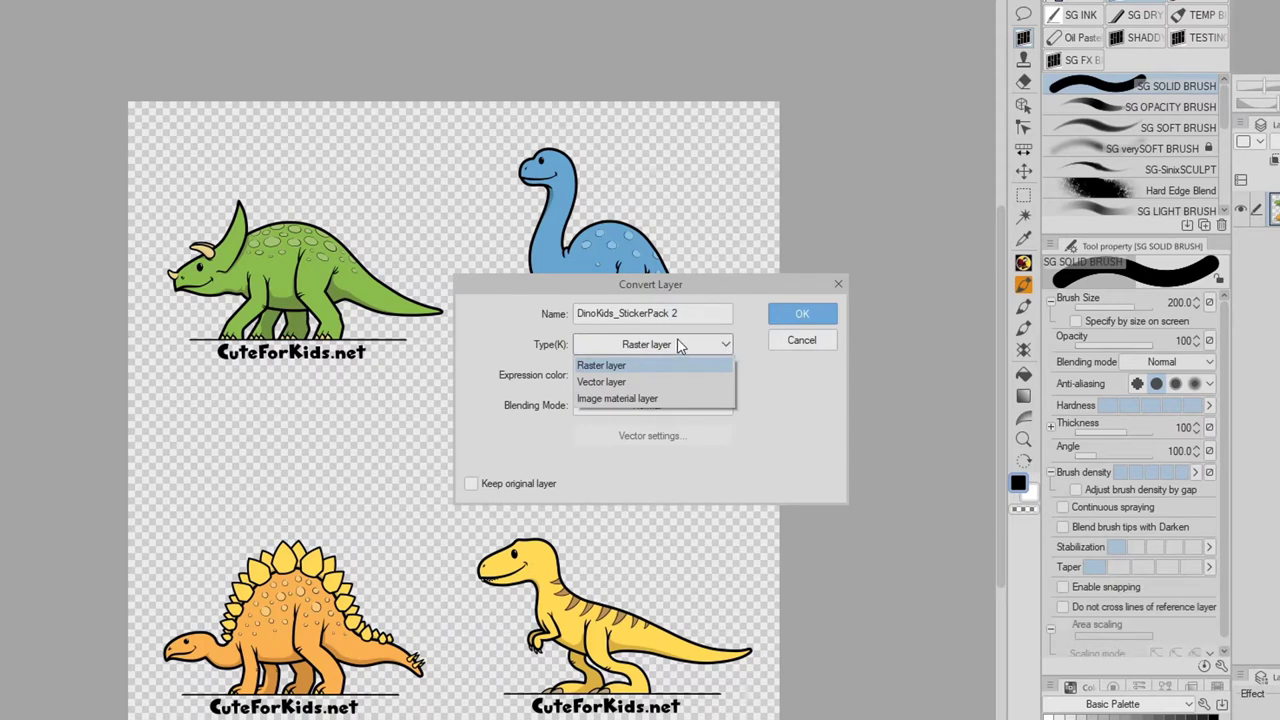
pyautogui.click(645, 399)
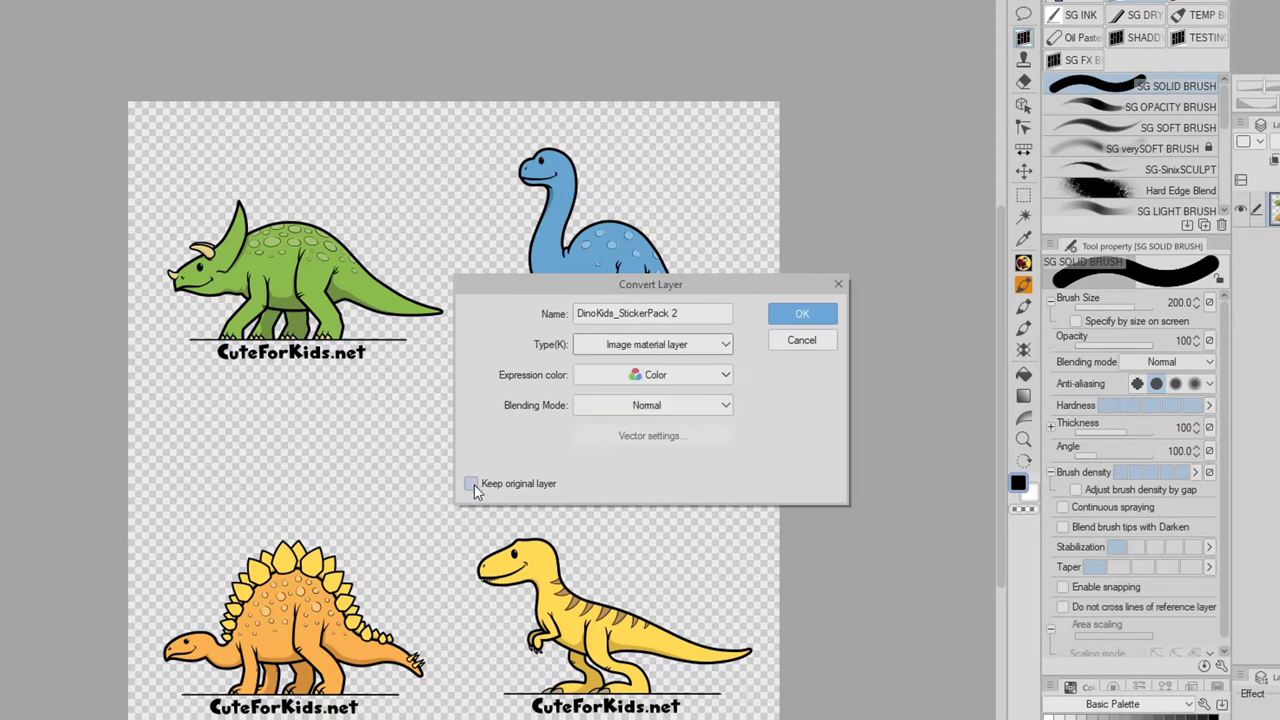
pyautogui.click(473, 484)
pyautogui.click(812, 318)
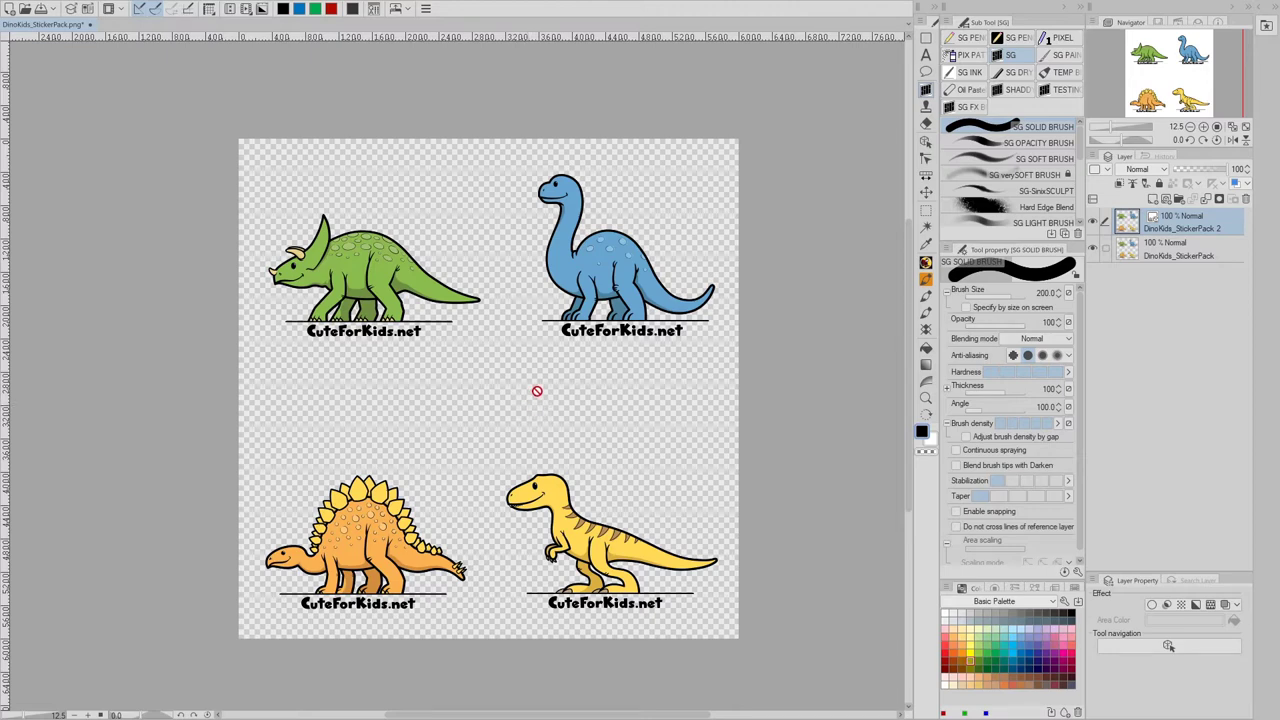
# - Scale the dinosaur image material layer to 40% with the Object tool
pyautogui.click(926, 142)
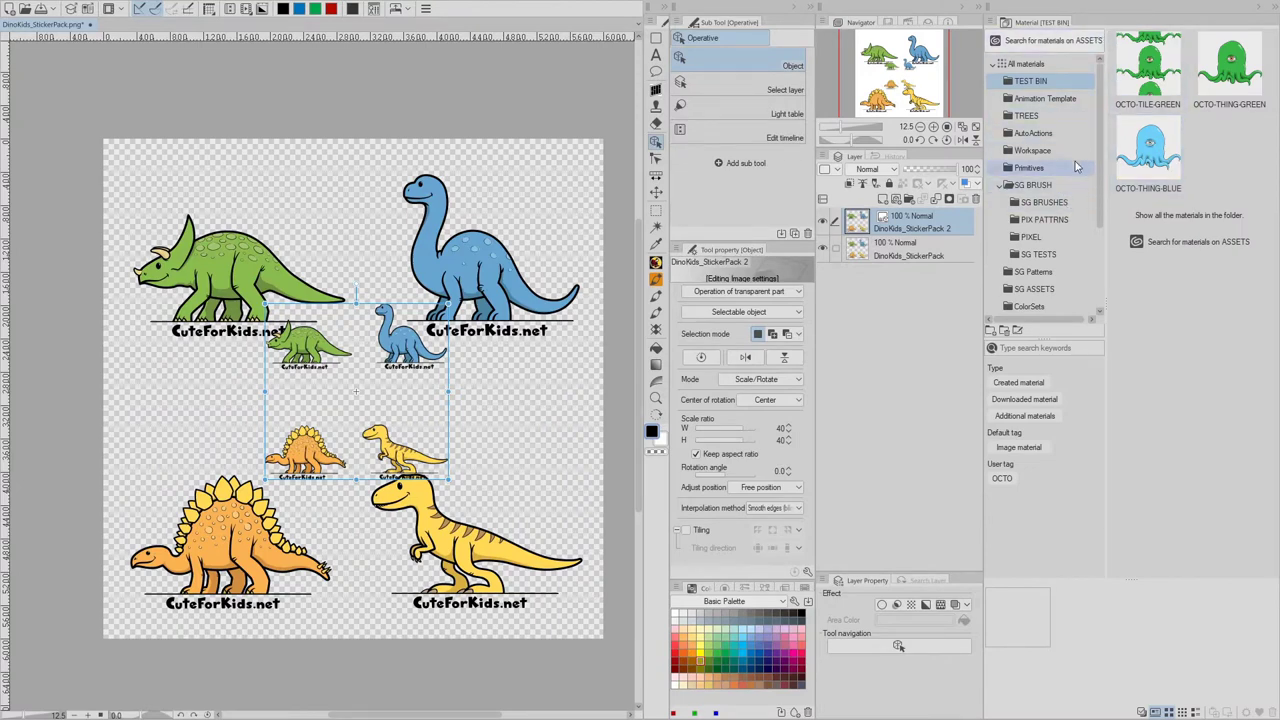
pyautogui.click(1258, 12)
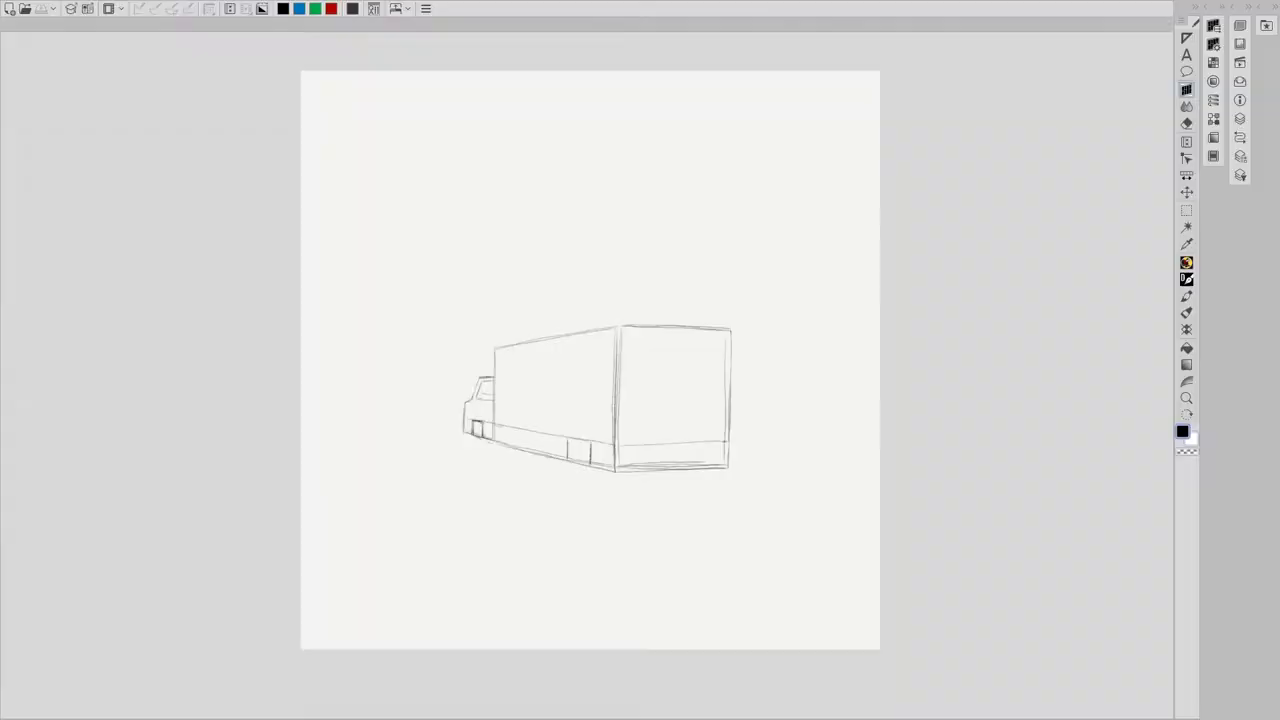
# - Sketch the remaining details of the box truck, including its wheels, cab and rear bumper
pyautogui.moveTo(504, 446); pyautogui.dragTo(600, 488)
pyautogui.moveTo(575, 444)
pyautogui.mouseDown()
pyautogui.moveTo(572, 482)
pyautogui.moveTo(732, 485)
pyautogui.moveTo(702, 474)
pyautogui.mouseUp()
pyautogui.moveTo(480, 379)
pyautogui.mouseDown()
pyautogui.moveTo(516, 376)
pyautogui.moveTo(469, 402)
pyautogui.mouseUp()
pyautogui.moveTo(616, 474)
pyautogui.mouseDown()
pyautogui.moveTo(732, 470)
pyautogui.moveTo(626, 476)
pyautogui.mouseUp()
pyautogui.moveTo(730, 462); pyautogui.dragTo(738, 474)
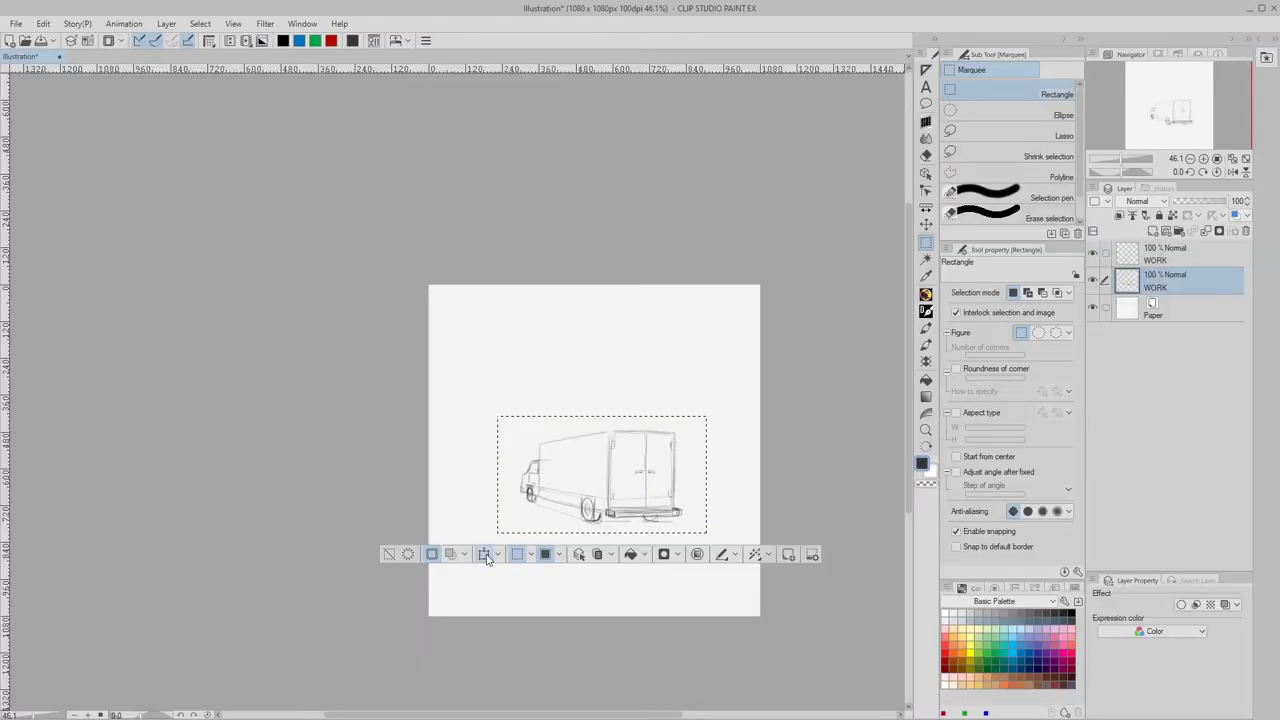
# - Enlarge the selected truck sketch and reposition it to span the lower part of the canvas, clearing the selection
pyautogui.hotkey('ctrl', 't')
pyautogui.moveTo(706, 526); pyautogui.dragTo(829, 634)
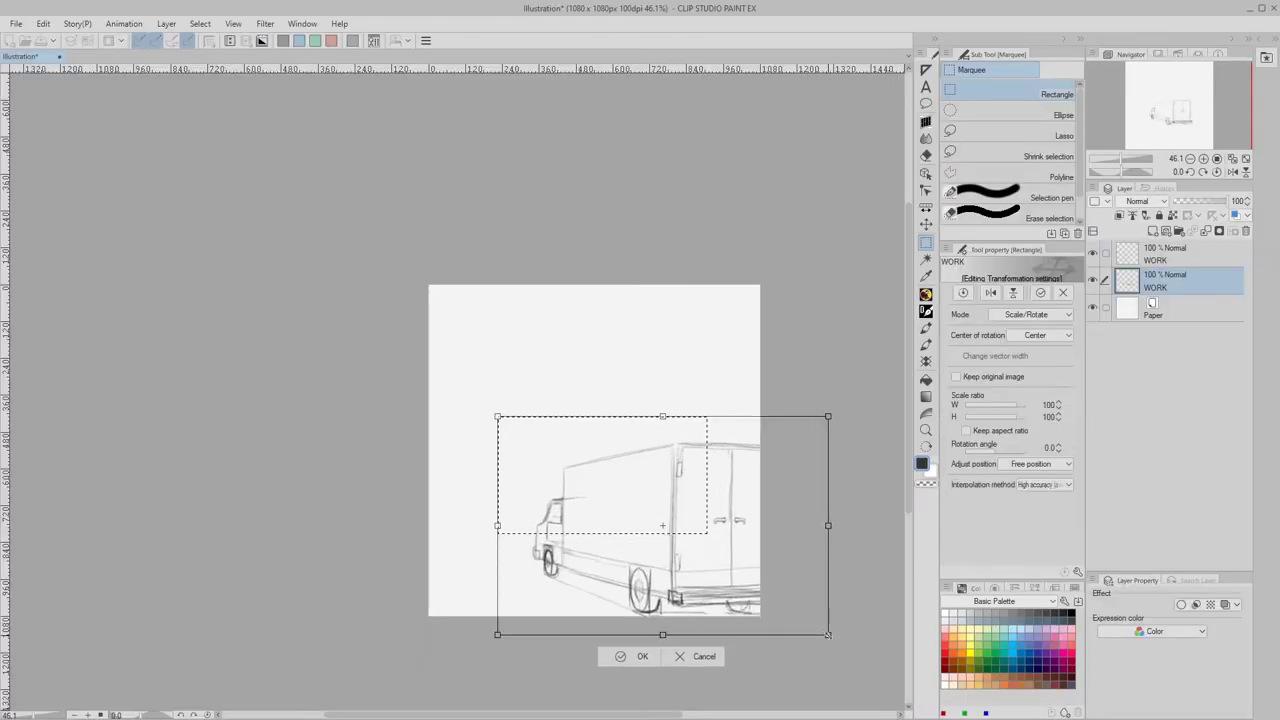
pyautogui.moveTo(740, 575); pyautogui.dragTo(672, 538)
pyautogui.press('Return')
pyautogui.hotkey('ctrl', 'd')
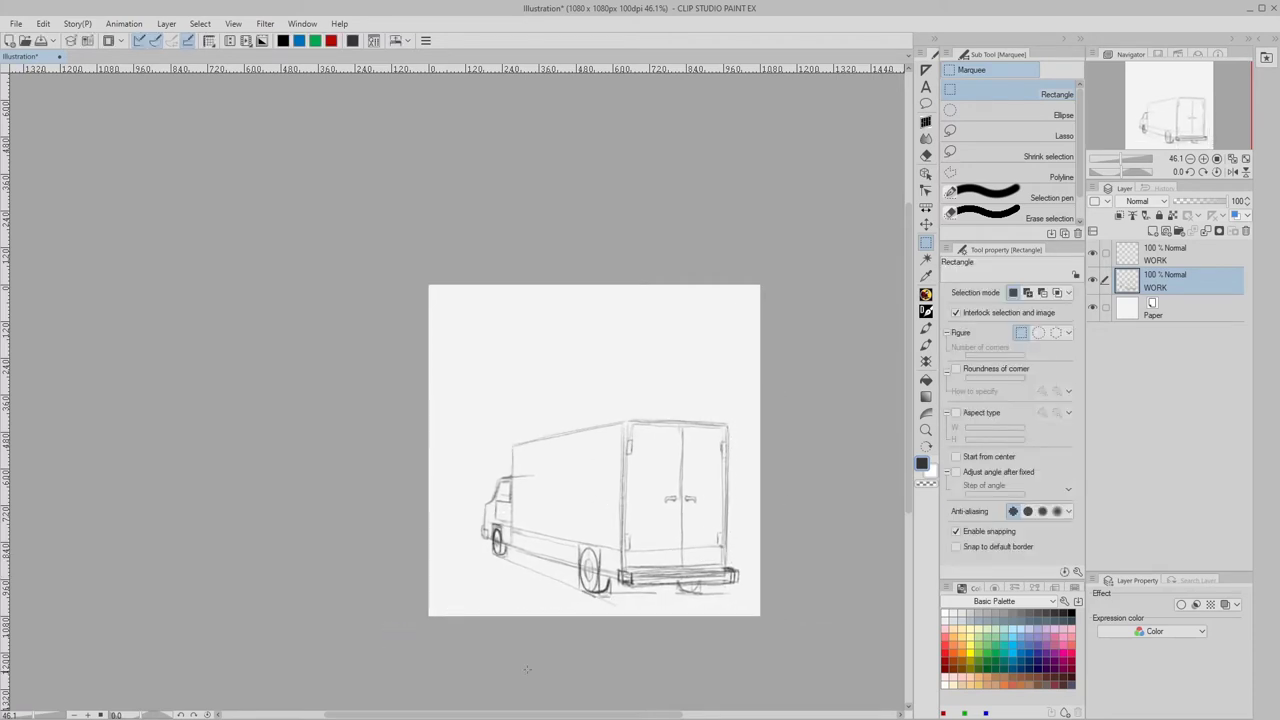
# - On the upper WORK layer, draw a small upright rectangle with two dots above the truck using SG SOLID BRUSH at size 6
pyautogui.hotkey('ctrl', '0')
pyautogui.click(926, 122)
pyautogui.click(1165, 254)
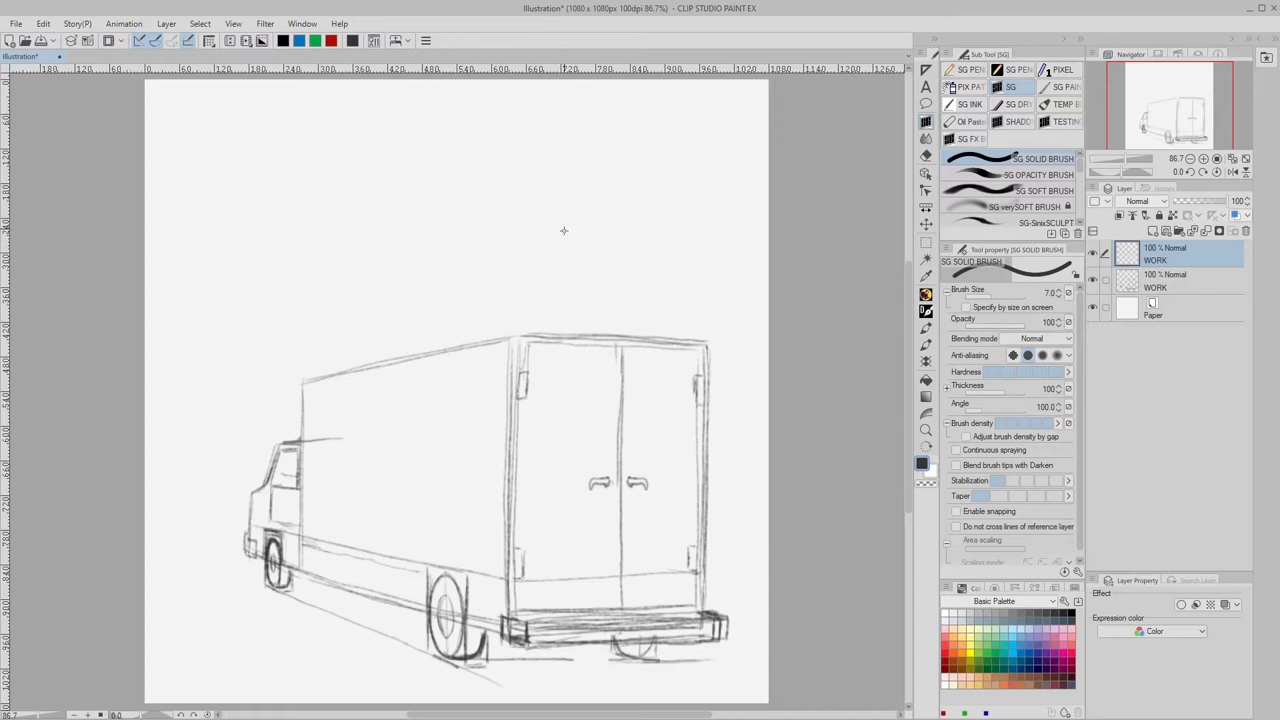
pyautogui.press('[')
pyautogui.hotkey('ctrl', 'space')
pyautogui.moveTo(559, 257); pyautogui.dragTo(592, 257)
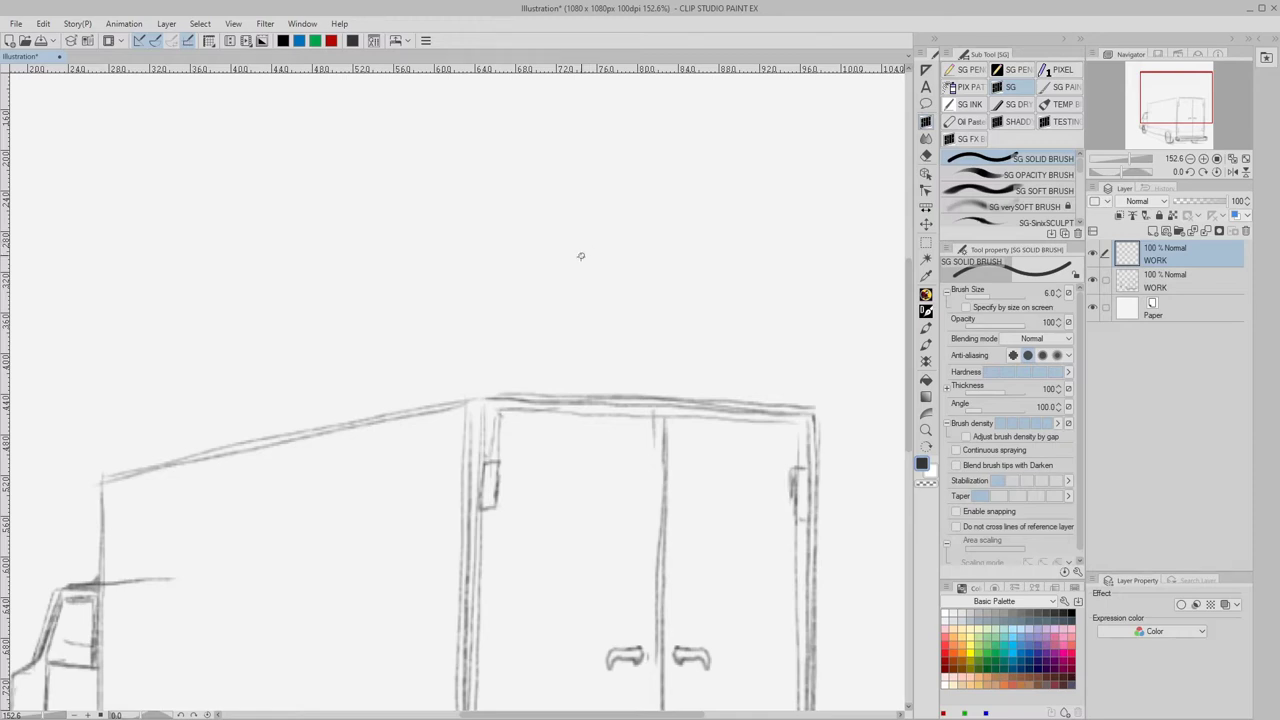
pyautogui.moveTo(581, 230)
pyautogui.mouseDown()
pyautogui.moveTo(581, 274)
pyautogui.moveTo(593, 272)
pyautogui.mouseUp()
pyautogui.moveTo(594, 232)
pyautogui.mouseDown()
pyautogui.moveTo(593, 271)
pyautogui.moveTo(587, 257)
pyautogui.moveTo(608, 283)
pyautogui.moveTo(595, 288)
pyautogui.mouseUp()
pyautogui.hotkey('ctrl', 'space')
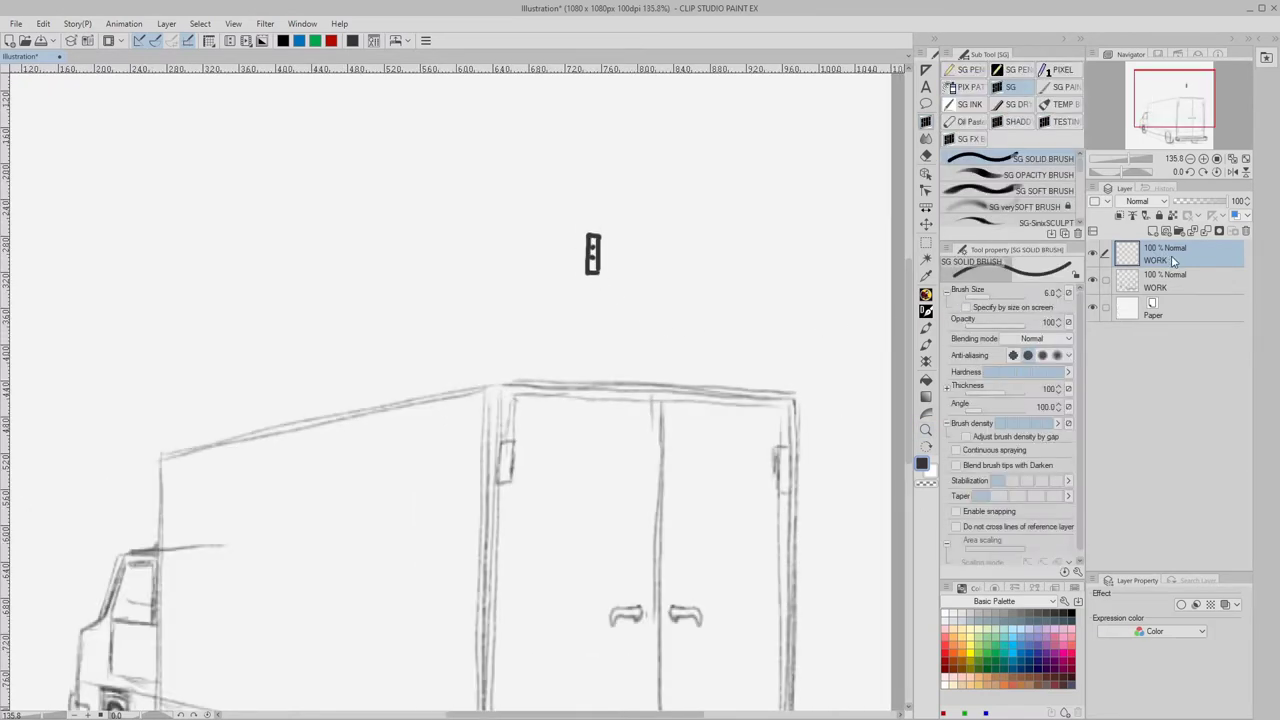
# - Convert the upper WORK layer to an image material layer named WORK 2 and activate the Object tool for it
pyautogui.rightClick(1188, 260)
pyautogui.click(1182, 496)
pyautogui.click(640, 325)
pyautogui.click(615, 367)
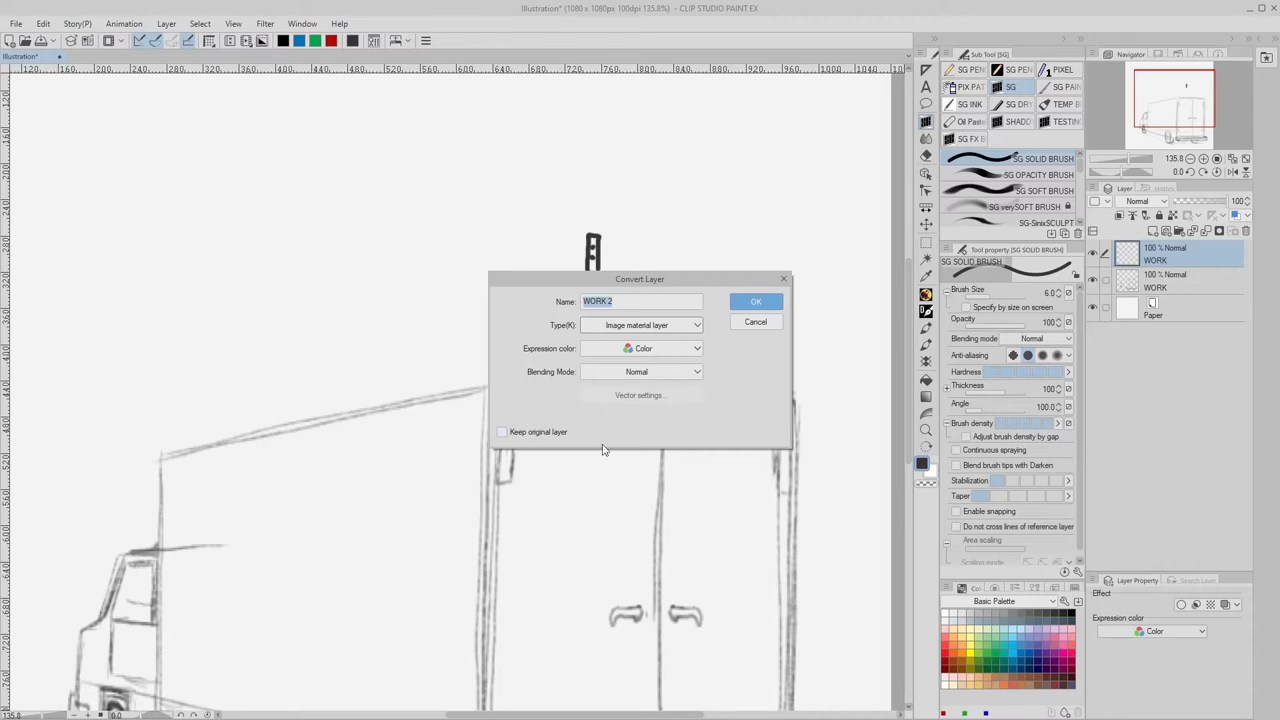
pyautogui.click(750, 303)
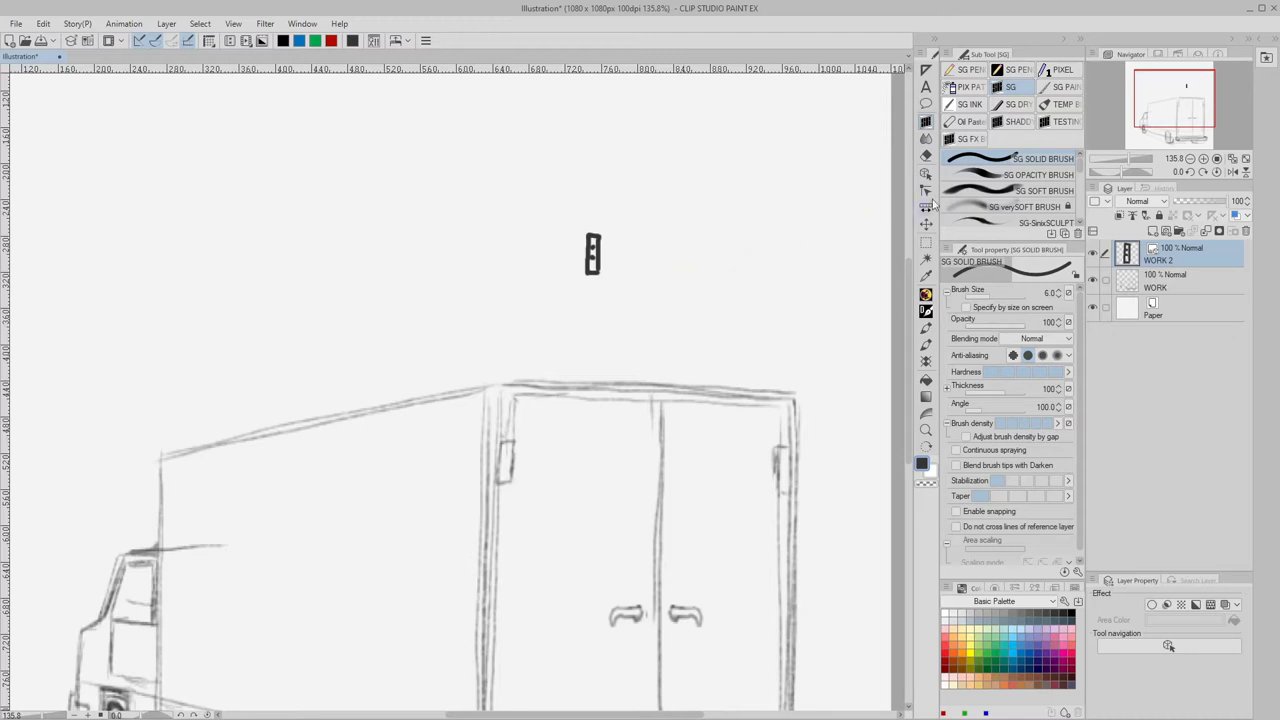
pyautogui.click(926, 173)
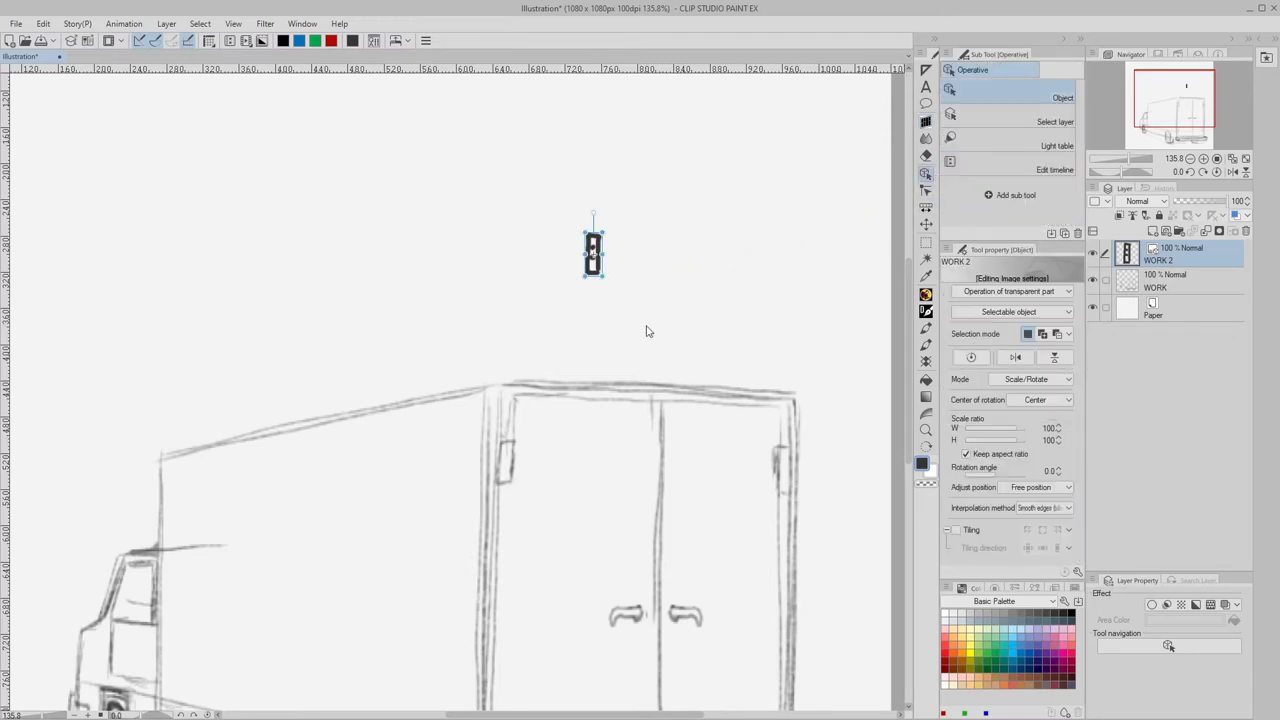
# - Enlarge the small rectangle drawing to 284% and try tiling it across the canvas at a reduced size
pyautogui.moveTo(596, 268); pyautogui.dragTo(637, 376)
pyautogui.click(955, 531)
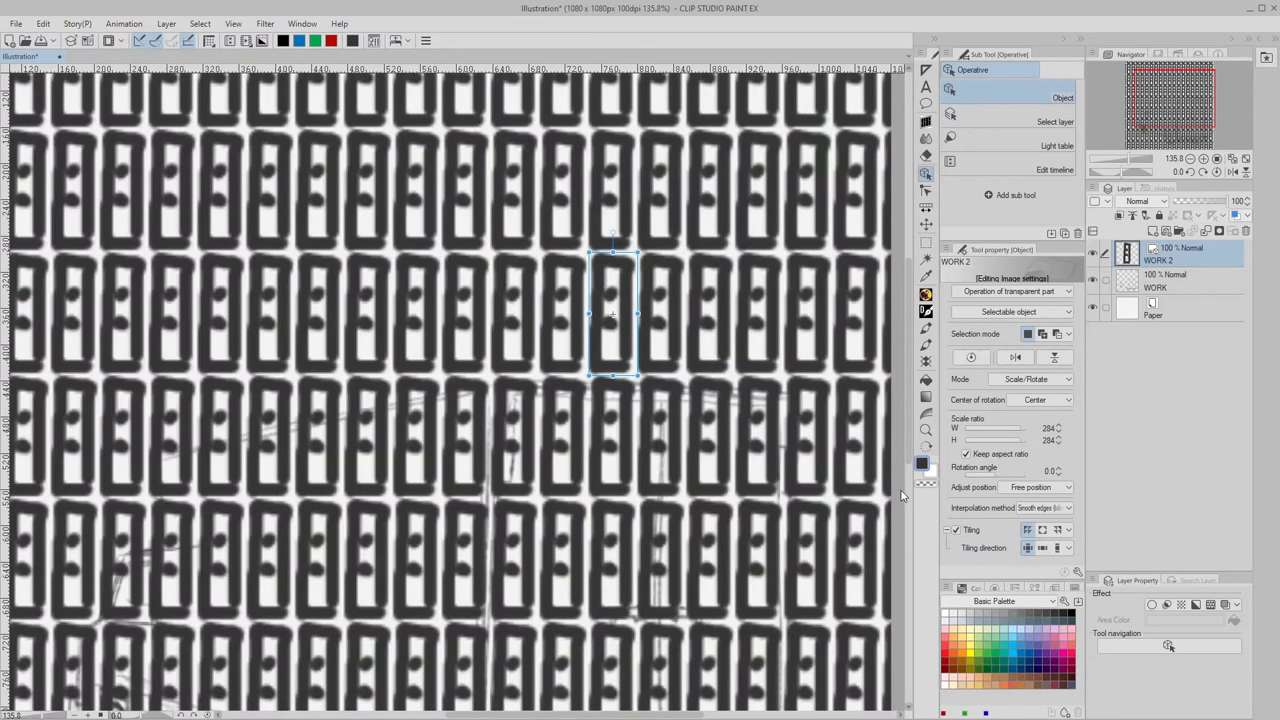
pyautogui.moveTo(637, 376); pyautogui.dragTo(608, 306)
pyautogui.hotkey('ctrl', 'z')
pyautogui.hotkey('ctrl', 'z')
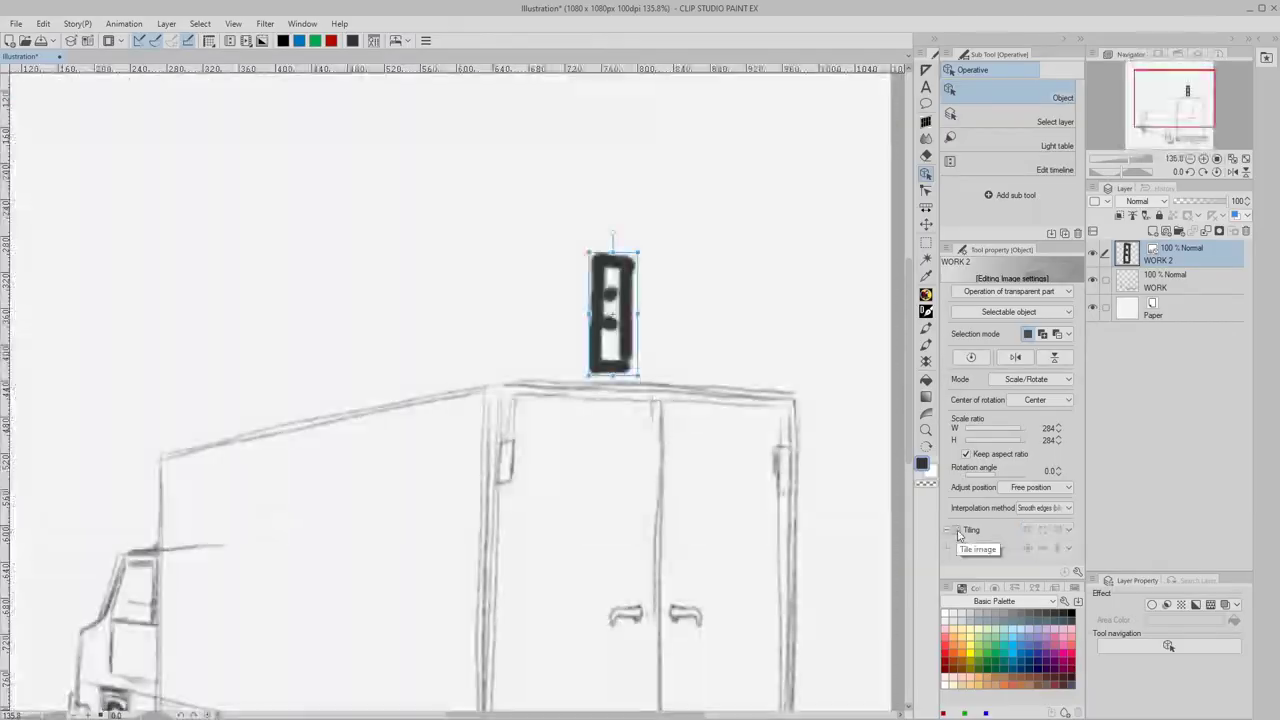
# - Tile the rectangle drawing across the canvas and shrink it to 59%, mirrored horizontally
pyautogui.click(955, 531)
pyautogui.moveTo(639, 376)
pyautogui.mouseDown()
pyautogui.moveTo(600, 289)
pyautogui.moveTo(545, 259)
pyautogui.moveTo(567, 311)
pyautogui.moveTo(580, 277)
pyautogui.moveTo(650, 402)
pyautogui.moveTo(612, 313)
pyautogui.moveTo(577, 286)
pyautogui.mouseUp()
pyautogui.hotkey('ctrl', '0')
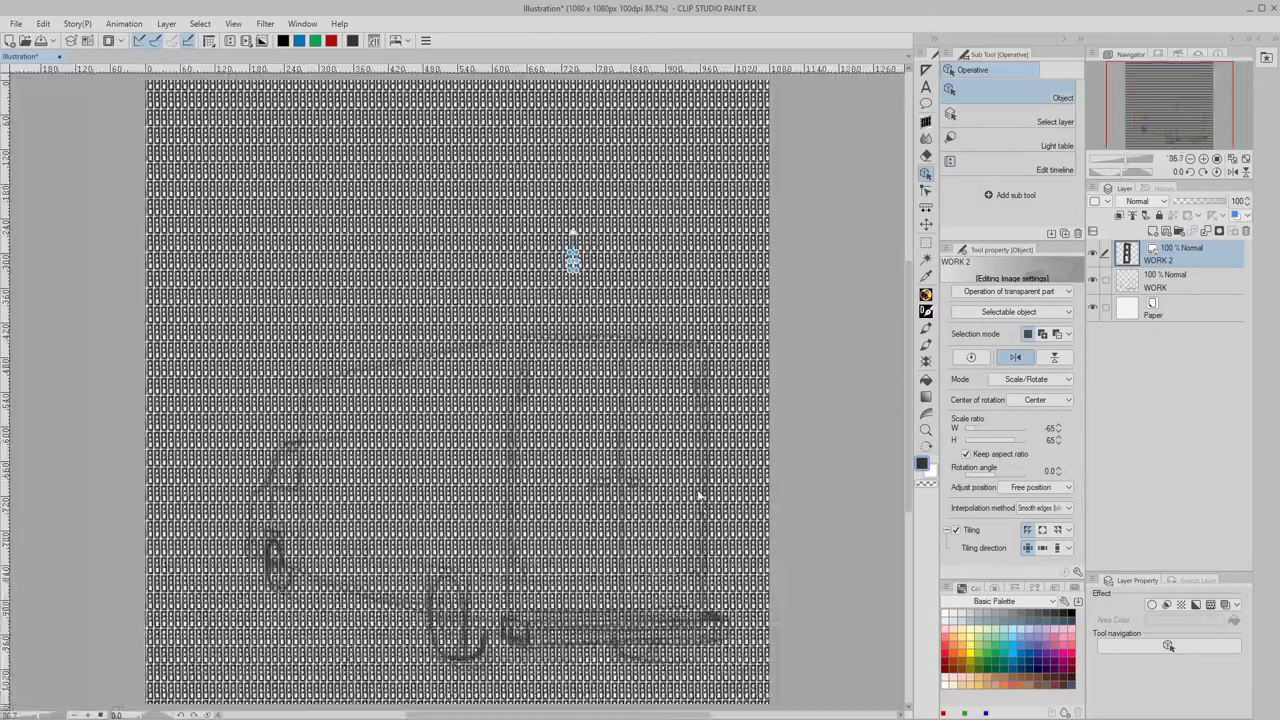
pyautogui.moveTo(632, 362); pyautogui.dragTo(578, 282)
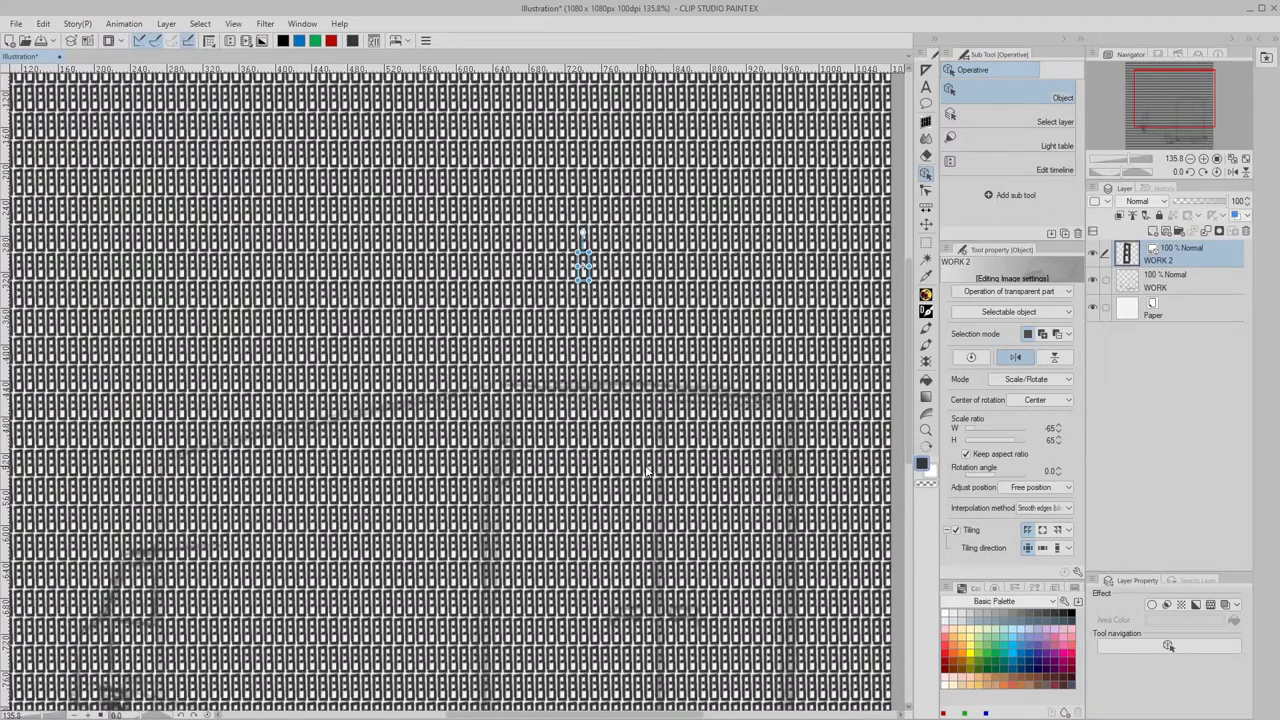
pyautogui.hotkey('ctrl', '0')
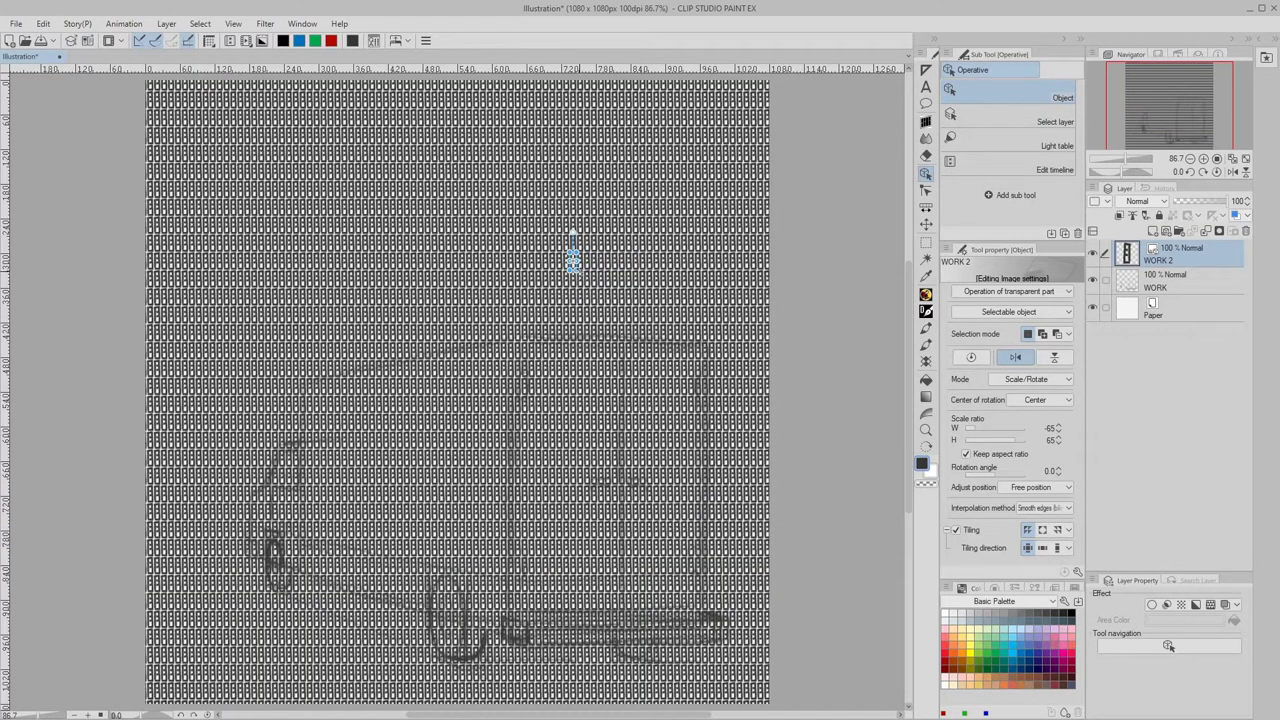
pyautogui.moveTo(577, 271); pyautogui.dragTo(576, 269)
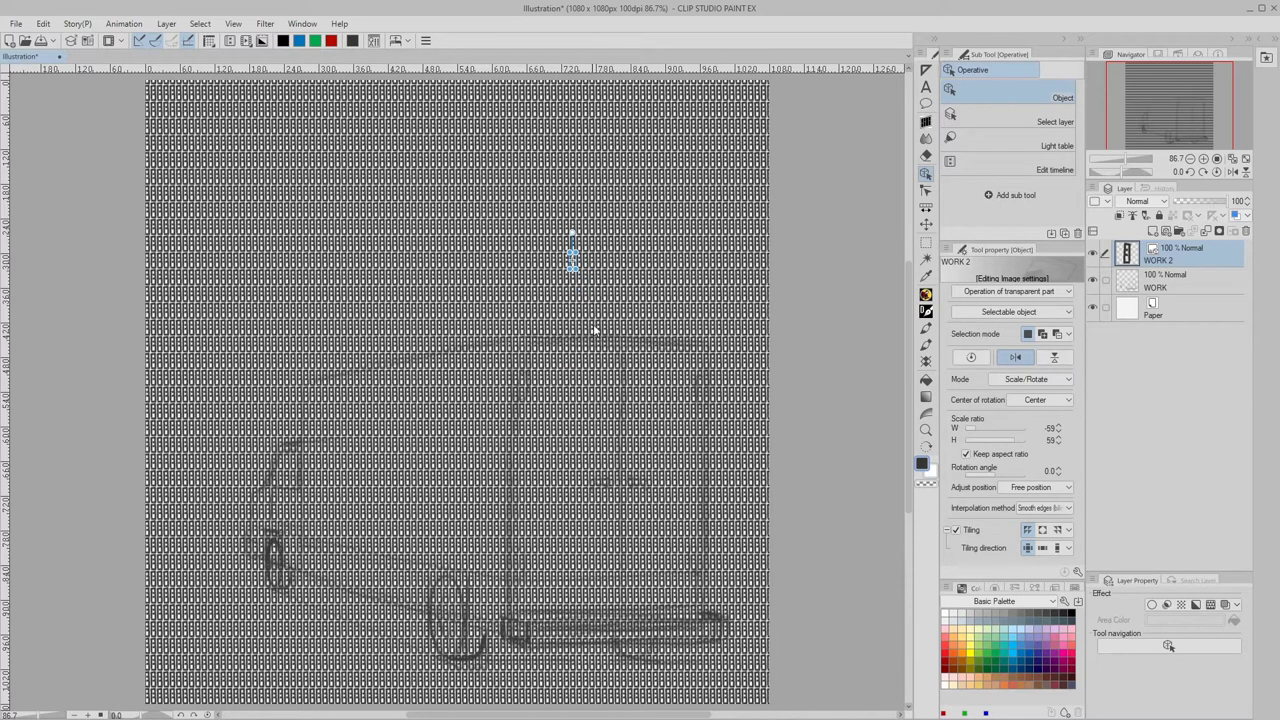
# - Revert the document history to the last SG SOLID BRUSH stroke, before the layer conversion, and return to the layer list
pyautogui.click(1160, 189)
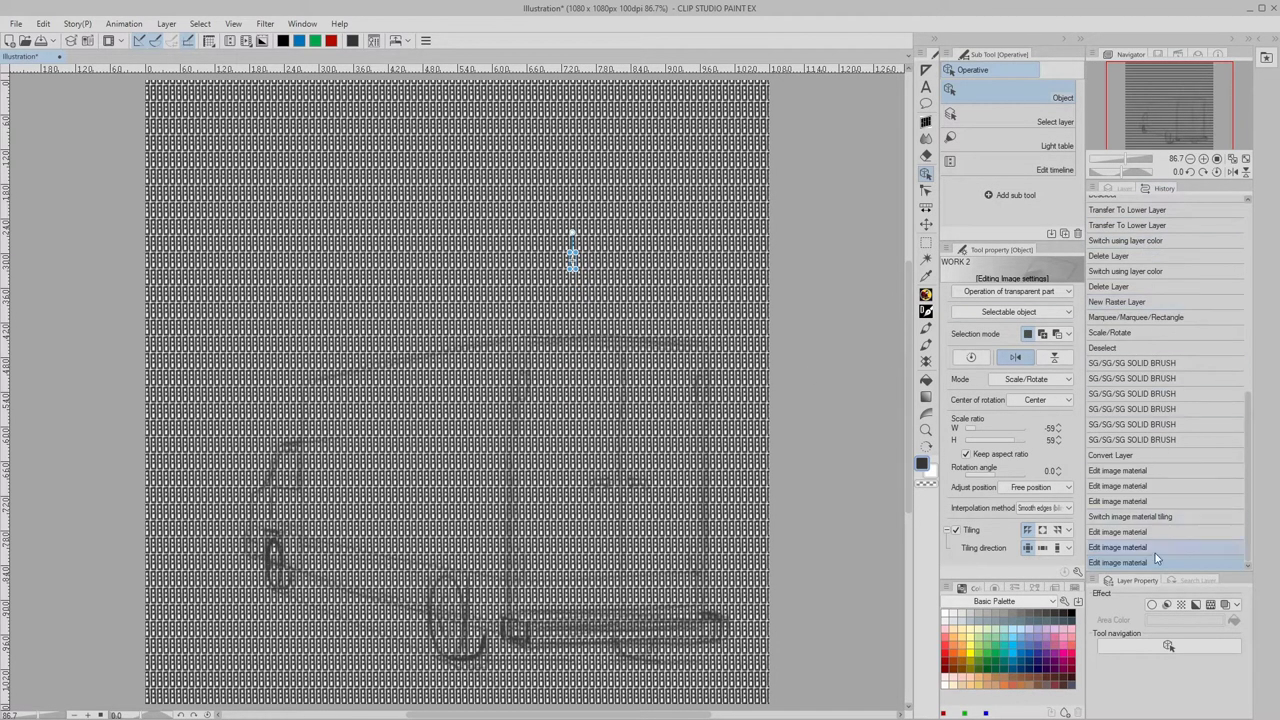
pyautogui.click(1136, 440)
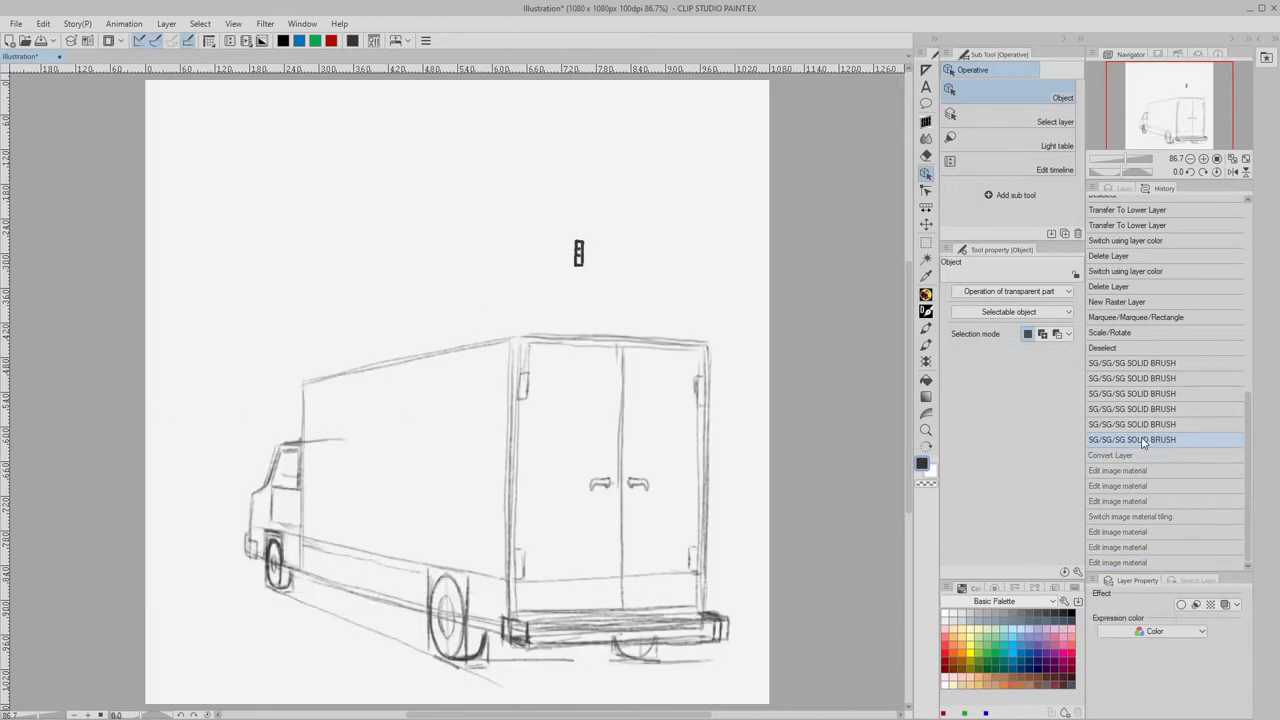
pyautogui.click(1118, 189)
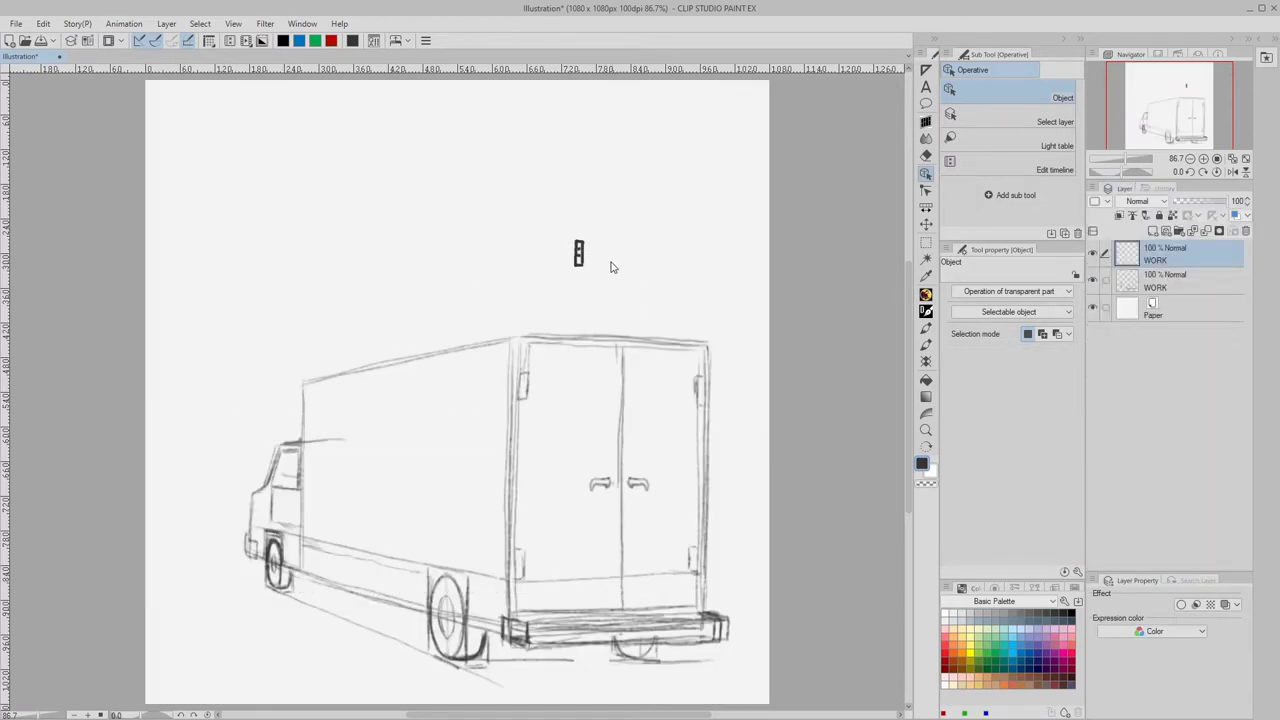
# - Convert a rectangular selection around the small rectangle drawing to an image material layer named WORK 2, deselect, and activate the Object tool
pyautogui.press('m')
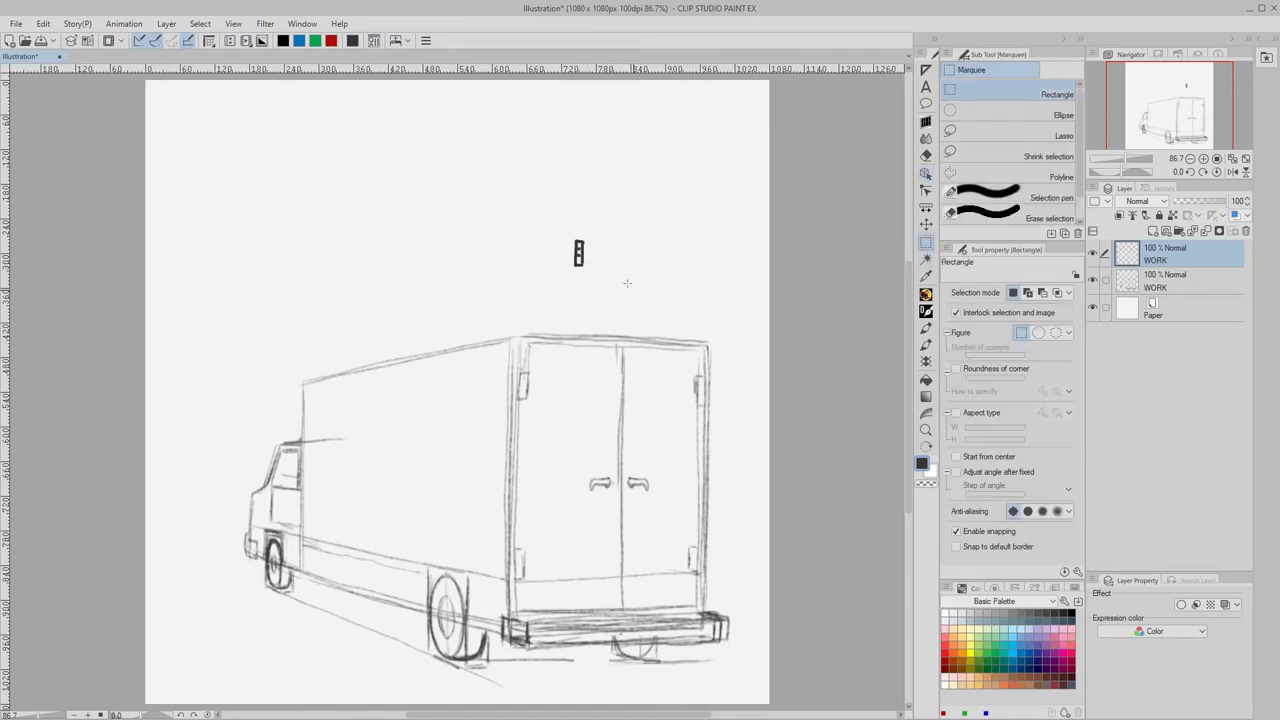
pyautogui.moveTo(564, 230); pyautogui.dragTo(594, 277)
pyautogui.rightClick(1180, 254)
pyautogui.click(1183, 495)
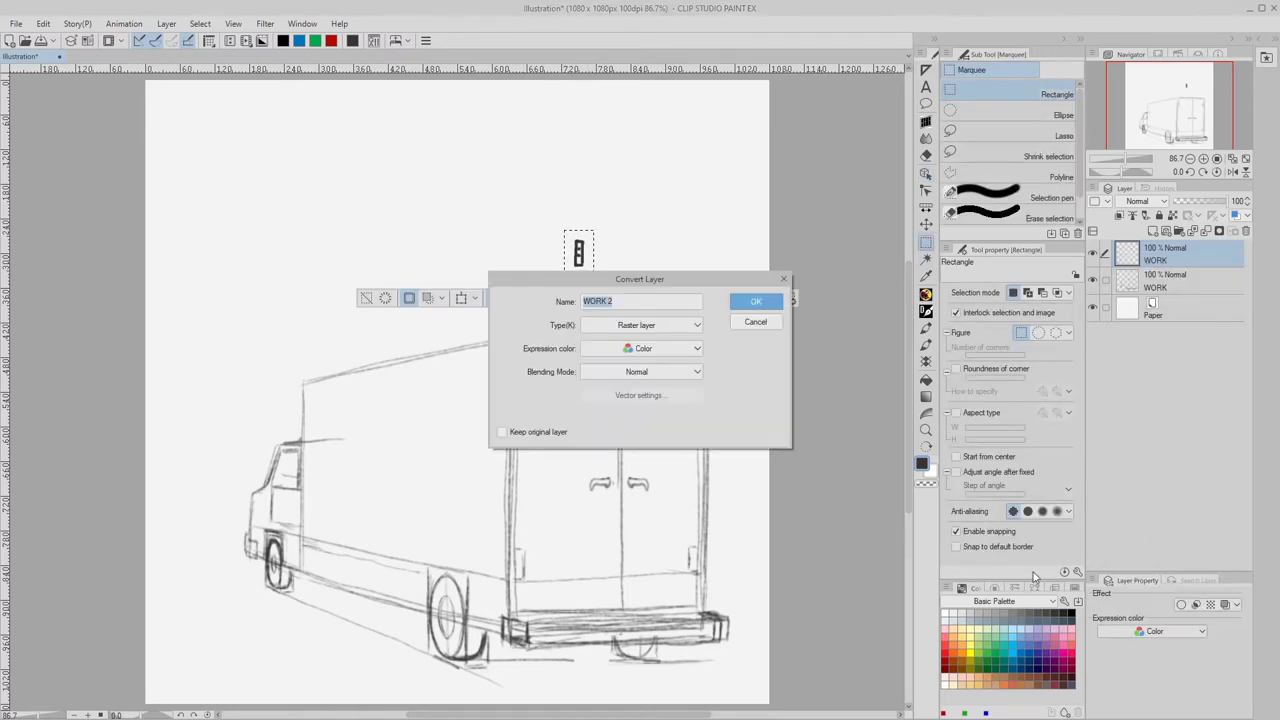
pyautogui.click(689, 325)
pyautogui.click(618, 367)
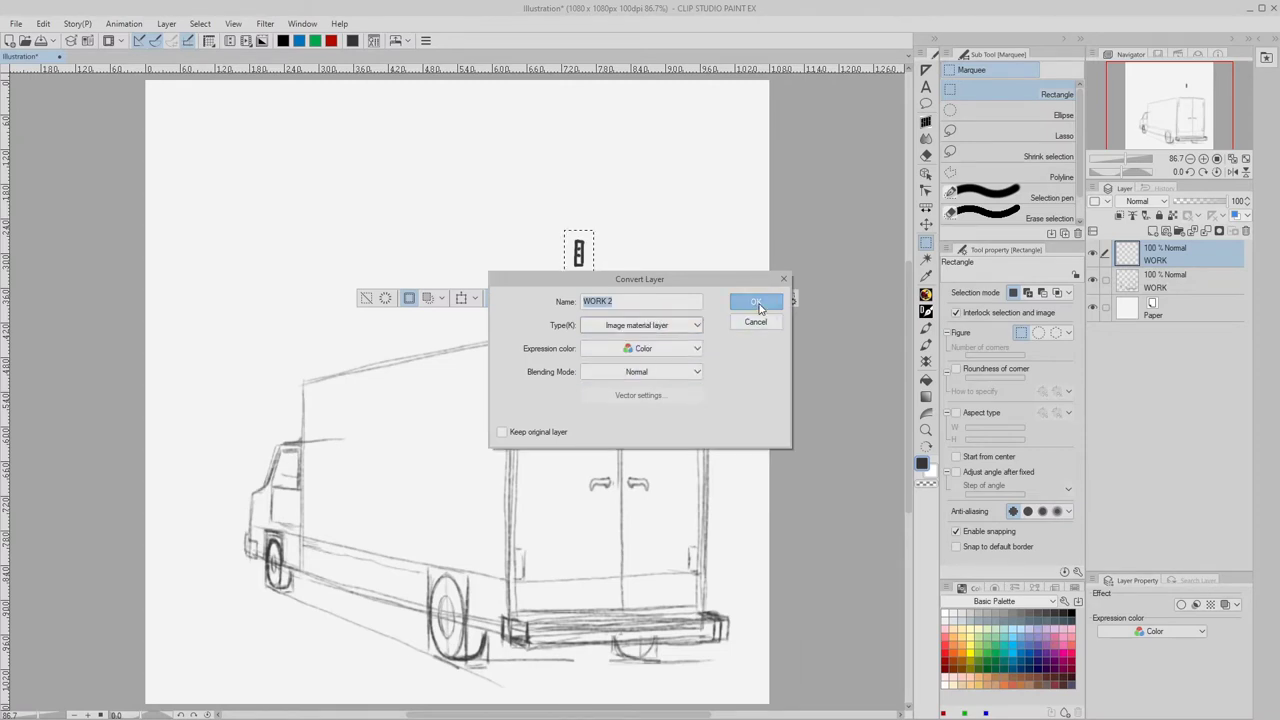
pyautogui.click(759, 305)
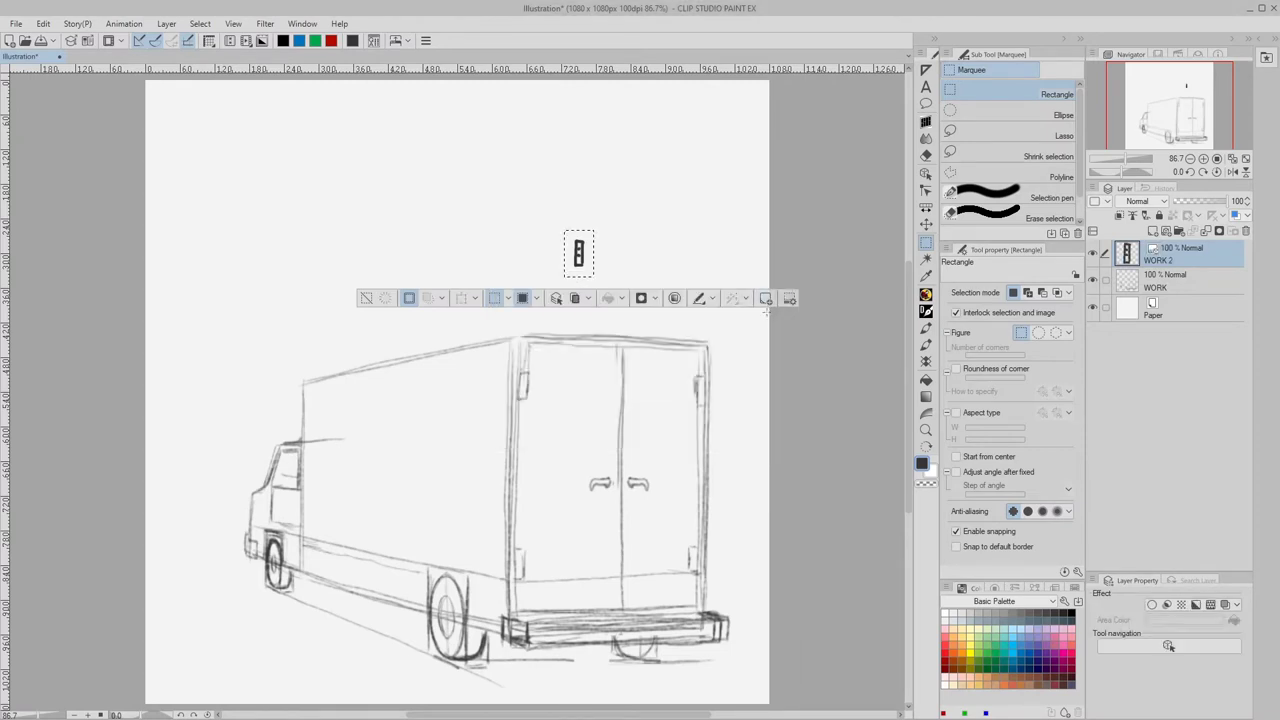
pyautogui.click(366, 300)
pyautogui.press('o')
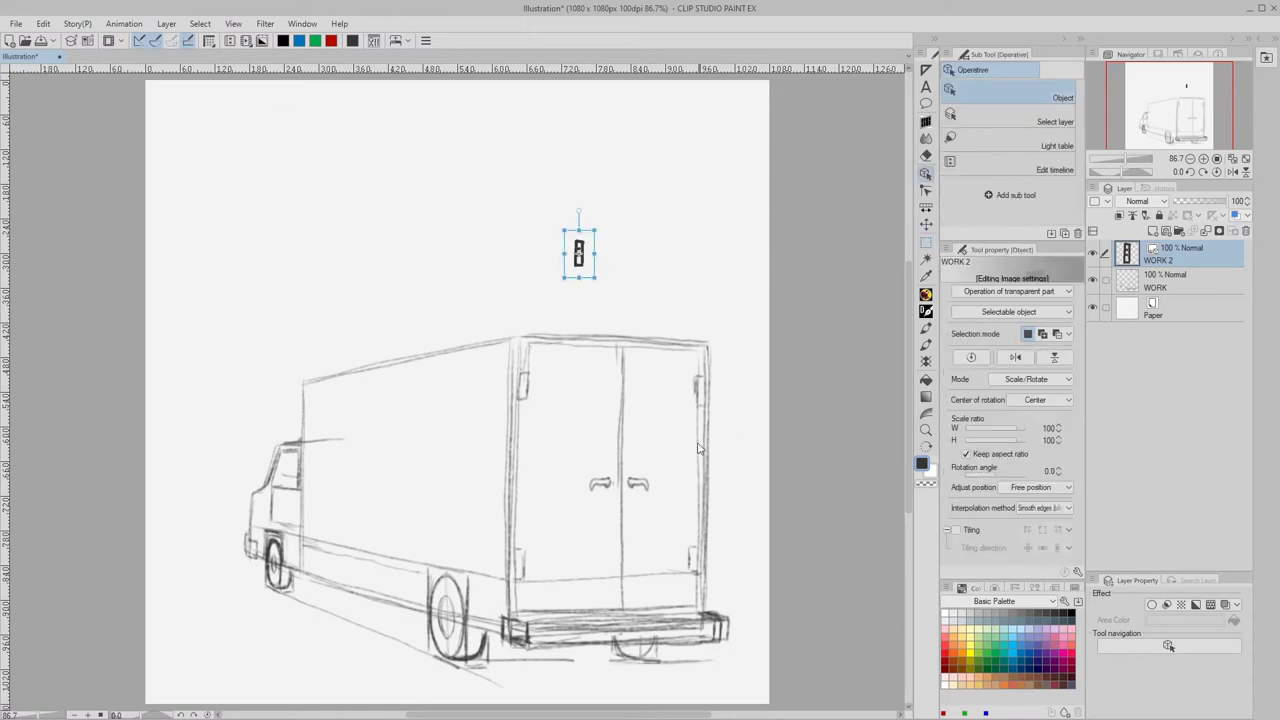
# - Tile the small rectangle drawing across the canvas and rescale it to 137%
pyautogui.click(957, 531)
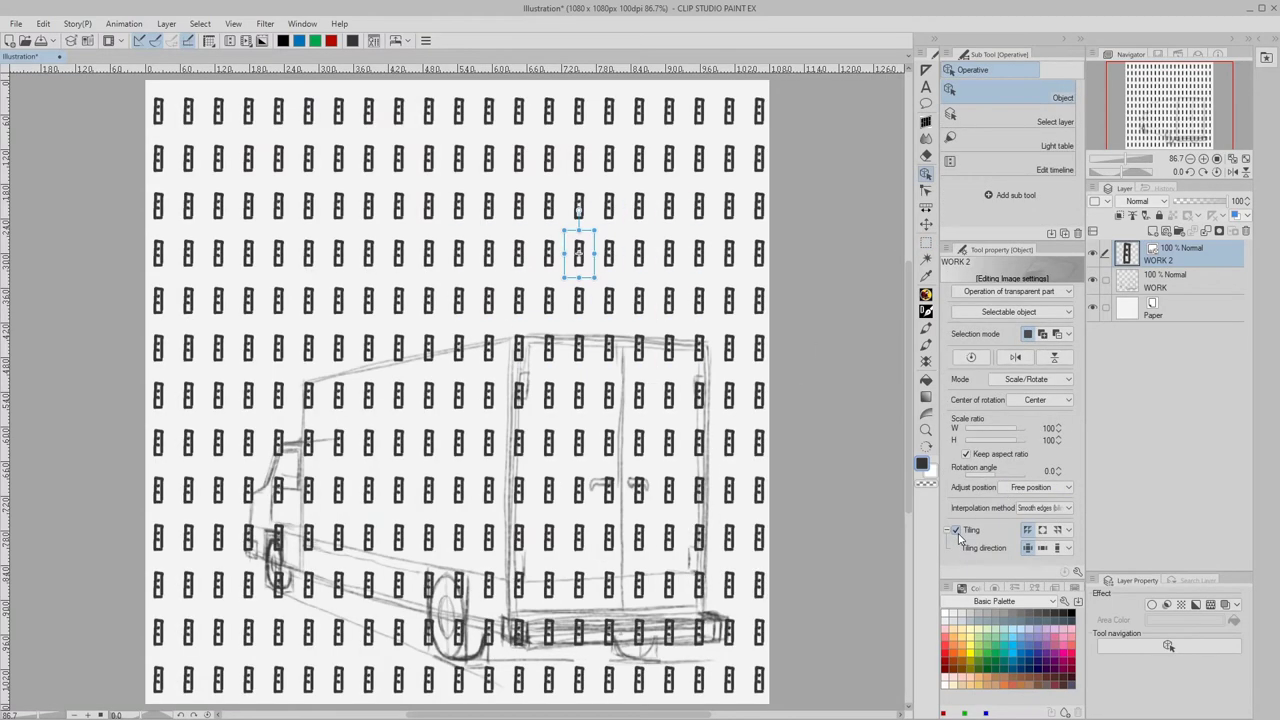
pyautogui.moveTo(593, 277); pyautogui.dragTo(577, 247)
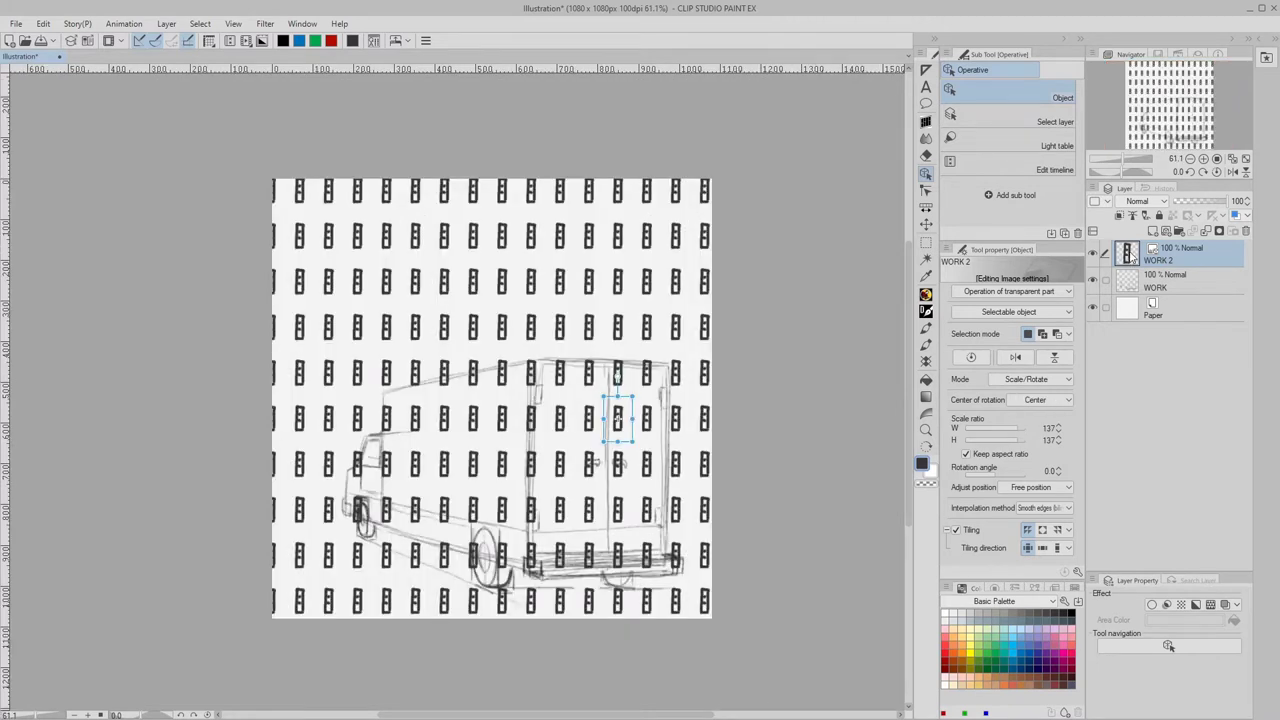
# - Clear the small rectangle drawing and draw a cloud, a spiral, an arrow and small marks on the truck's left door using SG SOLID BRUSH
pyautogui.press('Delete')
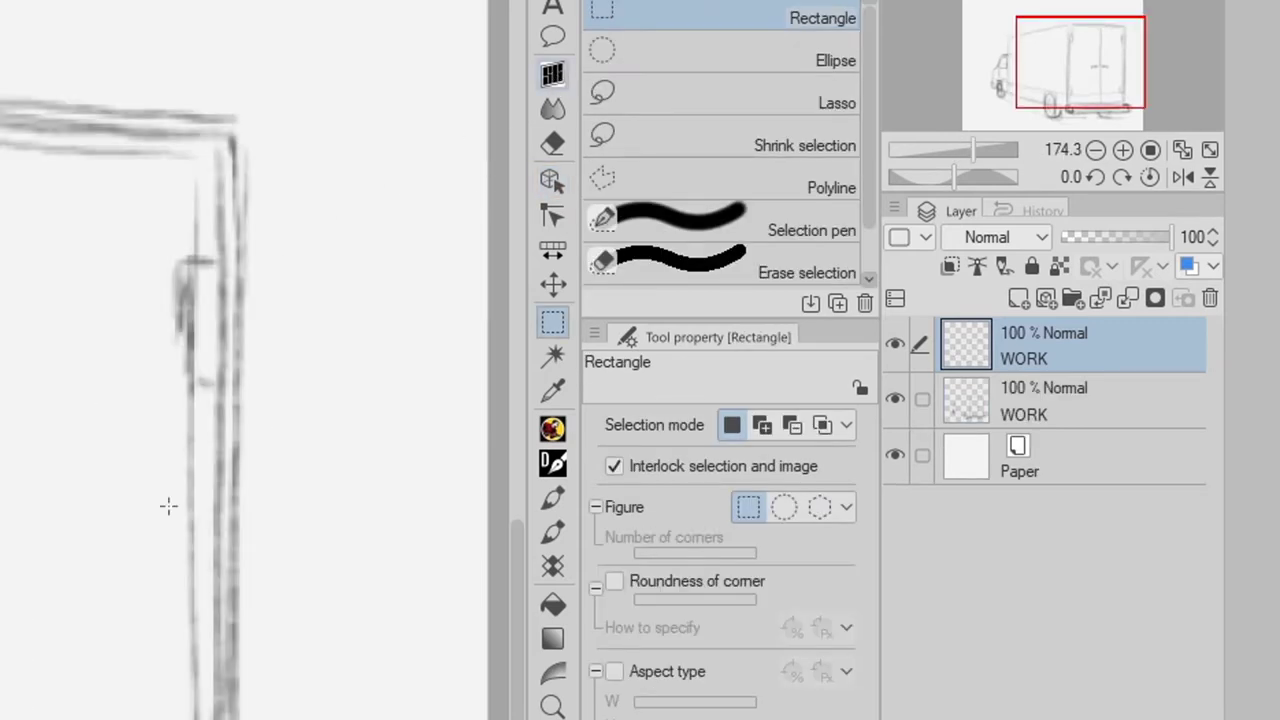
pyautogui.click(553, 74)
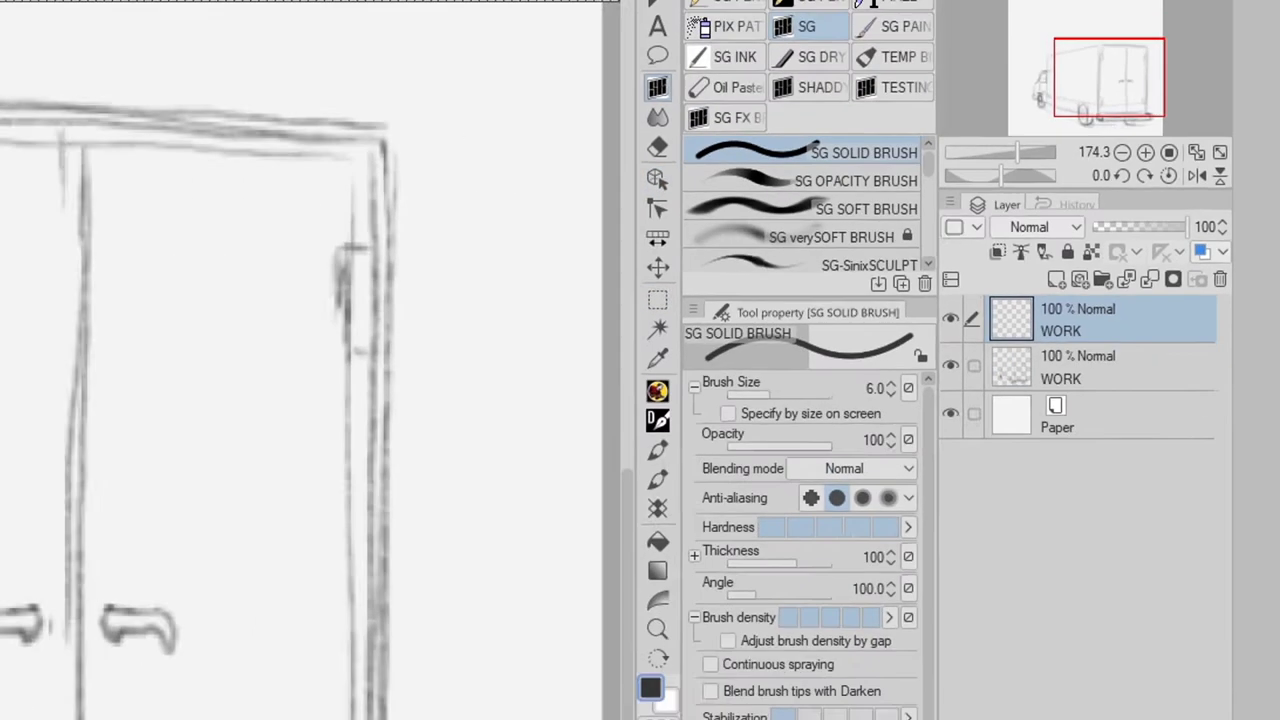
pyautogui.click(482, 242)
pyautogui.click(495, 287)
pyautogui.moveTo(482, 267); pyautogui.dragTo(517, 252)
pyautogui.moveTo(522, 268); pyautogui.dragTo(548, 212)
pyautogui.moveTo(548, 212); pyautogui.dragTo(576, 276)
pyautogui.moveTo(464, 318); pyautogui.dragTo(486, 356)
pyautogui.moveTo(506, 332); pyautogui.dragTo(492, 344)
pyautogui.moveTo(554, 313); pyautogui.dragTo(580, 302)
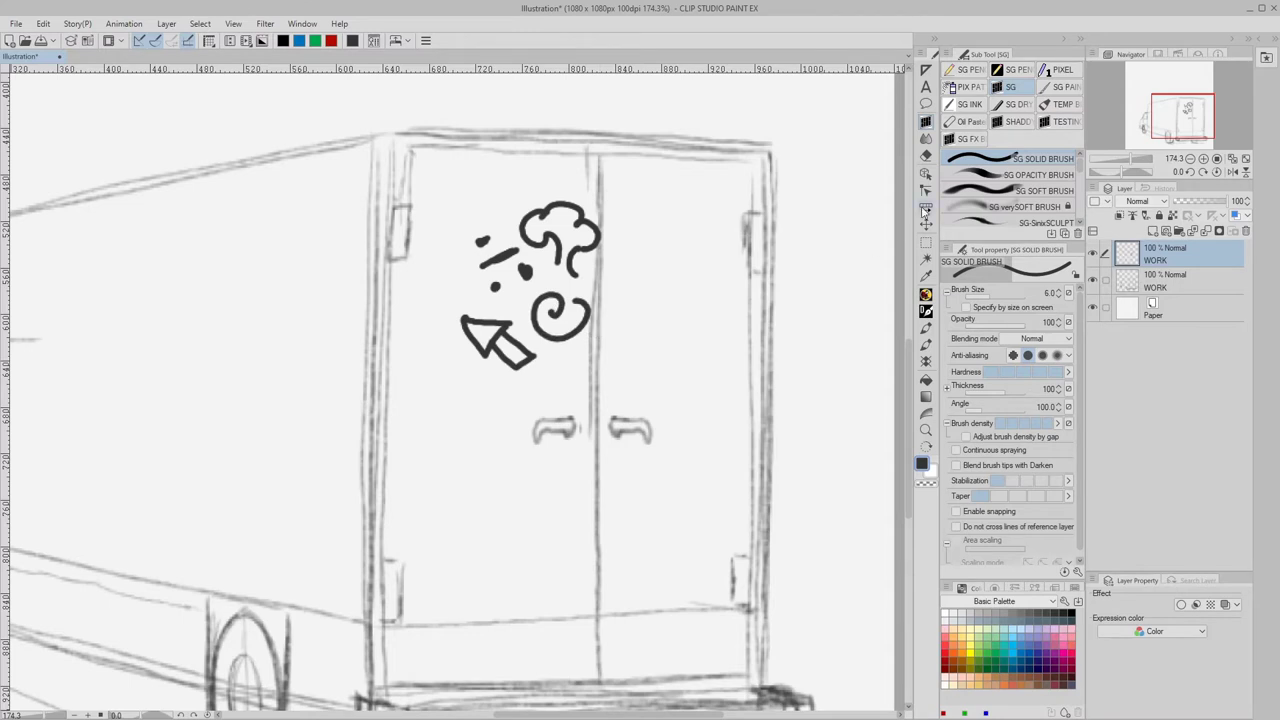
# - Select the door doodles with a rectangular marquee, convert them to an image material layer named WORK 2, and deselect
pyautogui.click(926, 242)
pyautogui.moveTo(451, 196)
pyautogui.mouseDown()
pyautogui.moveTo(600, 373)
pyautogui.moveTo(618, 376)
pyautogui.mouseUp()
pyautogui.moveTo(442, 190); pyautogui.dragTo(622, 383)
pyautogui.click(660, 405)
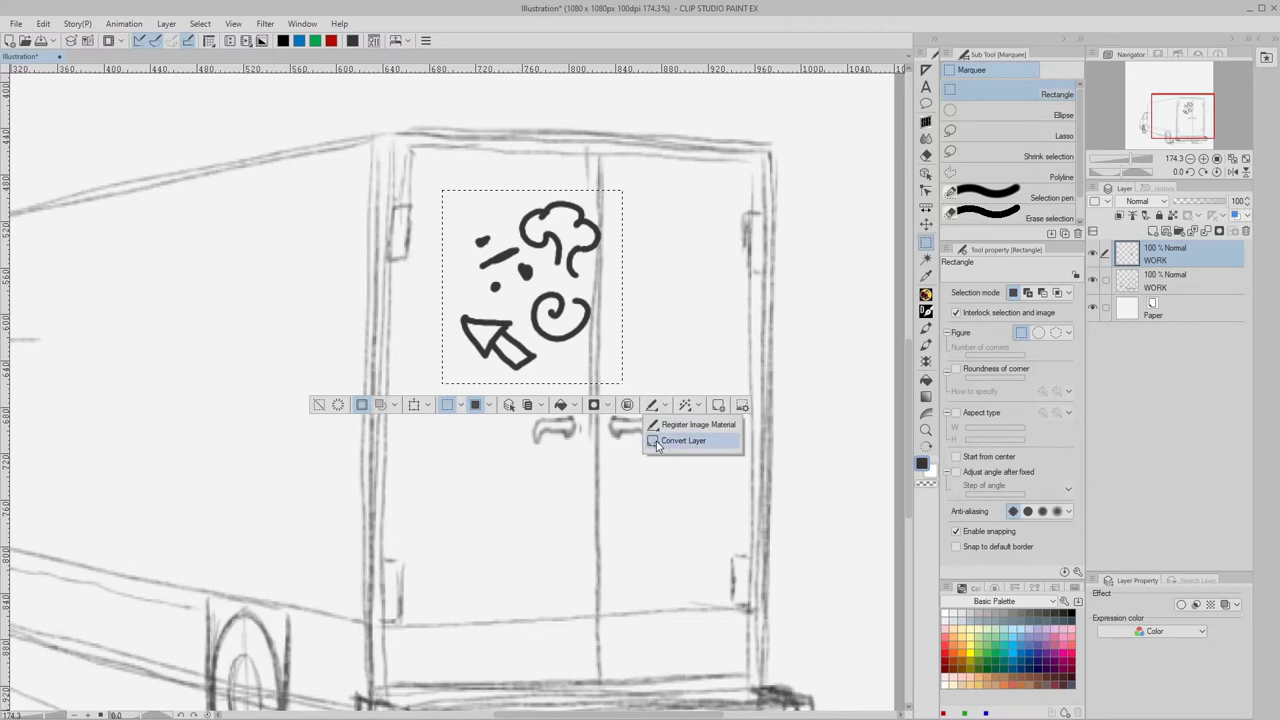
pyautogui.click(656, 441)
pyautogui.click(650, 325)
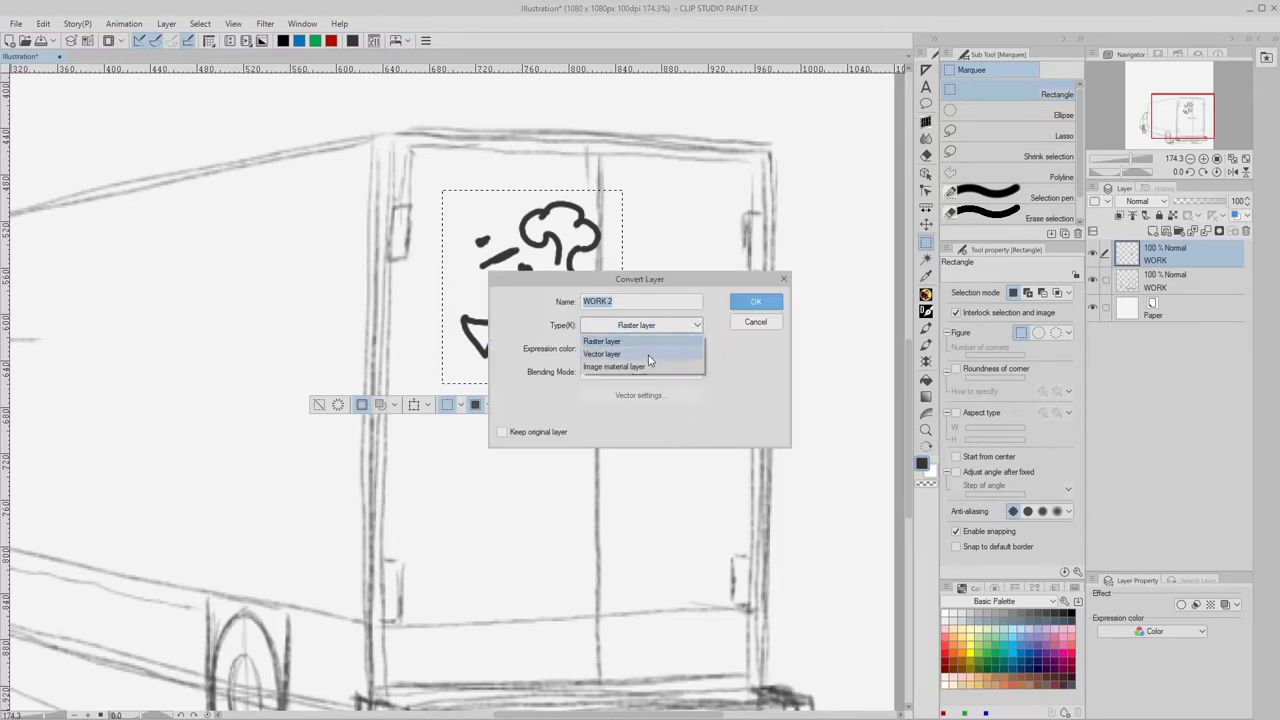
pyautogui.click(633, 368)
pyautogui.click(756, 302)
pyautogui.click(349, 439)
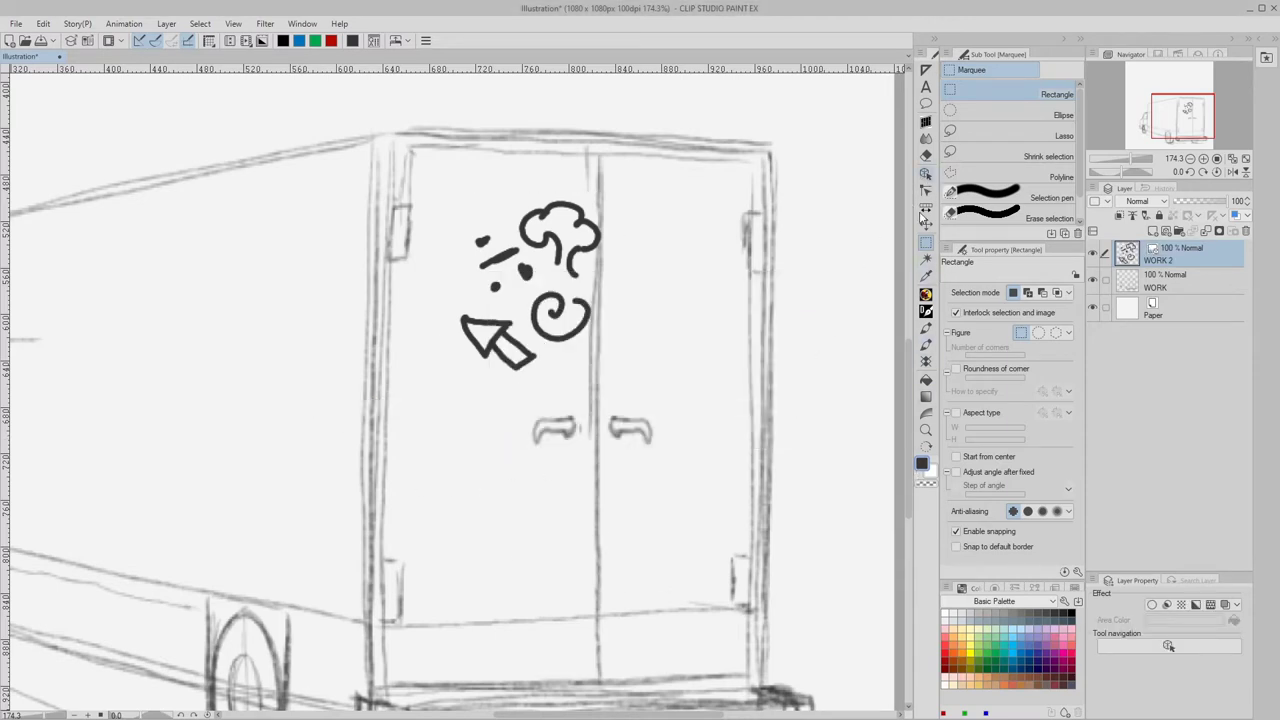
# - Tile the doodles at 48% scale in the vertical direction only and align the column with the left edge of the truck's doors
pyautogui.click(926, 172)
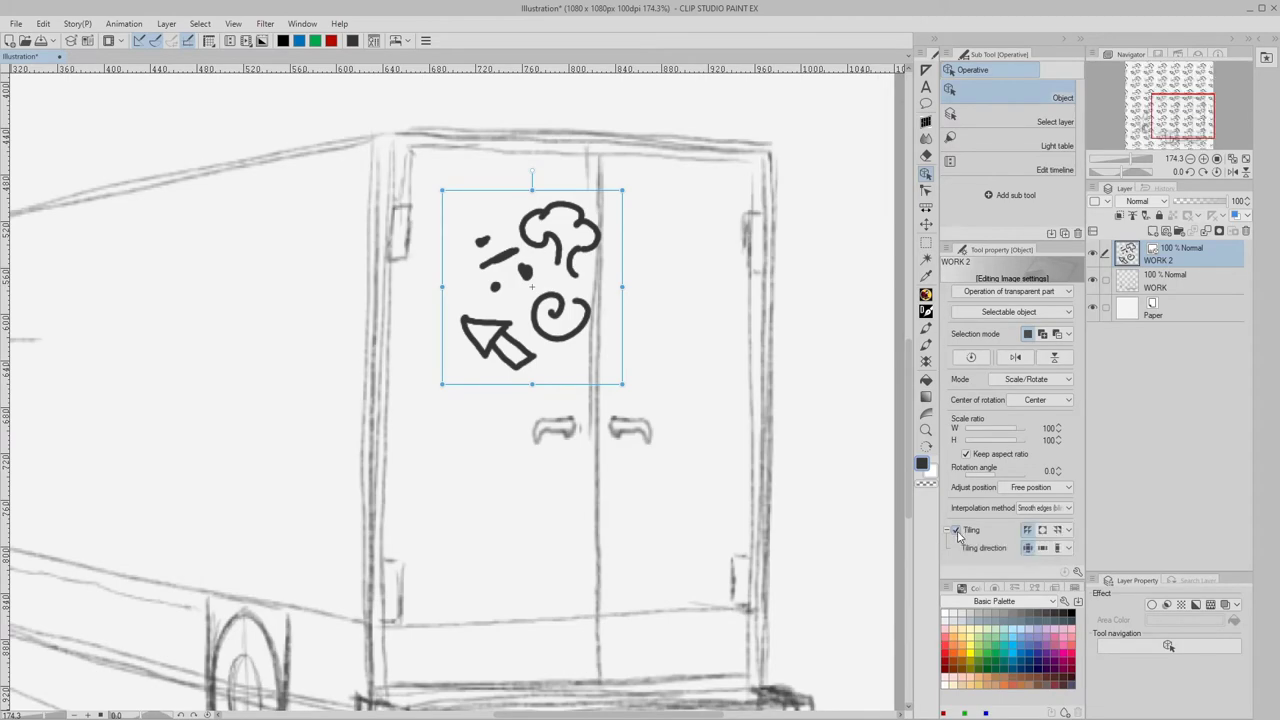
pyautogui.click(955, 530)
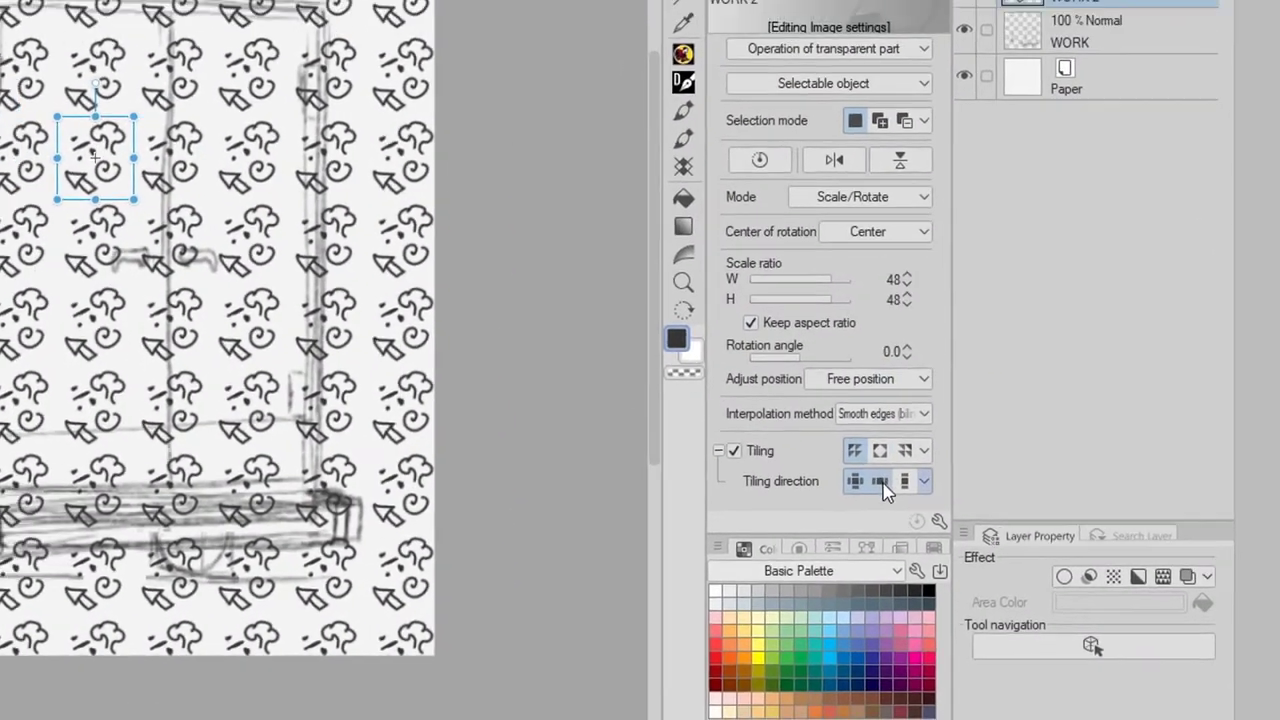
pyautogui.click(1028, 536)
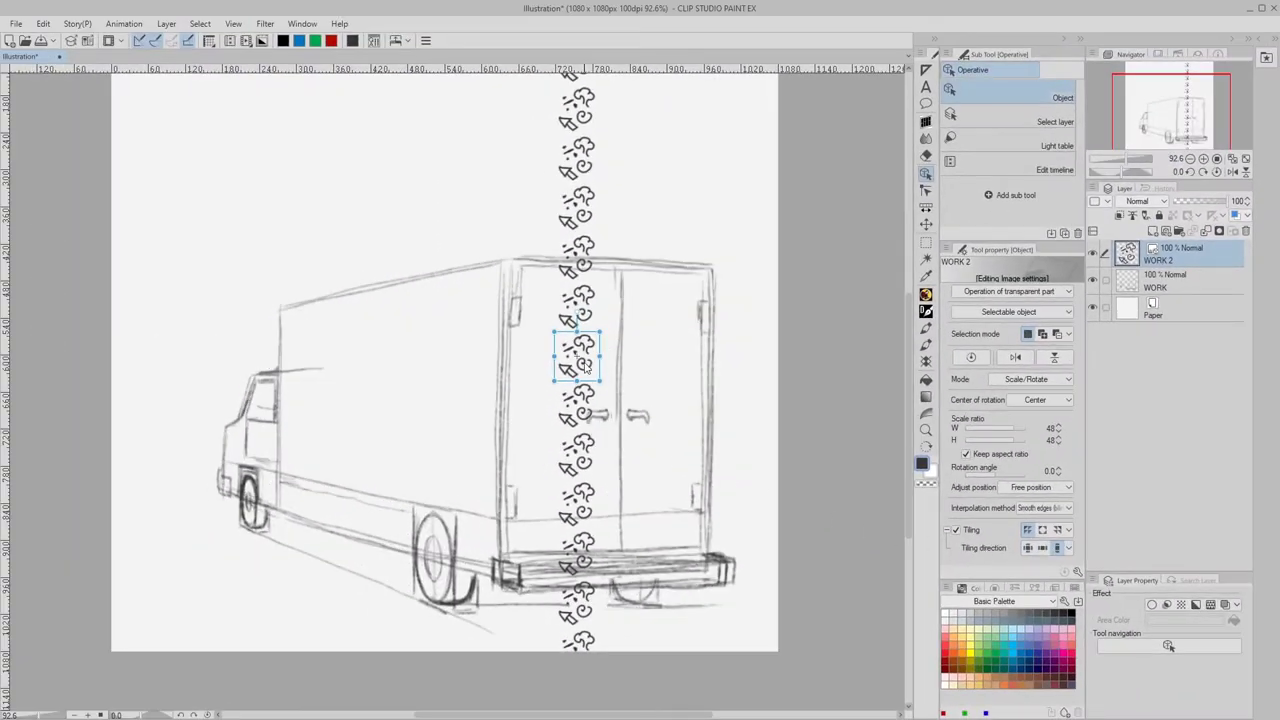
pyautogui.moveTo(587, 372); pyautogui.dragTo(534, 372)
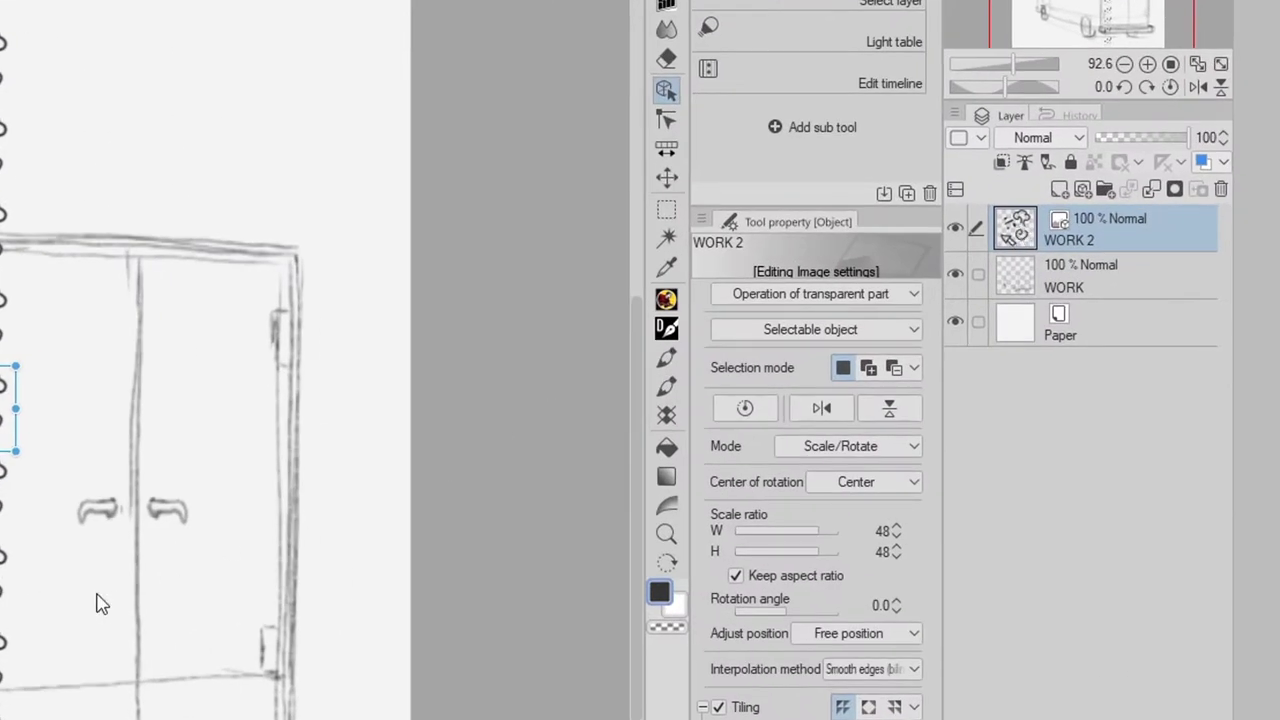
# - Duplicate the WORK 2 layer, then hide and lock the original
pyautogui.hotkey('ctrl', 'v')
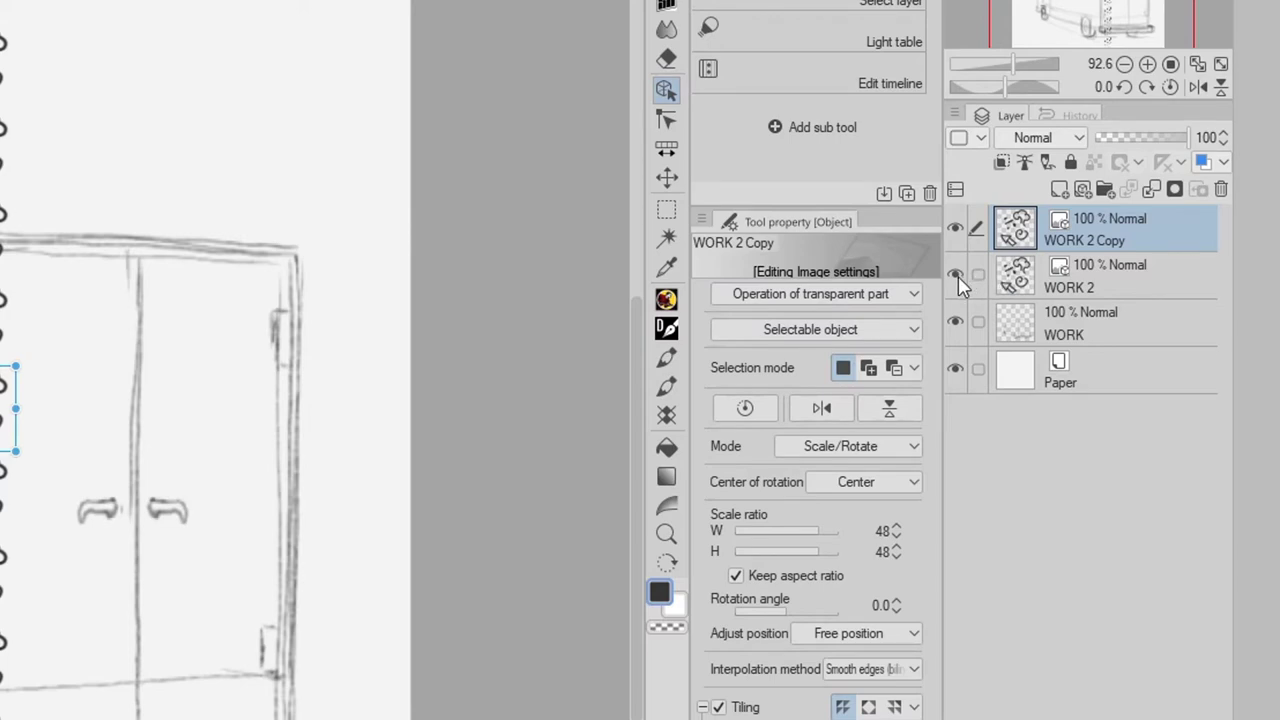
pyautogui.click(957, 275)
pyautogui.click(1027, 285)
pyautogui.click(1070, 162)
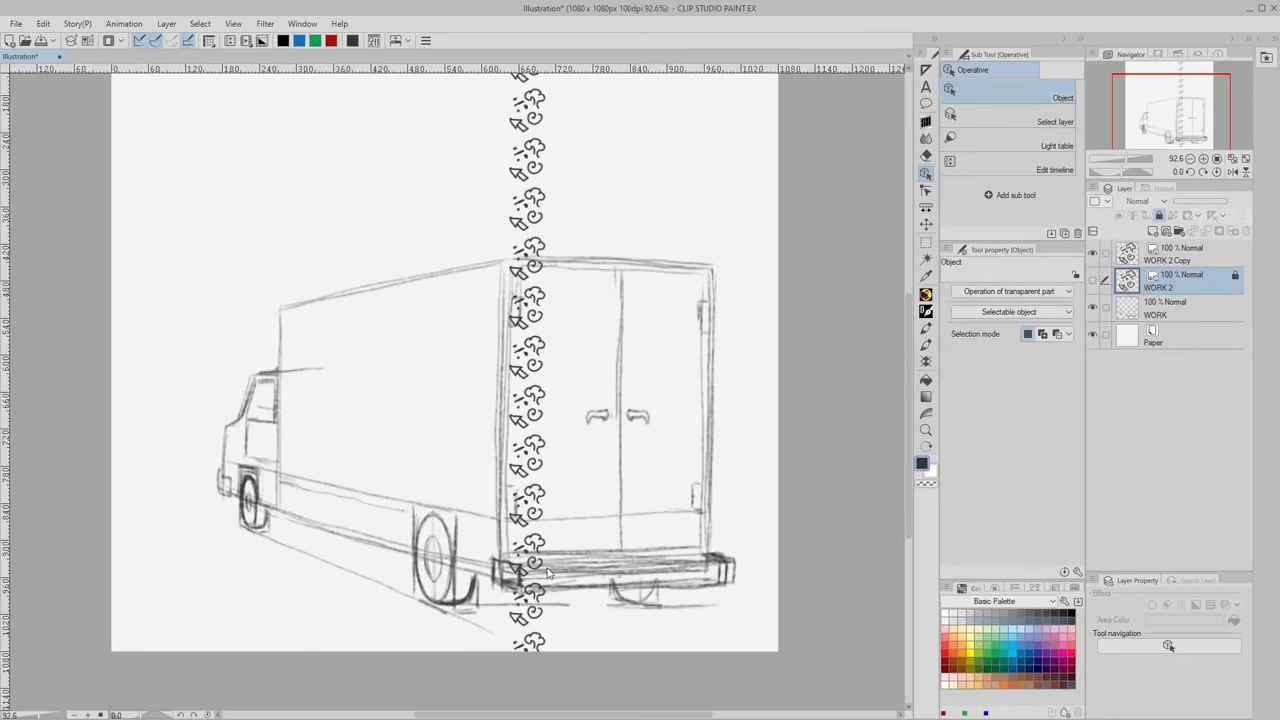
# - Rasterize the WORK 2 Copy layer and delete its pattern outside a rectangular selection spanning the height of the truck's doors, then deselect
pyautogui.press('m')
pyautogui.click(1140, 264)
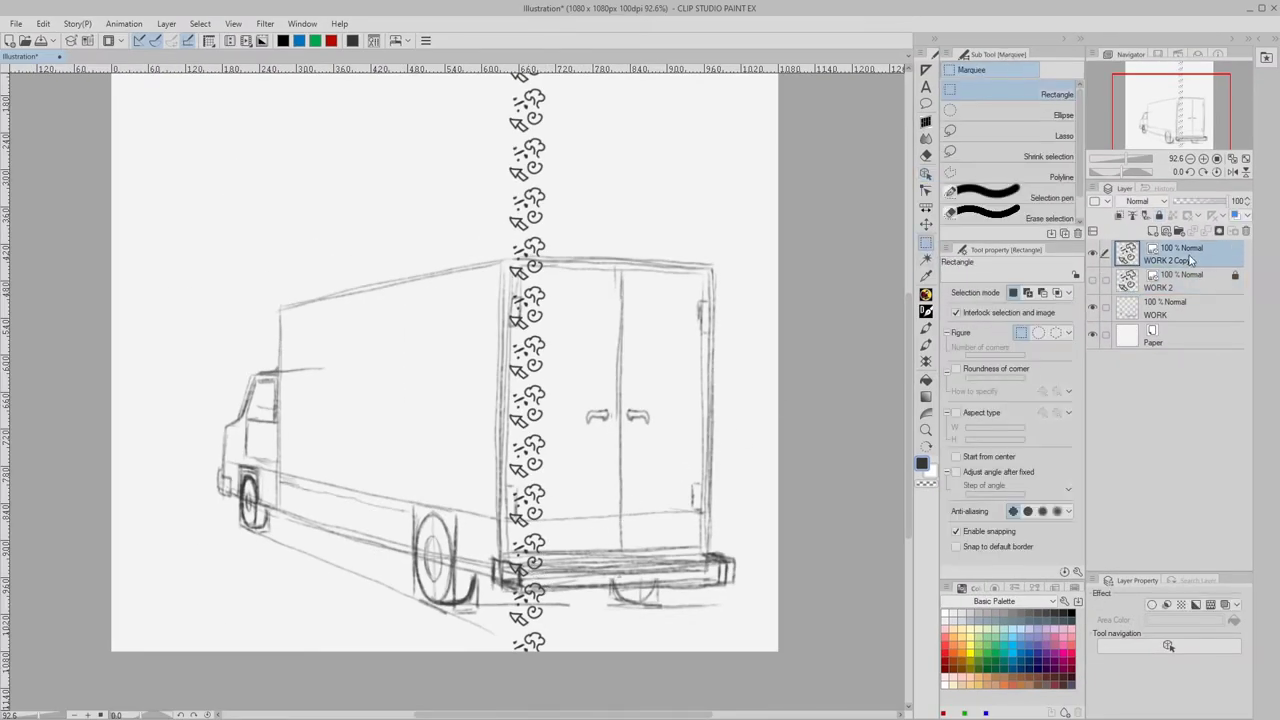
pyautogui.press('alt+KP_1')
pyautogui.moveTo(501, 260); pyautogui.dragTo(557, 553)
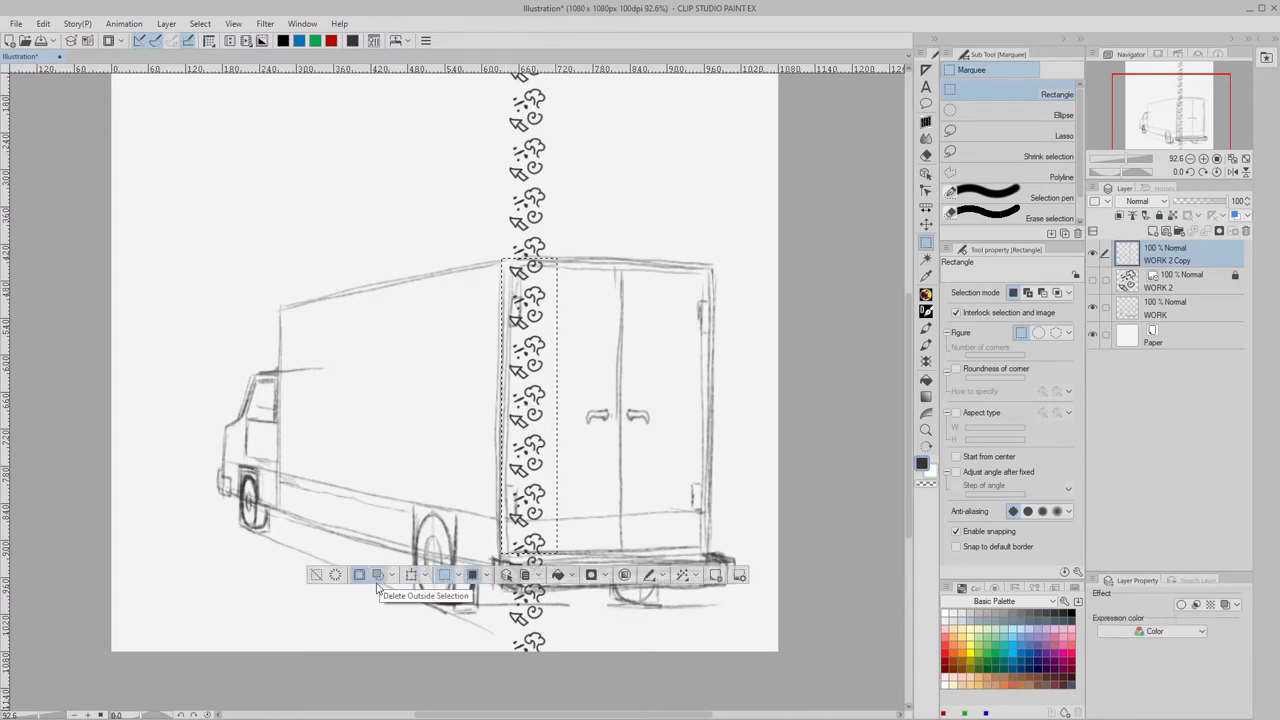
pyautogui.click(331, 576)
pyautogui.click(318, 575)
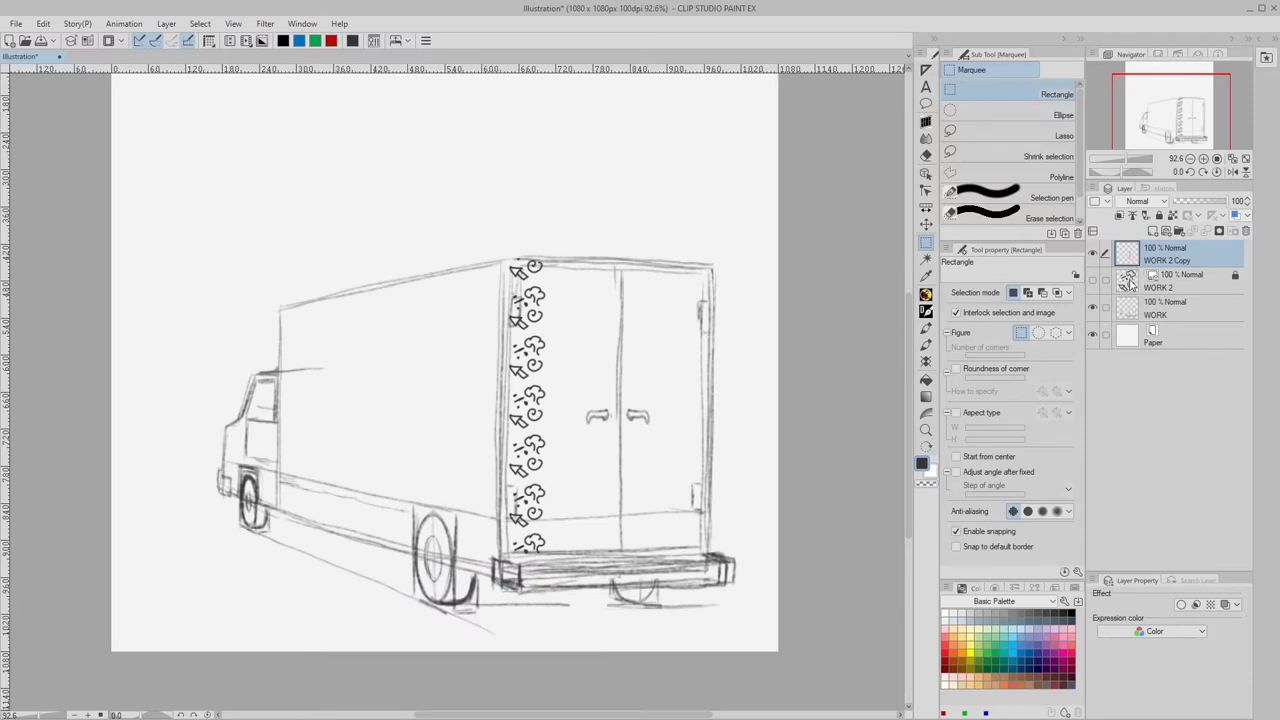
# - Show and unlock WORK 2, duplicate it as WORK 2 Copy 2, then lock and hide the original again
pyautogui.click(1133, 285)
pyautogui.click(1093, 281)
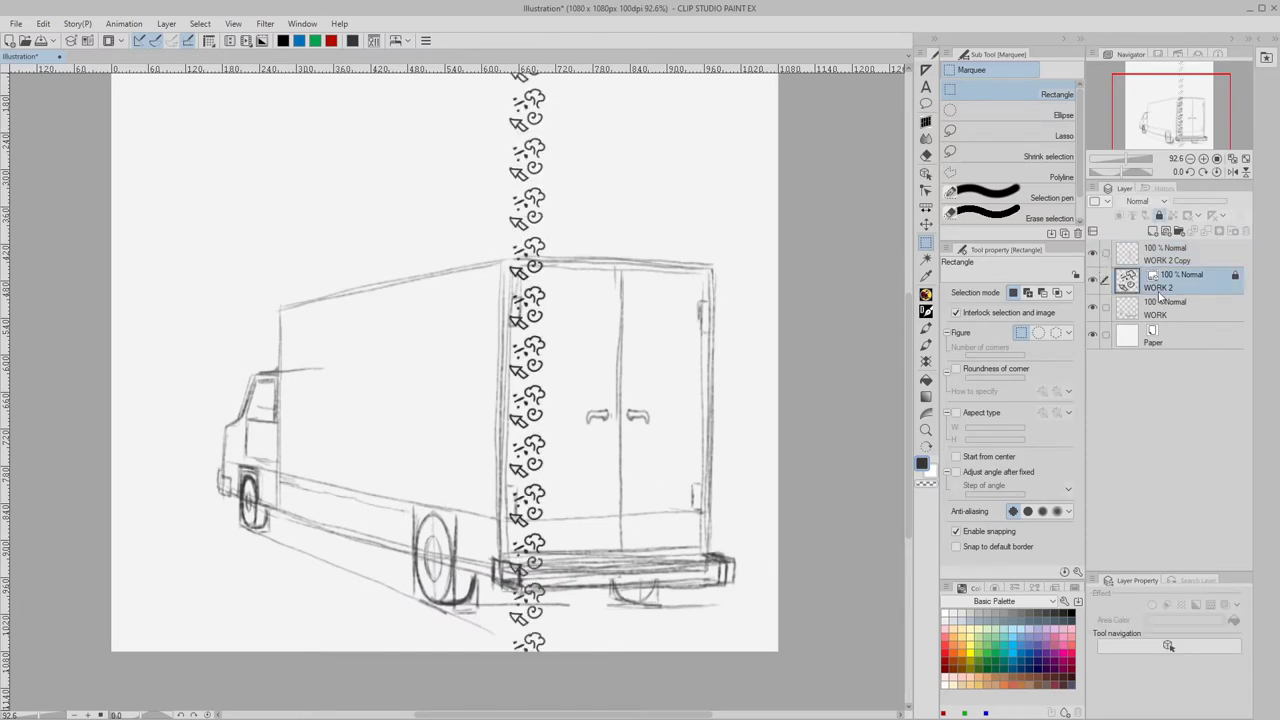
pyautogui.click(1159, 216)
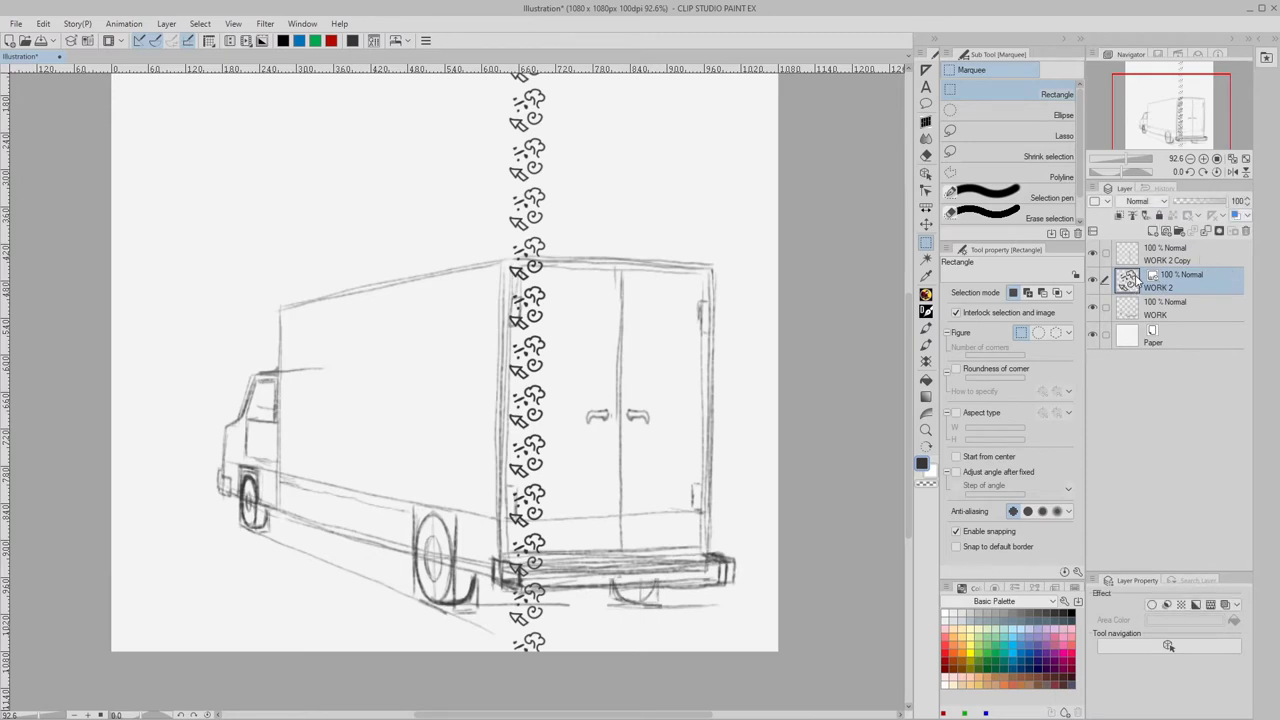
pyautogui.hotkey('ctrl', 'c')
pyautogui.hotkey('ctrl', 'v')
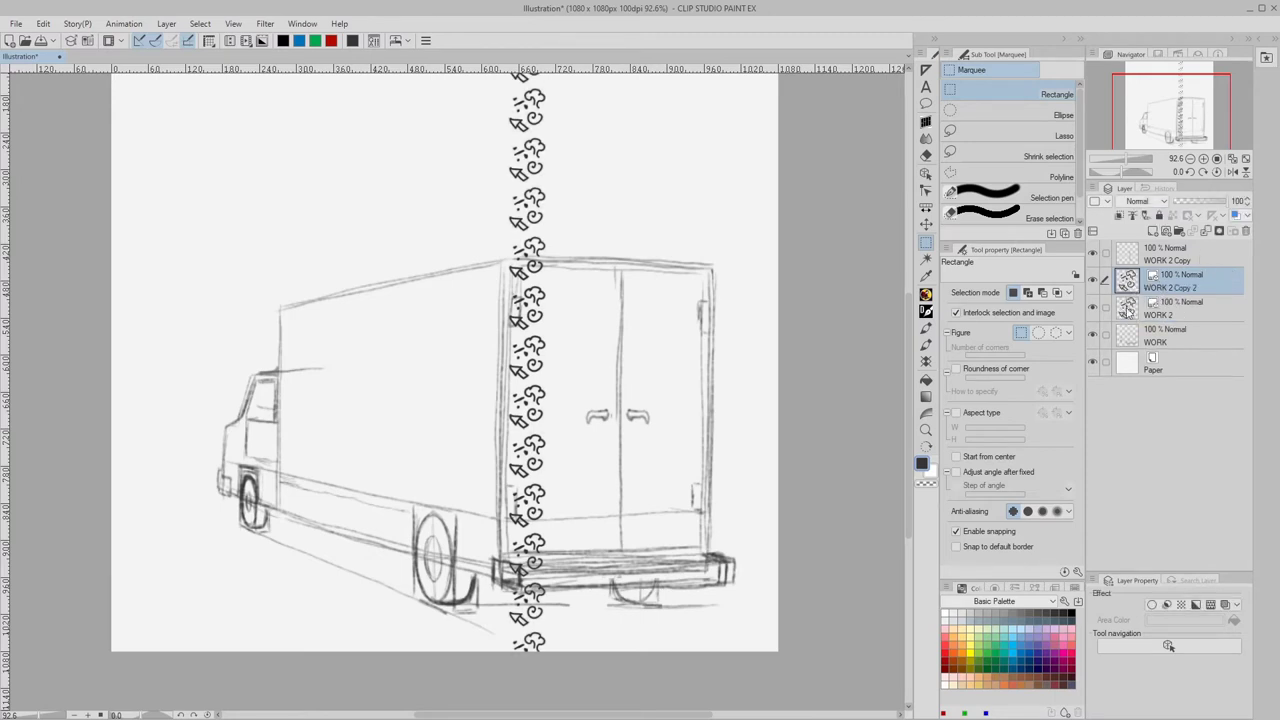
pyautogui.click(1133, 315)
pyautogui.click(1159, 216)
pyautogui.click(1094, 309)
pyautogui.click(1131, 284)
# - Mirror the WORK 2 Copy 2 pattern column horizontally with the Object tool and move it across the doors toward their right edge
pyautogui.click(926, 175)
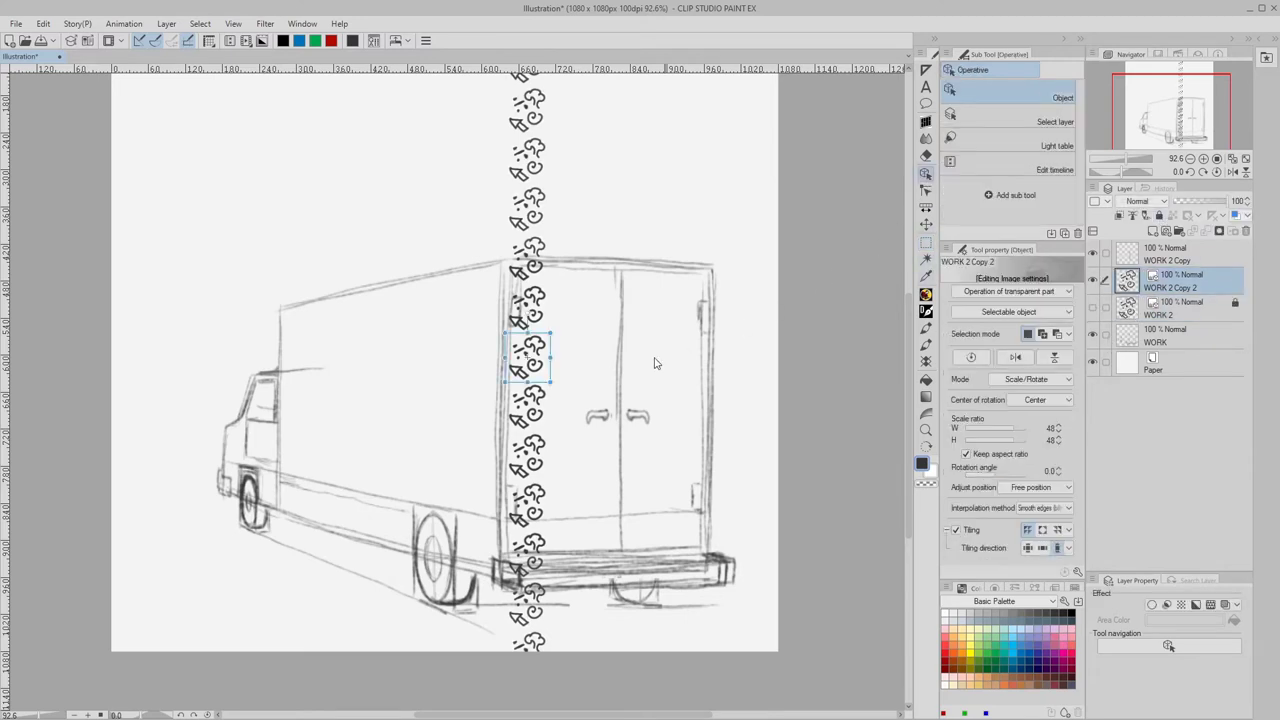
pyautogui.click(1015, 357)
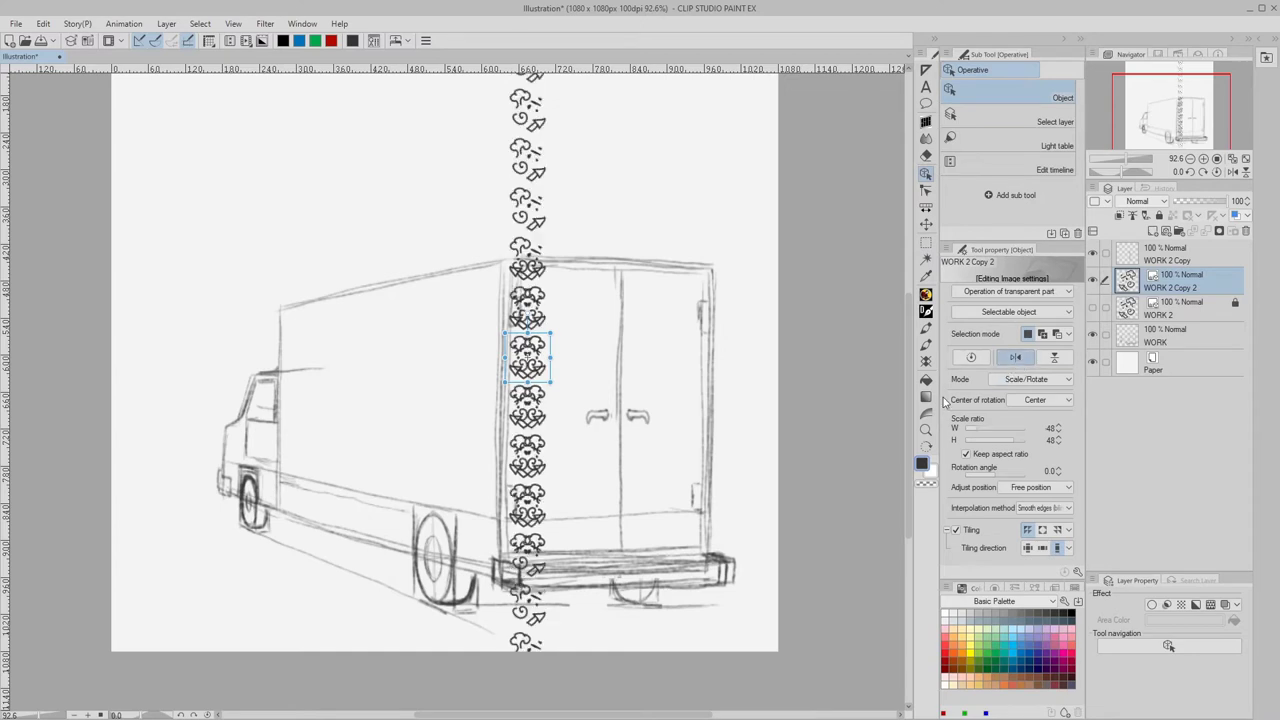
pyautogui.hotkey('shift', 'Right')
pyautogui.hotkey('shift', 'Right')
pyautogui.hotkey('shift', 'Right')
pyautogui.hotkey('shift', 'Right')
pyautogui.hotkey('shift', 'Right')
pyautogui.hotkey('shift', 'Right')
pyautogui.hotkey('shift', 'Right')
pyautogui.hotkey('shift', 'Right')
pyautogui.hotkey('shift', 'Right')
pyautogui.hotkey('shift', 'Right')
pyautogui.hotkey('shift', 'Right')
pyautogui.hotkey('shift', 'Right')
pyautogui.hotkey('shift', 'Right')
pyautogui.hotkey('shift', 'Right')
pyautogui.hotkey('shift', 'Right')
pyautogui.hotkey('shift', 'Right')
pyautogui.hotkey('shift', 'Right')
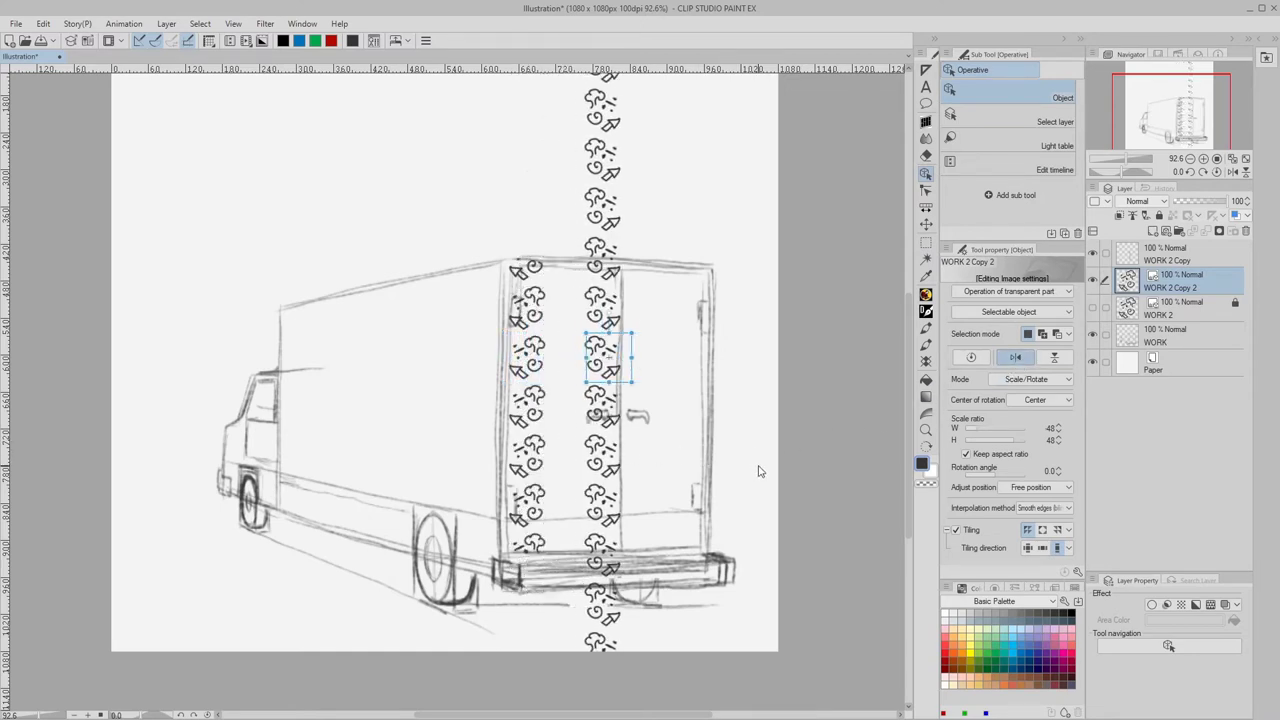
pyautogui.hotkey('shift', 'Right')
pyautogui.hotkey('shift', 'Right')
pyautogui.hotkey('shift', 'Right')
pyautogui.hotkey('shift', 'Right')
pyautogui.hotkey('shift', 'Right')
pyautogui.hotkey('shift', 'Right')
pyautogui.hotkey('shift', 'Right')
pyautogui.hotkey('shift', 'Right')
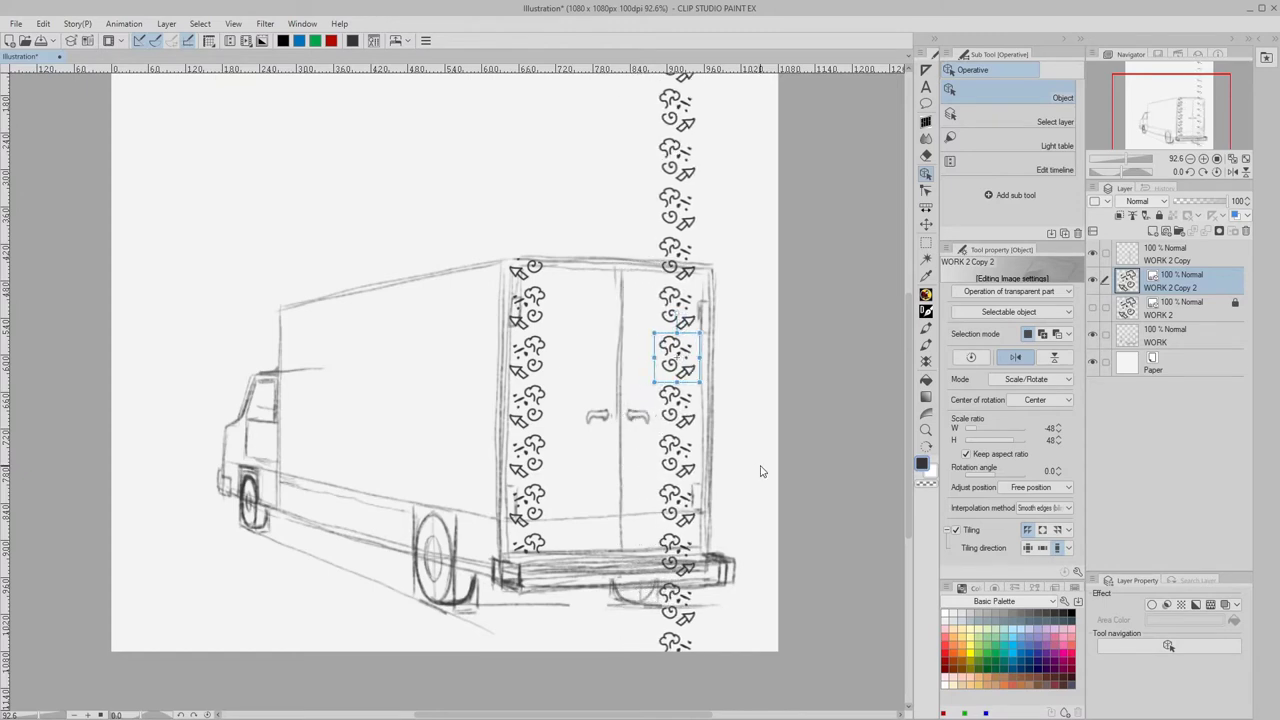
# - Fine-tune the column's position just inside the doors' right edge and flip its motifs back horizontally
pyautogui.moveTo(760, 472); pyautogui.dragTo(768, 470)
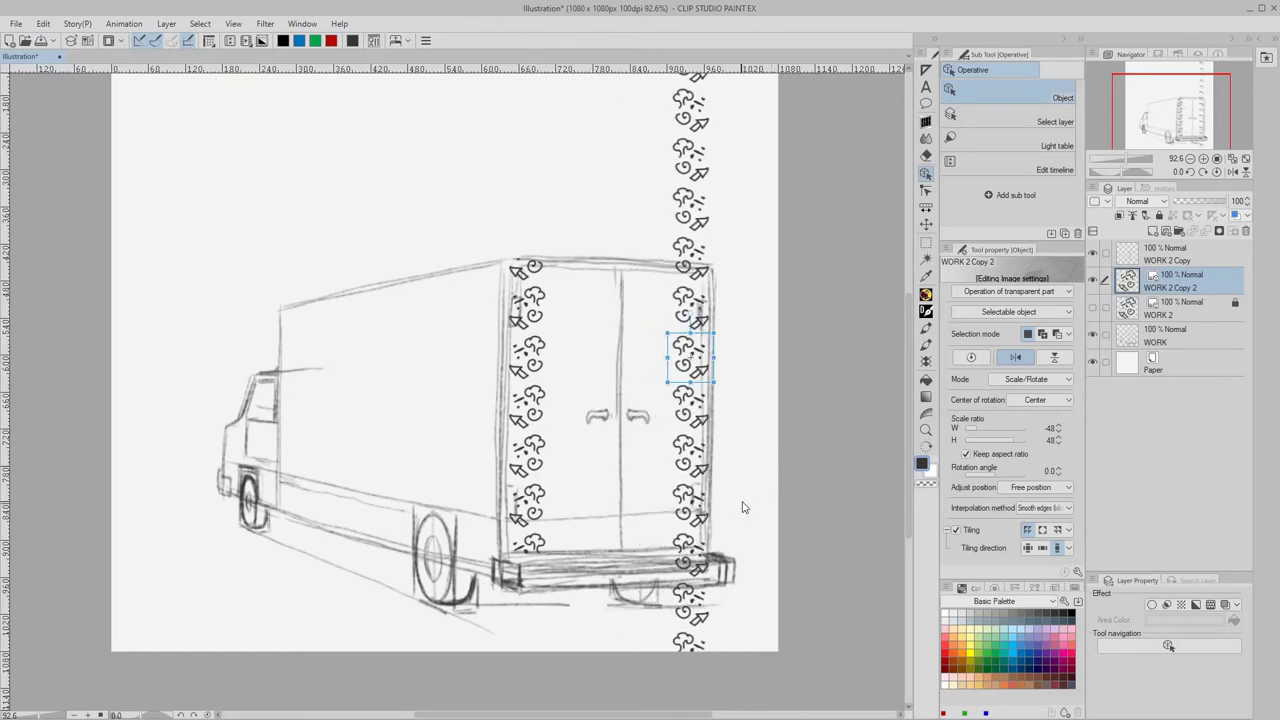
pyautogui.press('Left')
pyautogui.press('Left')
pyautogui.press('Left')
pyautogui.press('Left')
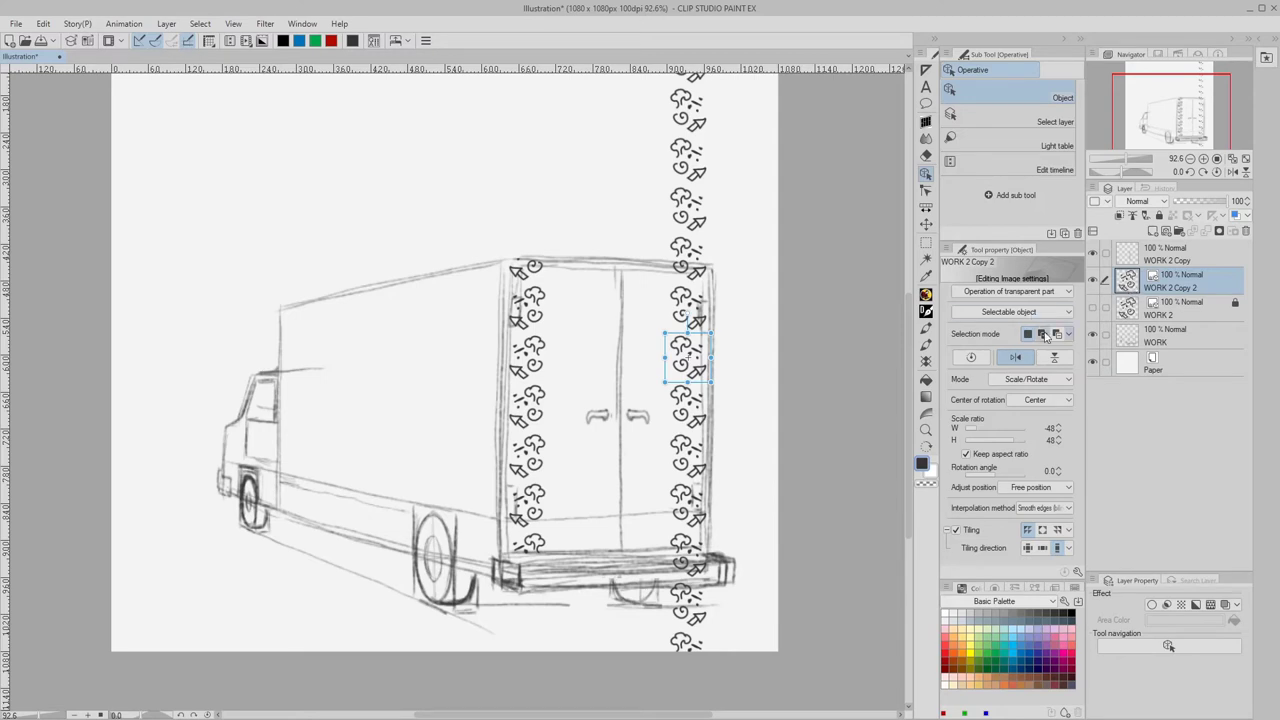
pyautogui.click(1016, 358)
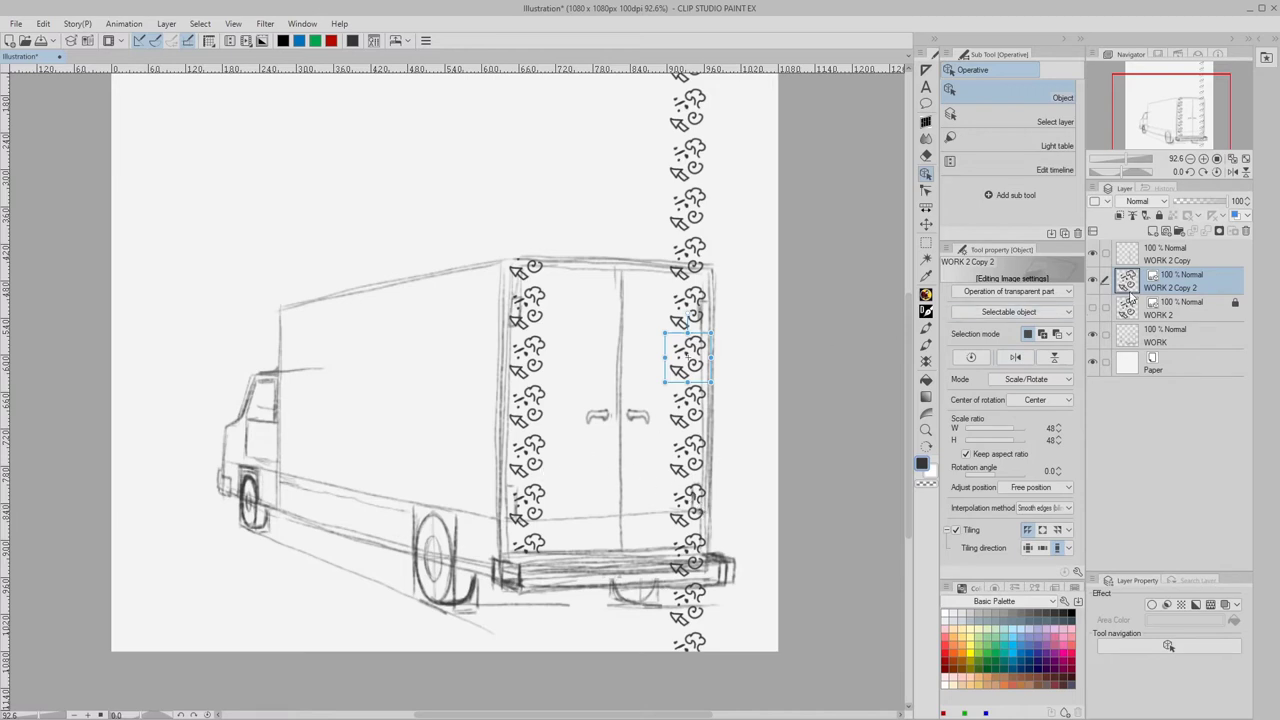
# - Rasterize WORK 2 Copy 2, rectangle-select its column over the doors' height, delete the pattern outside the selection, and deselect
pyautogui.click(1133, 257)
pyautogui.click(1133, 281)
pyautogui.press('m')
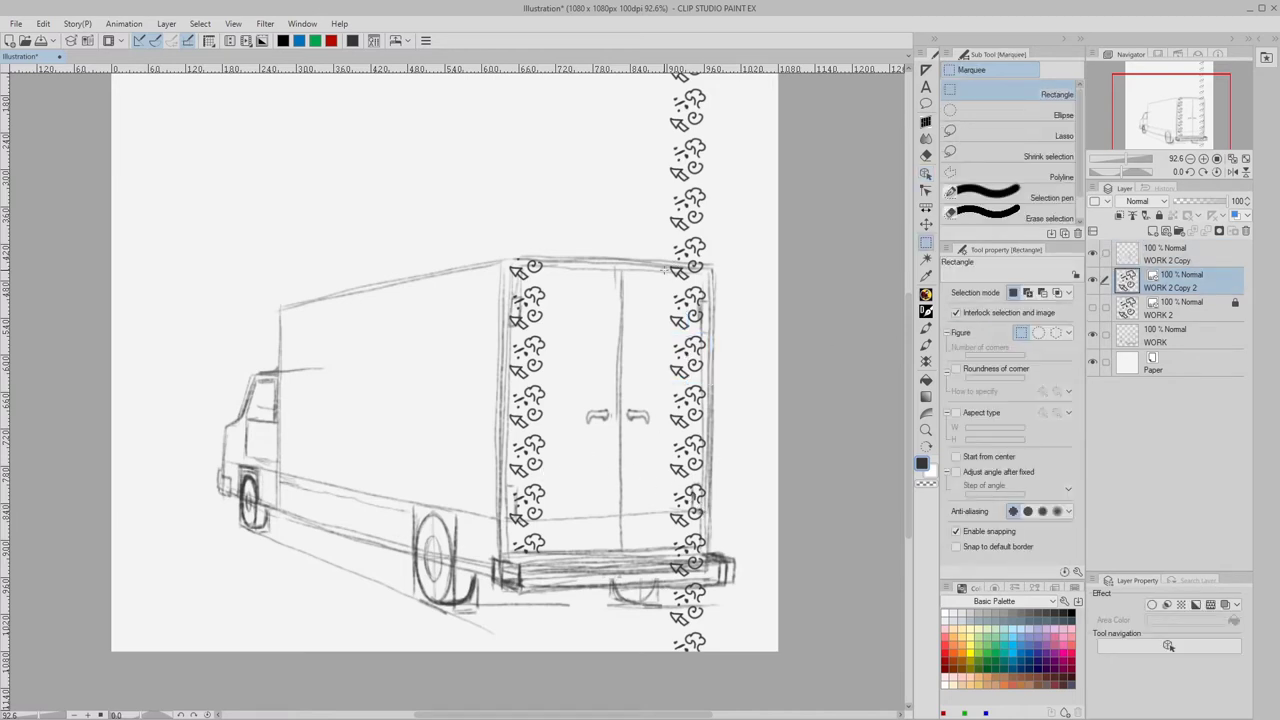
pyautogui.moveTo(665, 270); pyautogui.dragTo(698, 474)
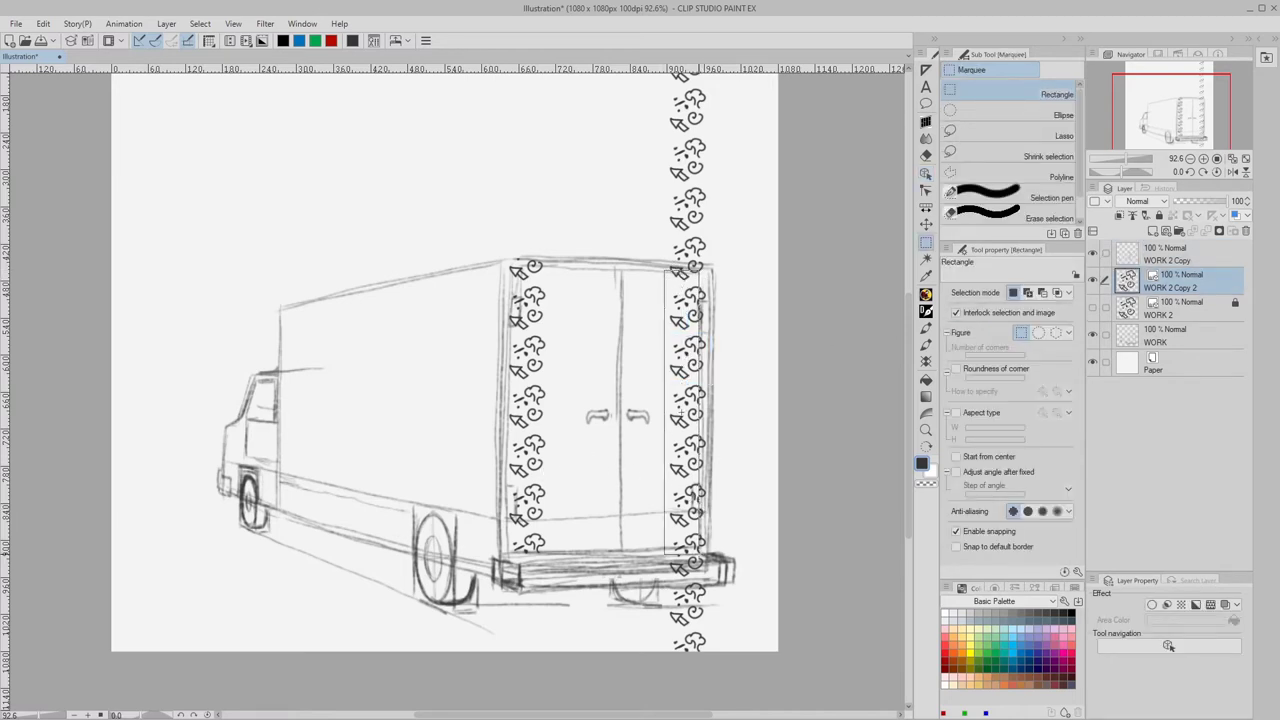
pyautogui.hotkey('ctrl', 'shift', 'r')
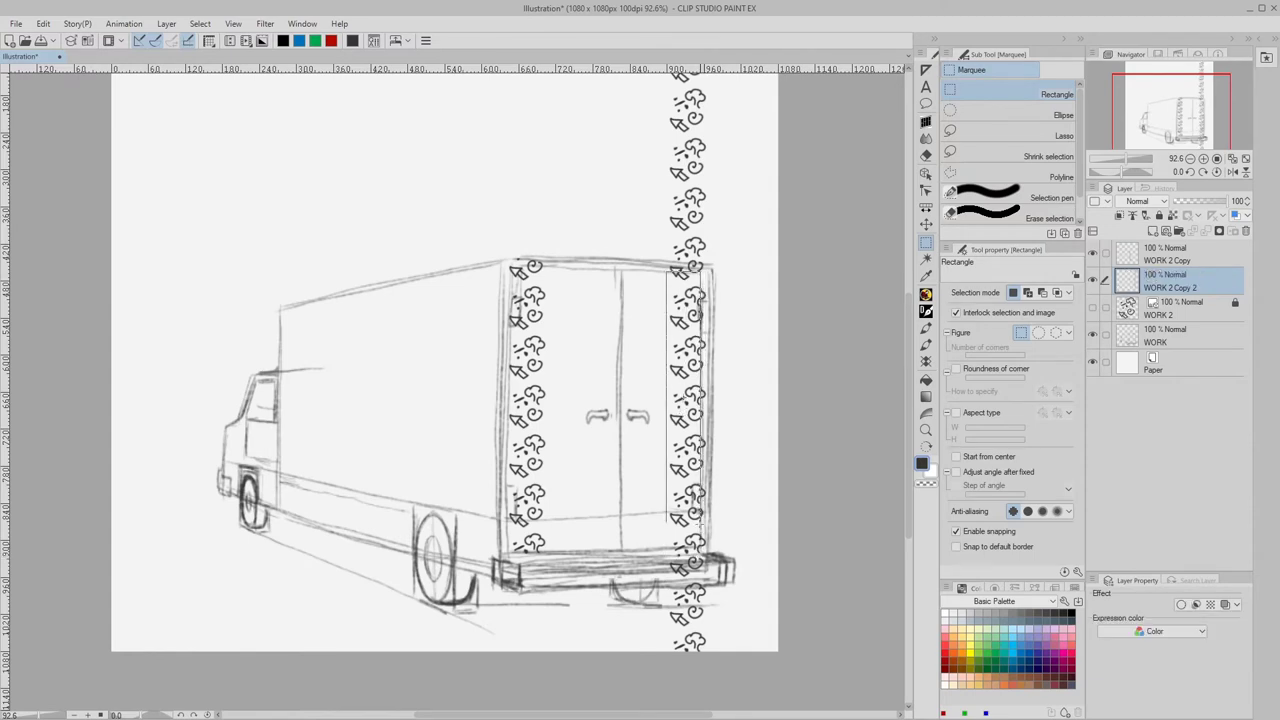
pyautogui.moveTo(700, 555); pyautogui.dragTo(701, 555)
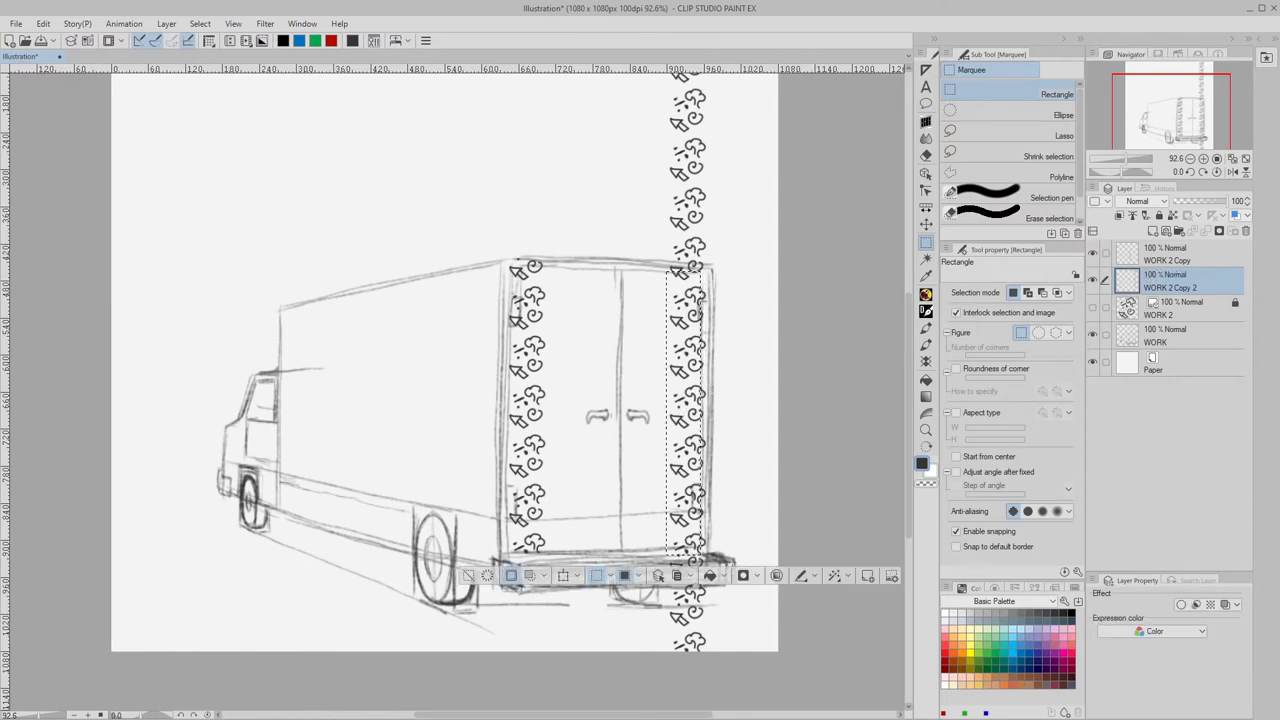
pyautogui.click(531, 578)
pyautogui.click(468, 577)
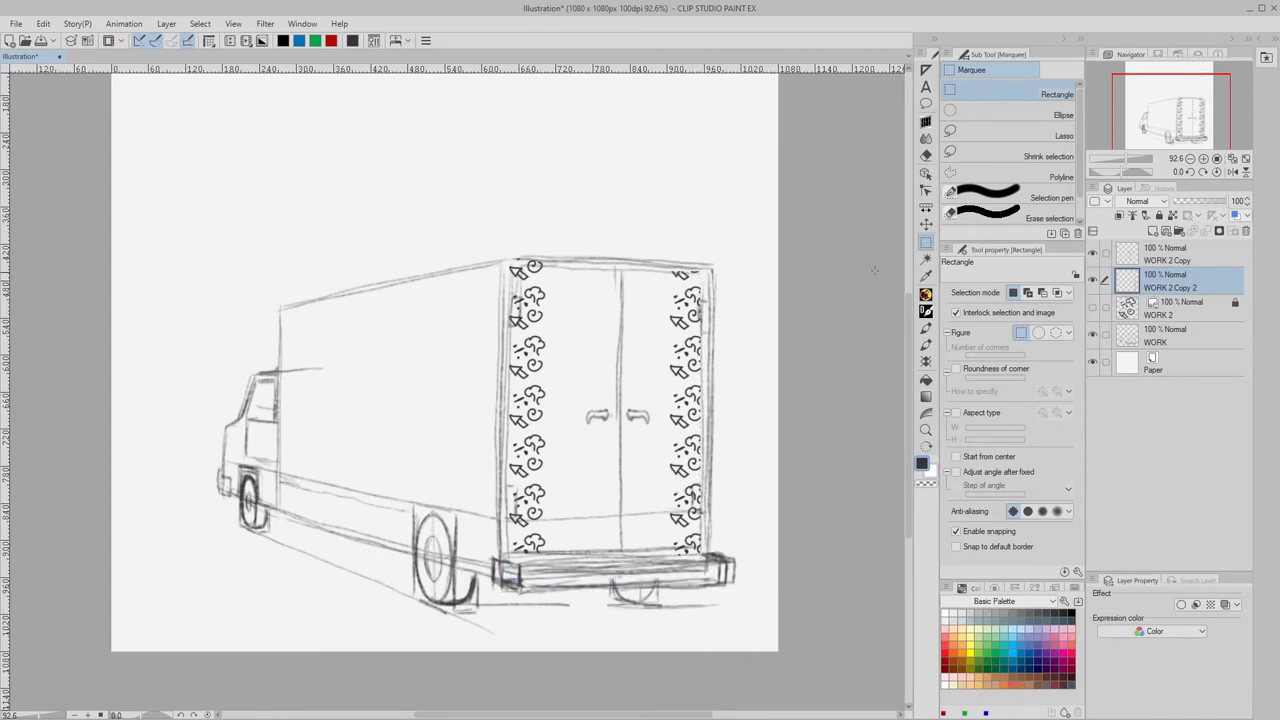
# - On WORK 2 Copy, select the doors' left pattern column, flip it horizontally, clear anything outside the selection and deselect
pyautogui.click(1139, 262)
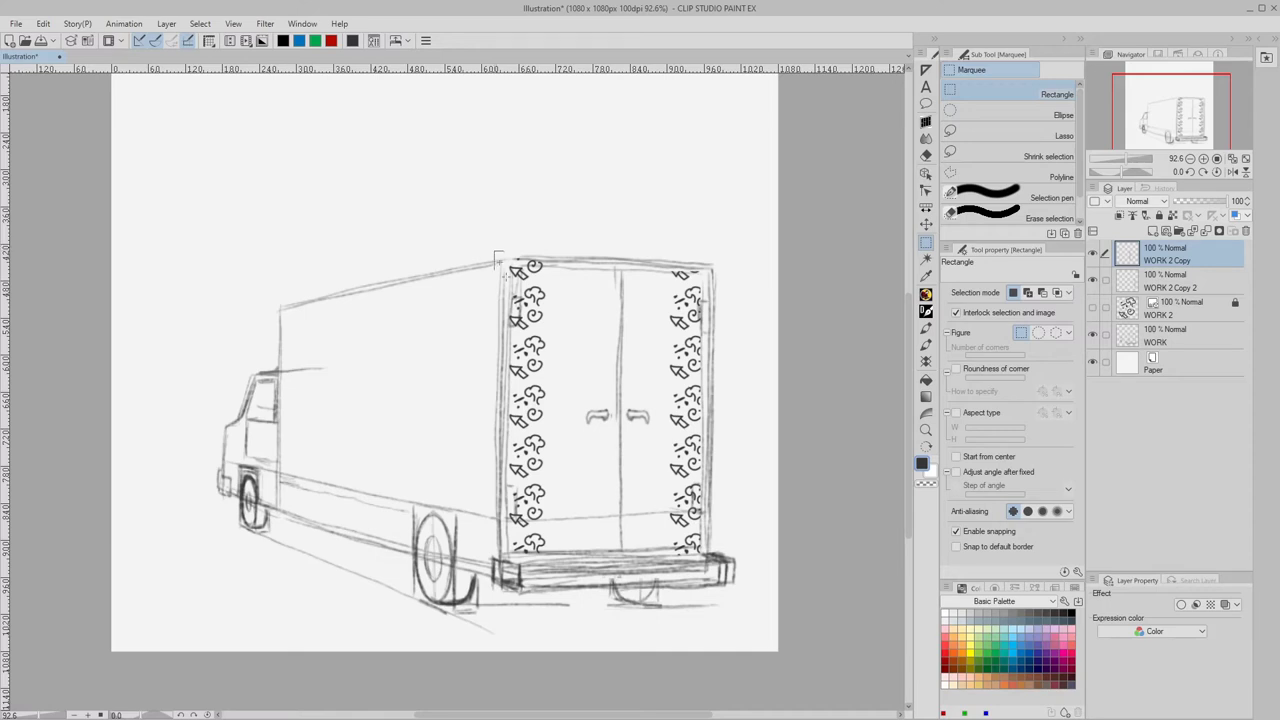
pyautogui.moveTo(501, 271); pyautogui.dragTo(559, 553)
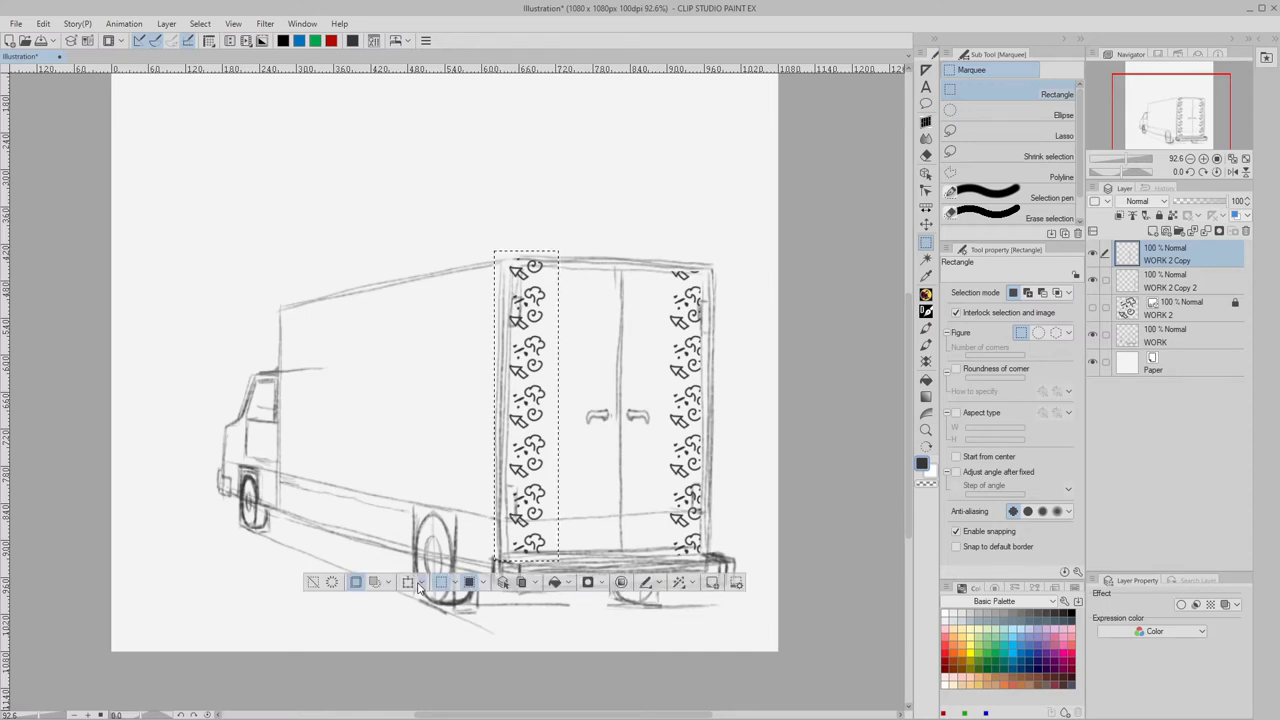
pyautogui.click(420, 583)
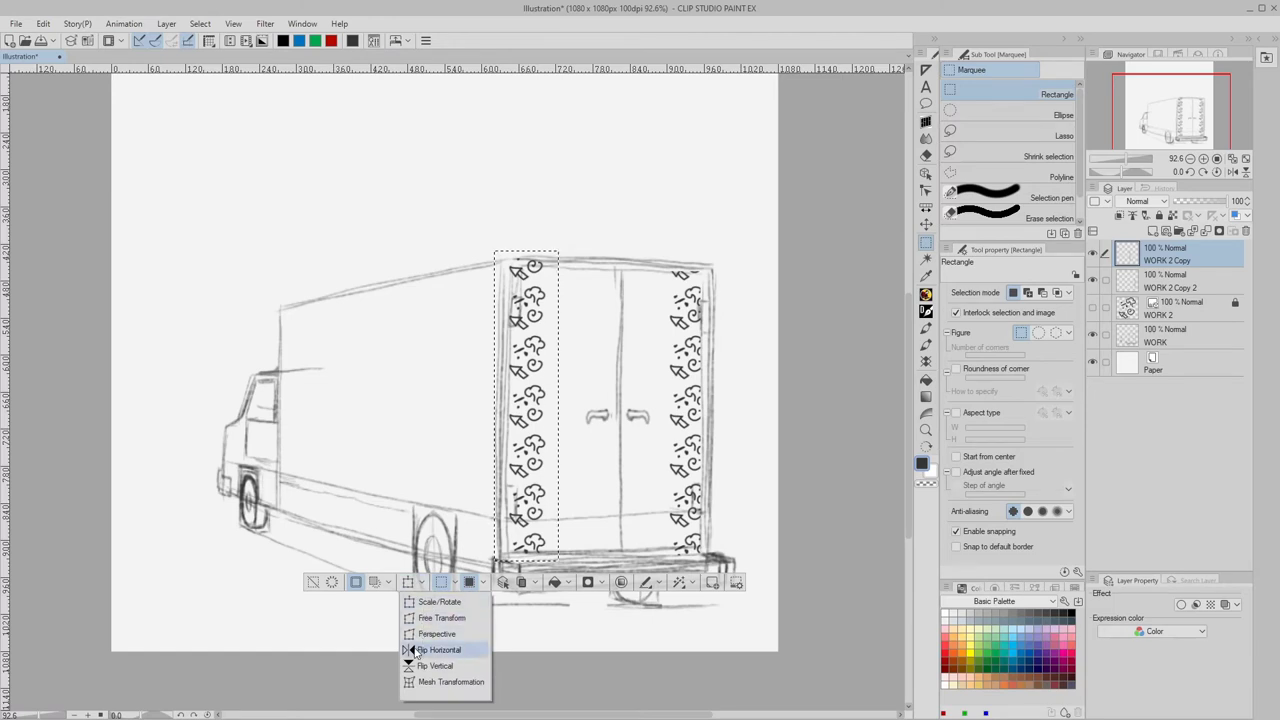
pyautogui.click(425, 647)
pyautogui.click(499, 583)
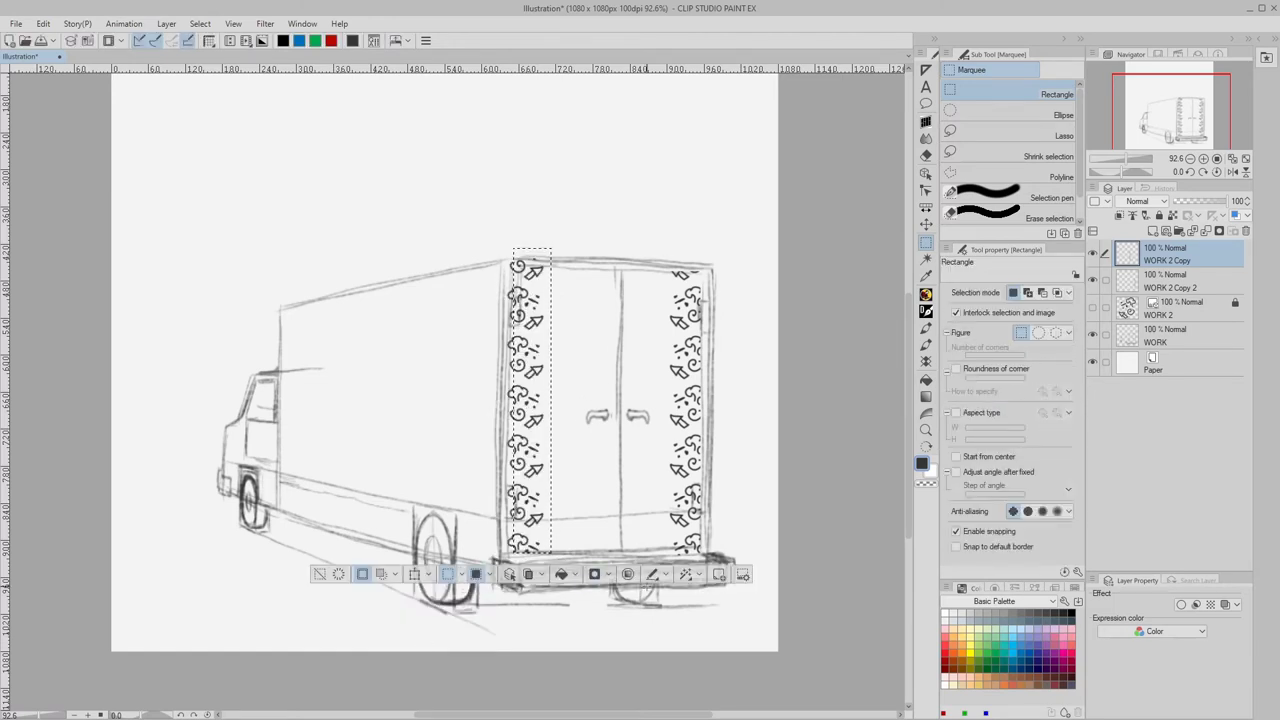
pyautogui.click(381, 579)
pyautogui.click(321, 577)
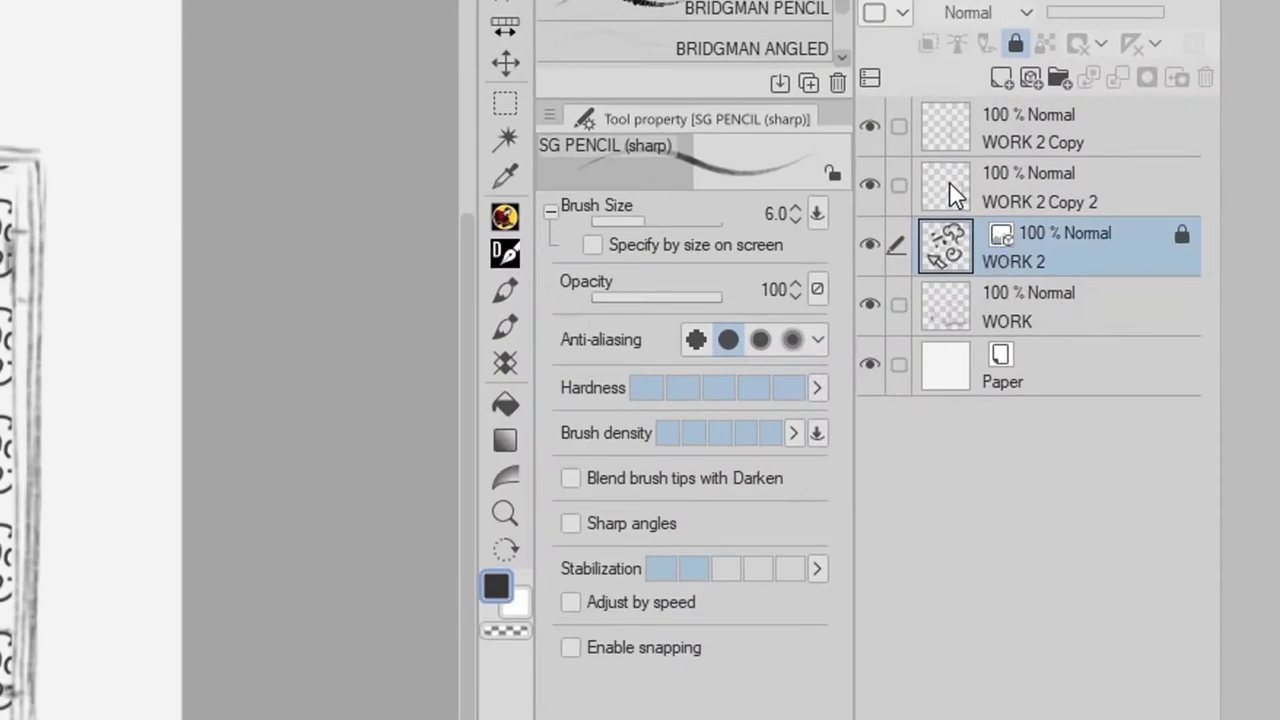
# - Merge WORK 2 Copy into WORK 2 Copy 2 and place the merged layer below WORK 2
pyautogui.click(953, 195)
pyautogui.click(972, 150)
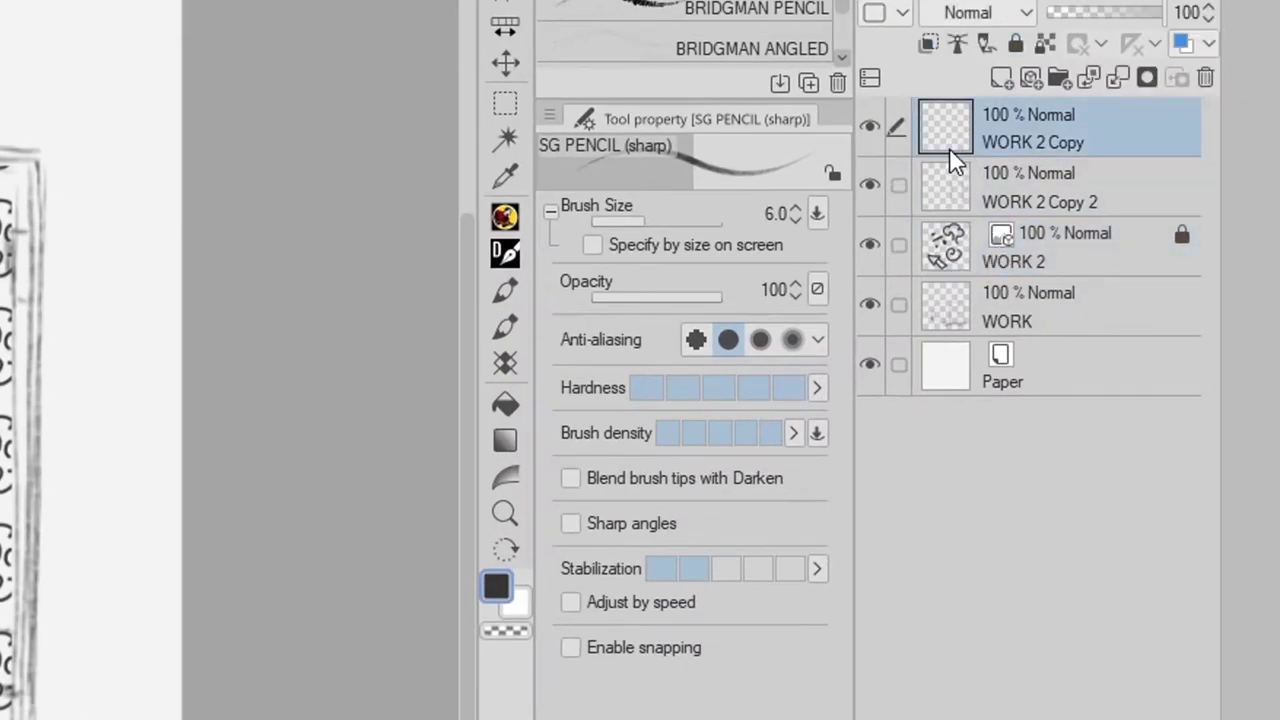
pyautogui.hotkey('ctrl', 'e')
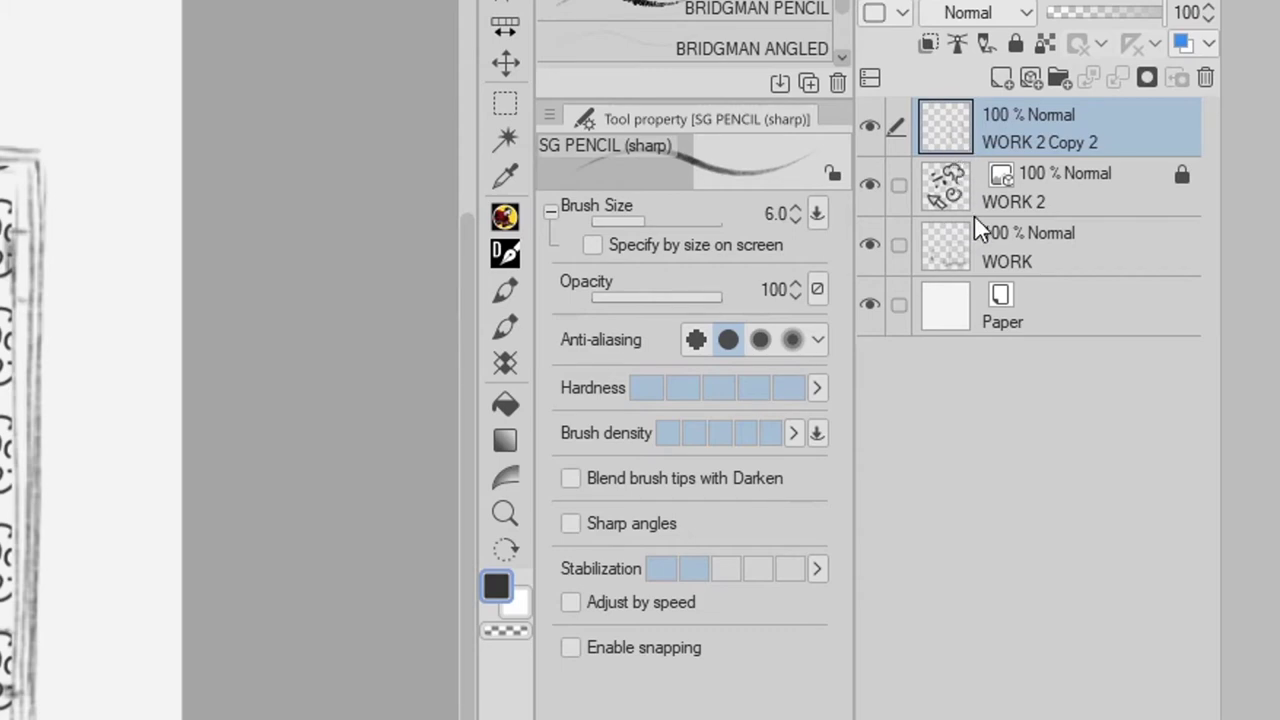
pyautogui.moveTo(950, 138); pyautogui.dragTo(932, 211)
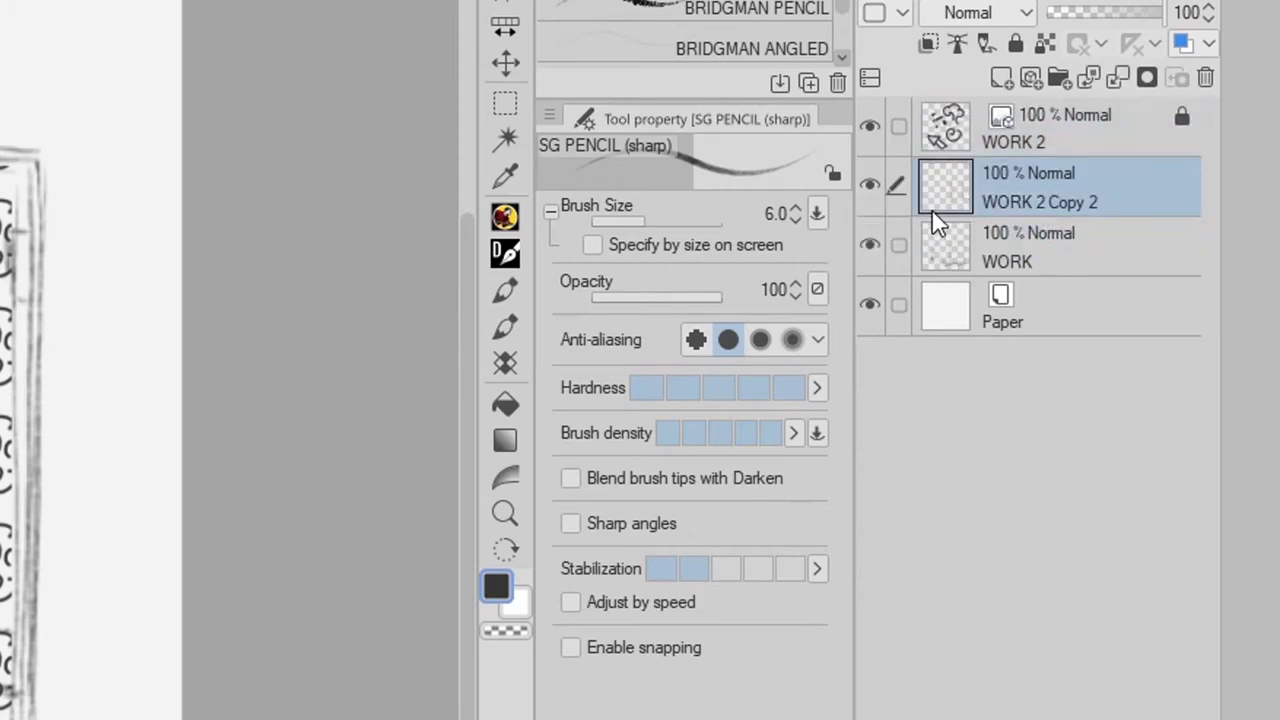
# - Unlock WORK 2, move its pattern with the Object tool, and set tiling to run both horizontally and vertically
pyautogui.click(945, 131)
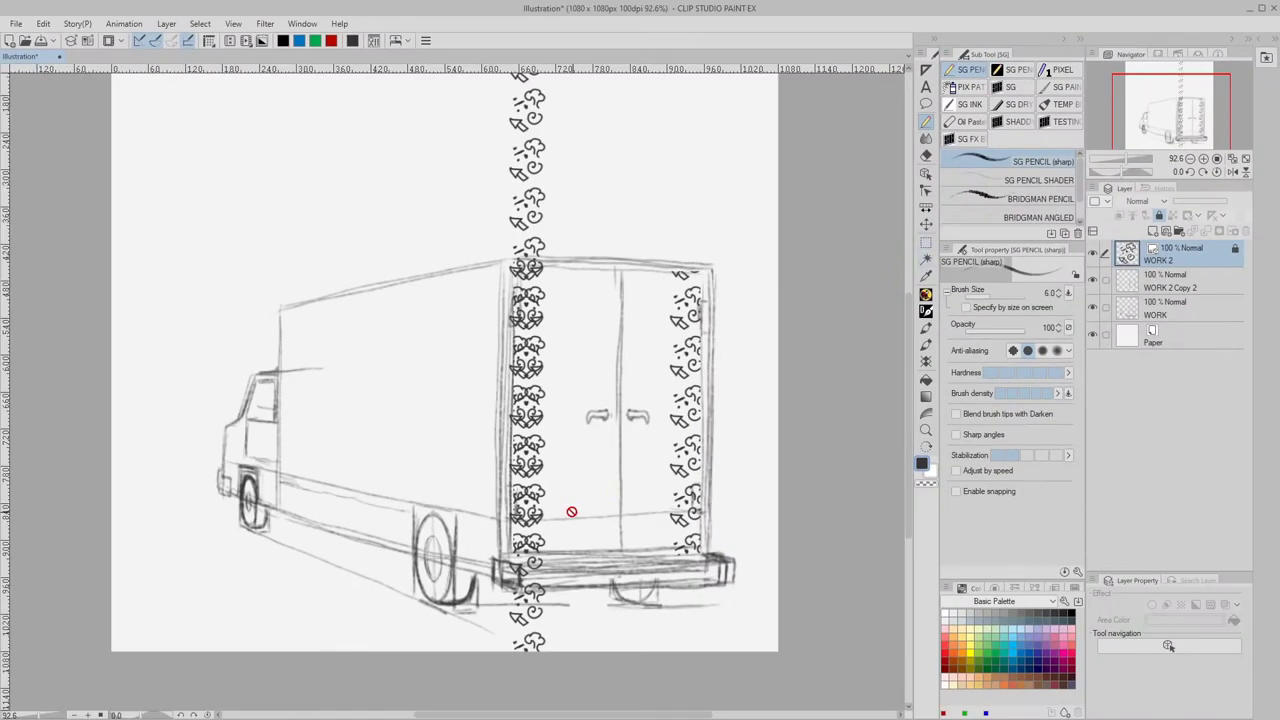
pyautogui.press('o')
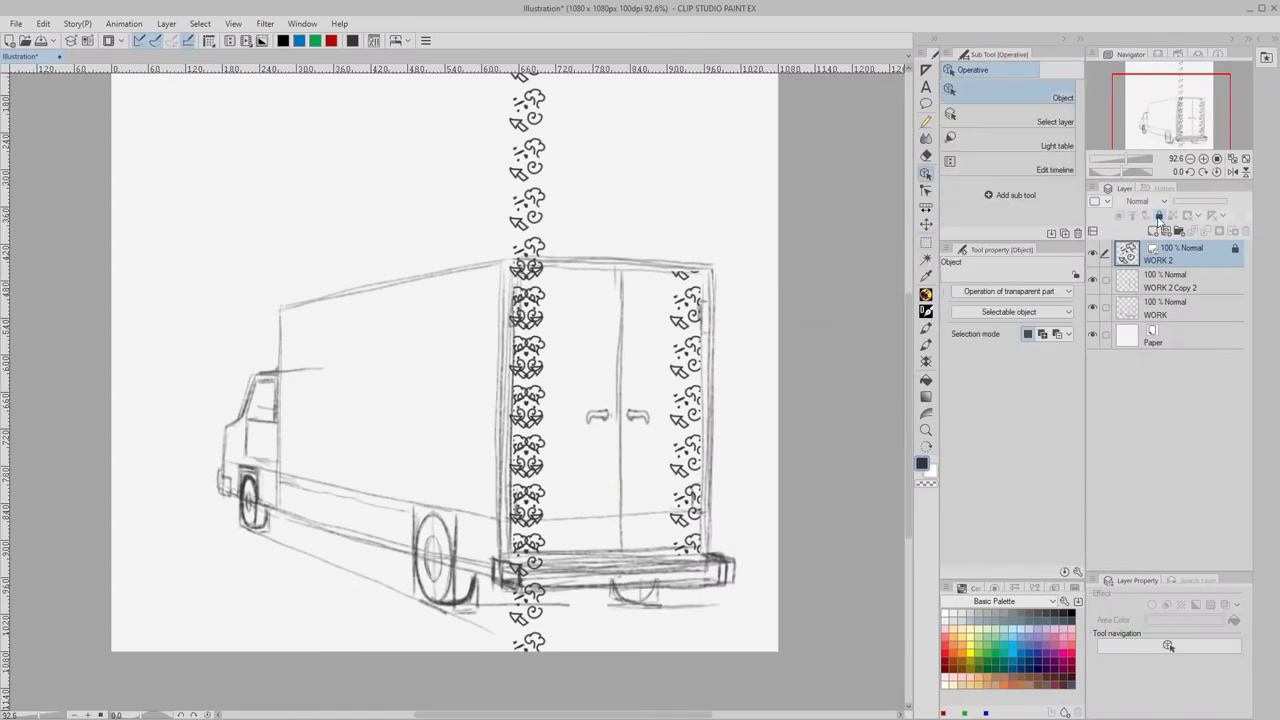
pyautogui.click(1159, 217)
pyautogui.moveTo(550, 382); pyautogui.dragTo(576, 406)
pyautogui.click(1029, 549)
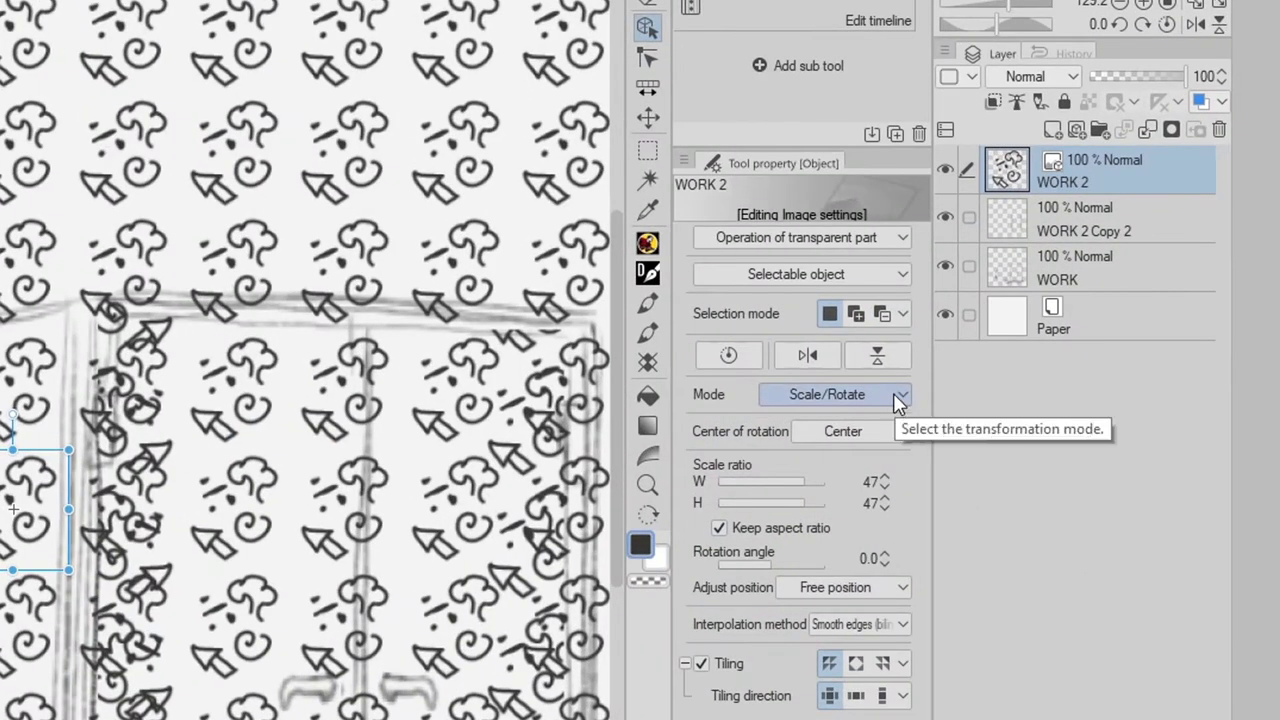
# - Set WORK 2 to Free Transform and adjust the tile's corners toward the perspective of the truck's long side
pyautogui.click(1065, 382)
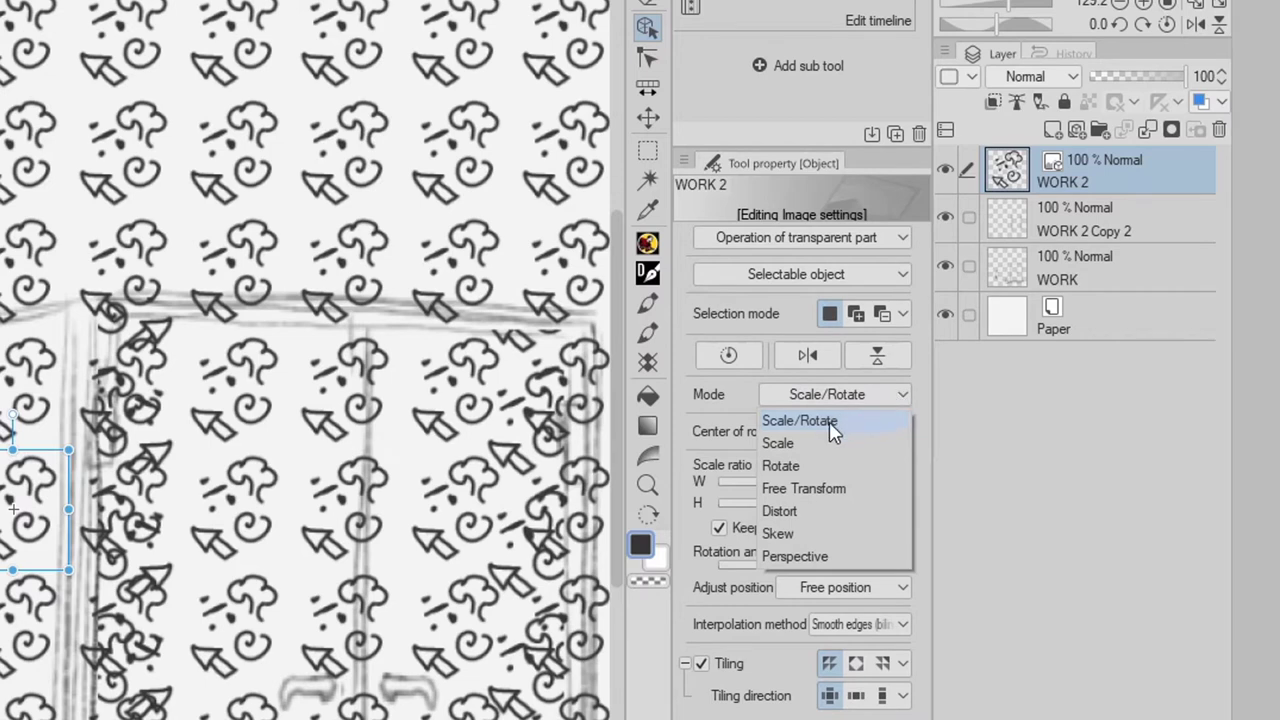
pyautogui.click(811, 489)
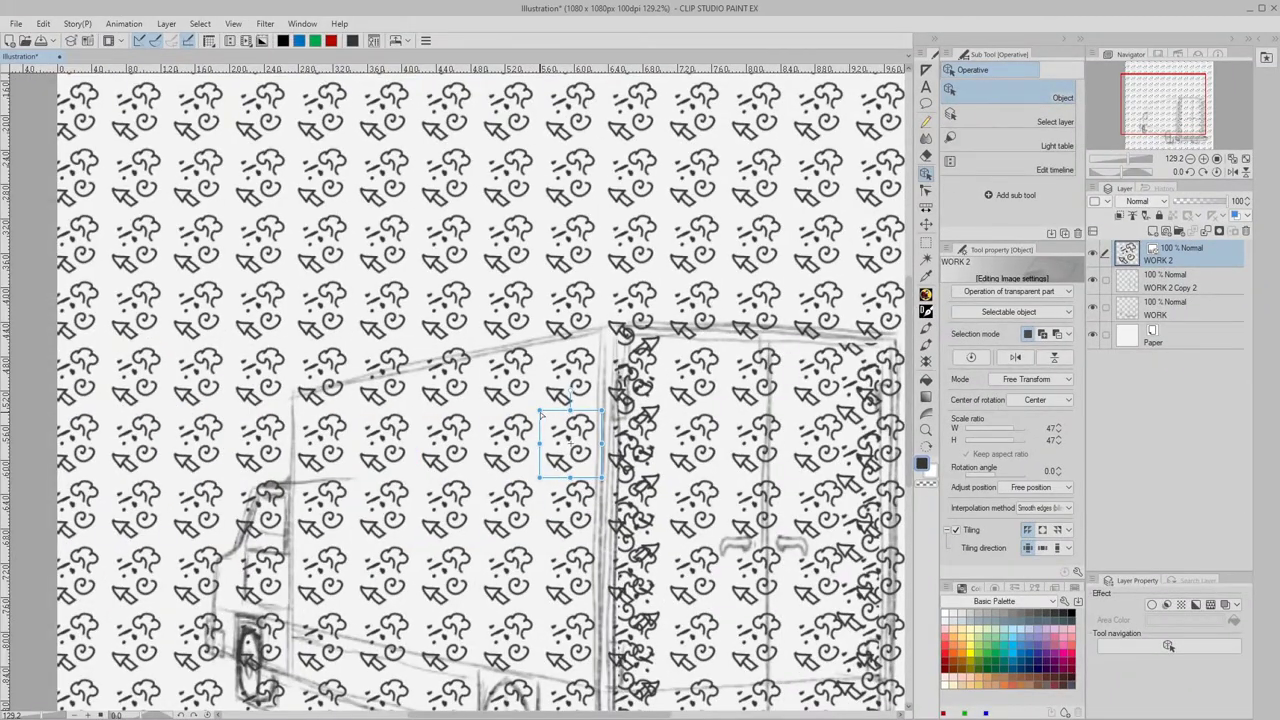
pyautogui.moveTo(541, 413); pyautogui.dragTo(540, 418)
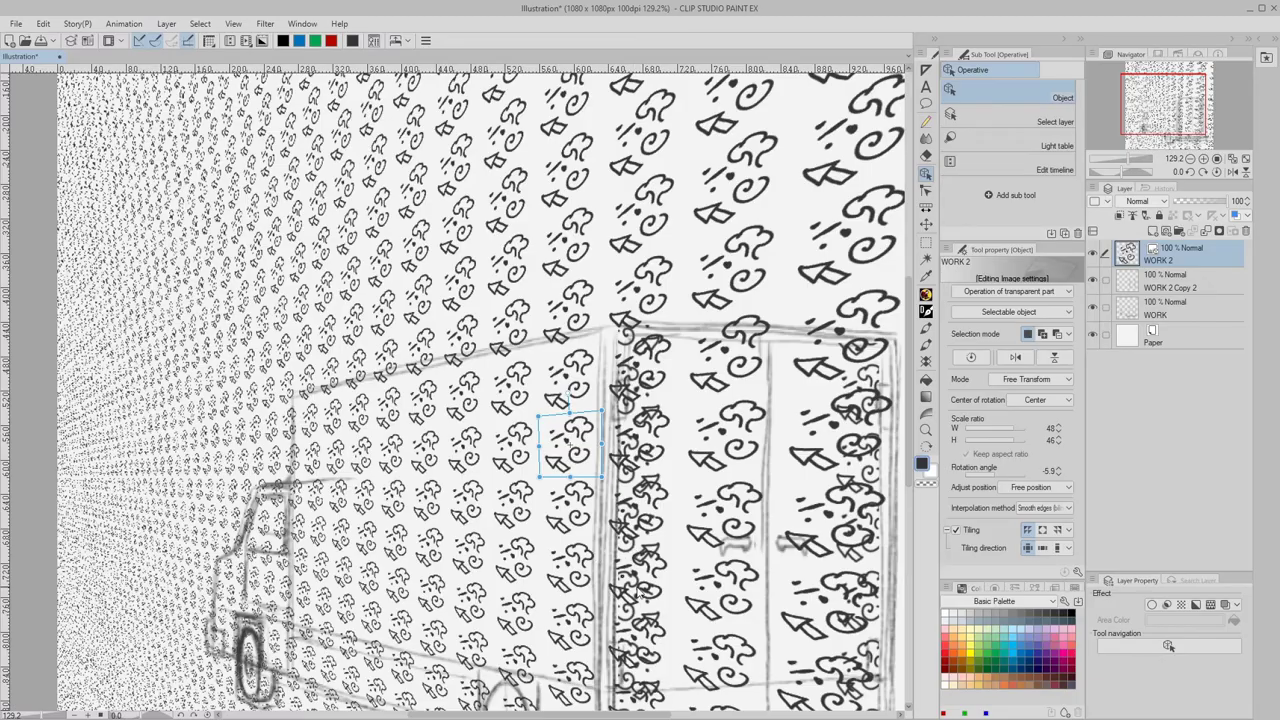
pyautogui.moveTo(743, 568); pyautogui.dragTo(664, 512)
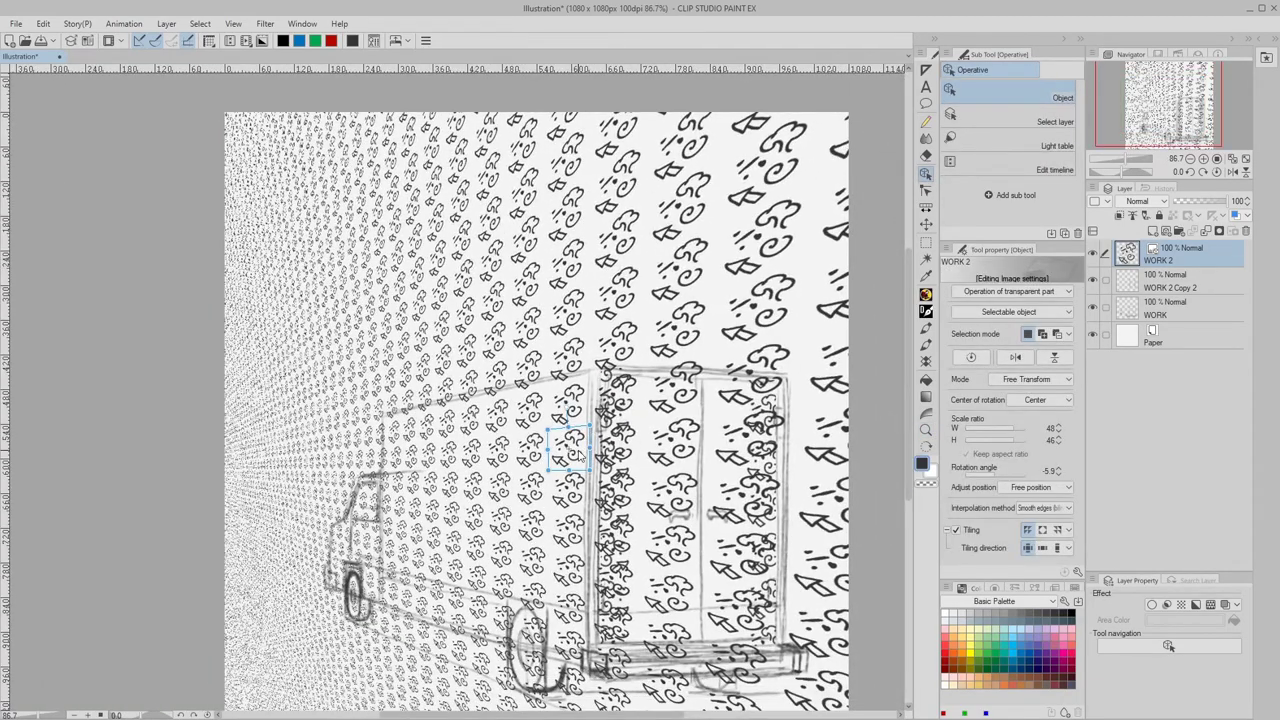
pyautogui.moveTo(579, 454); pyautogui.dragTo(595, 434)
pyautogui.moveTo(519, 398); pyautogui.dragTo(519, 396)
pyautogui.moveTo(632, 517); pyautogui.dragTo(628, 377)
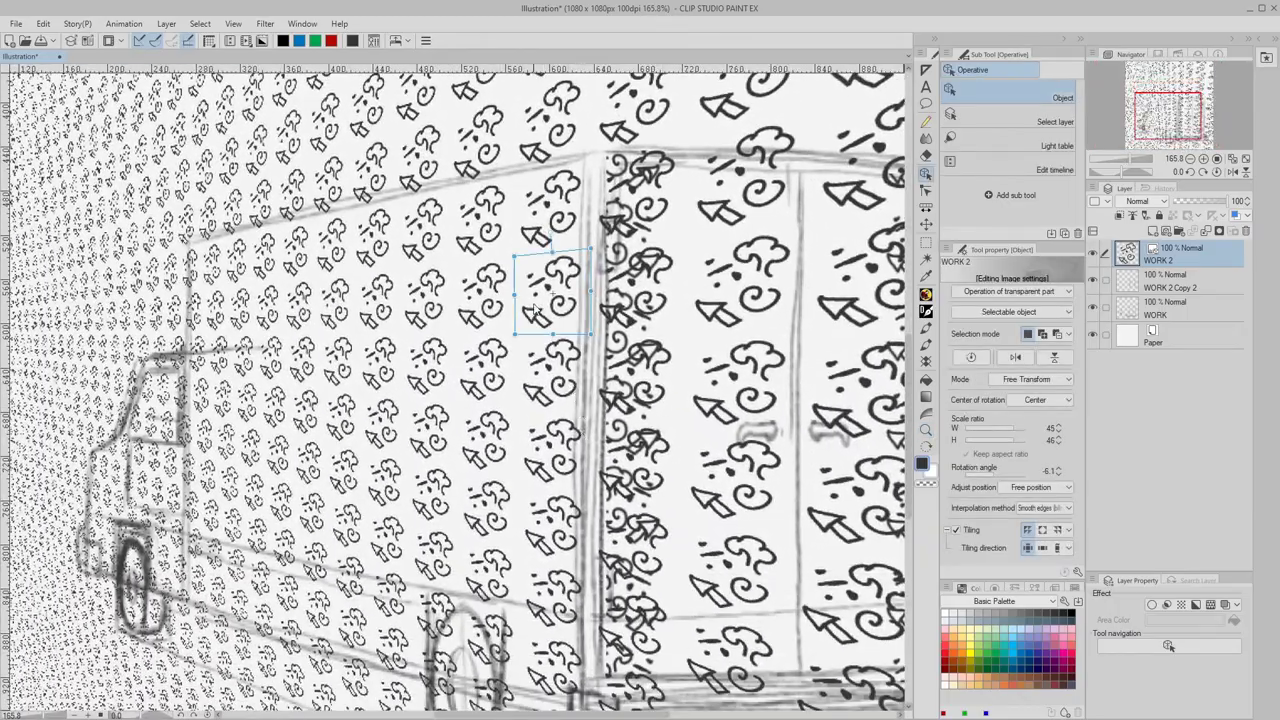
# - Move the WORK 2 tile lower on the truck's side and reshape its right corners and upper edge
pyautogui.moveTo(559, 303); pyautogui.dragTo(558, 450)
pyautogui.moveTo(590, 396); pyautogui.dragTo(590, 398)
pyautogui.moveTo(590, 480); pyautogui.dragTo(595, 480)
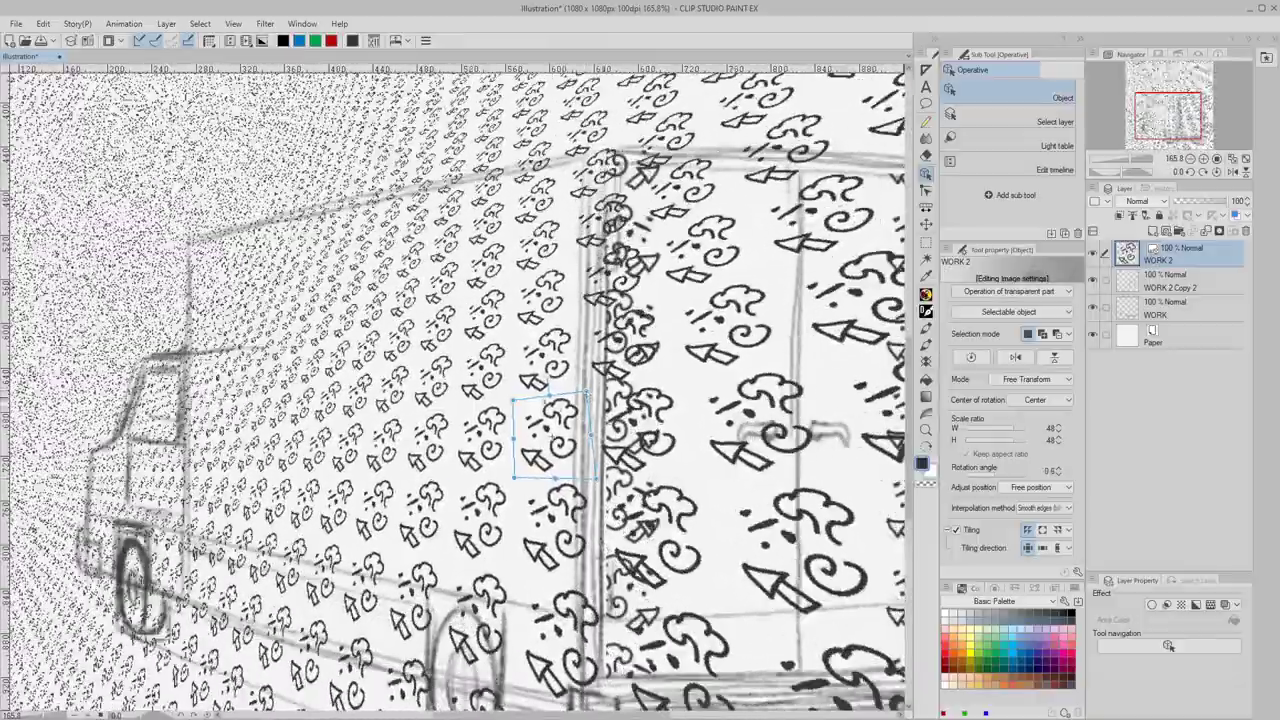
pyautogui.moveTo(550, 396); pyautogui.dragTo(541, 398)
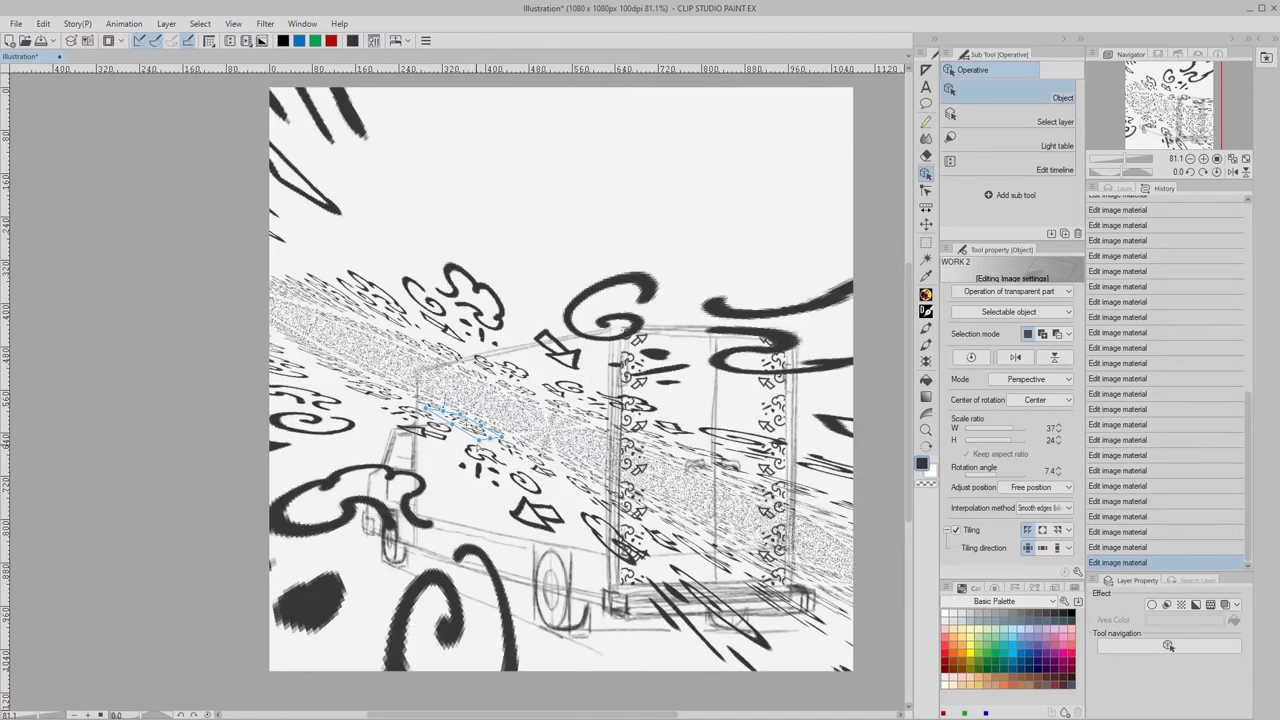
# - Try further distortions of the tiled pattern in Perspective mode, and delete the WORK 2 layer
pyautogui.moveTo(479, 440); pyautogui.dragTo(481, 439)
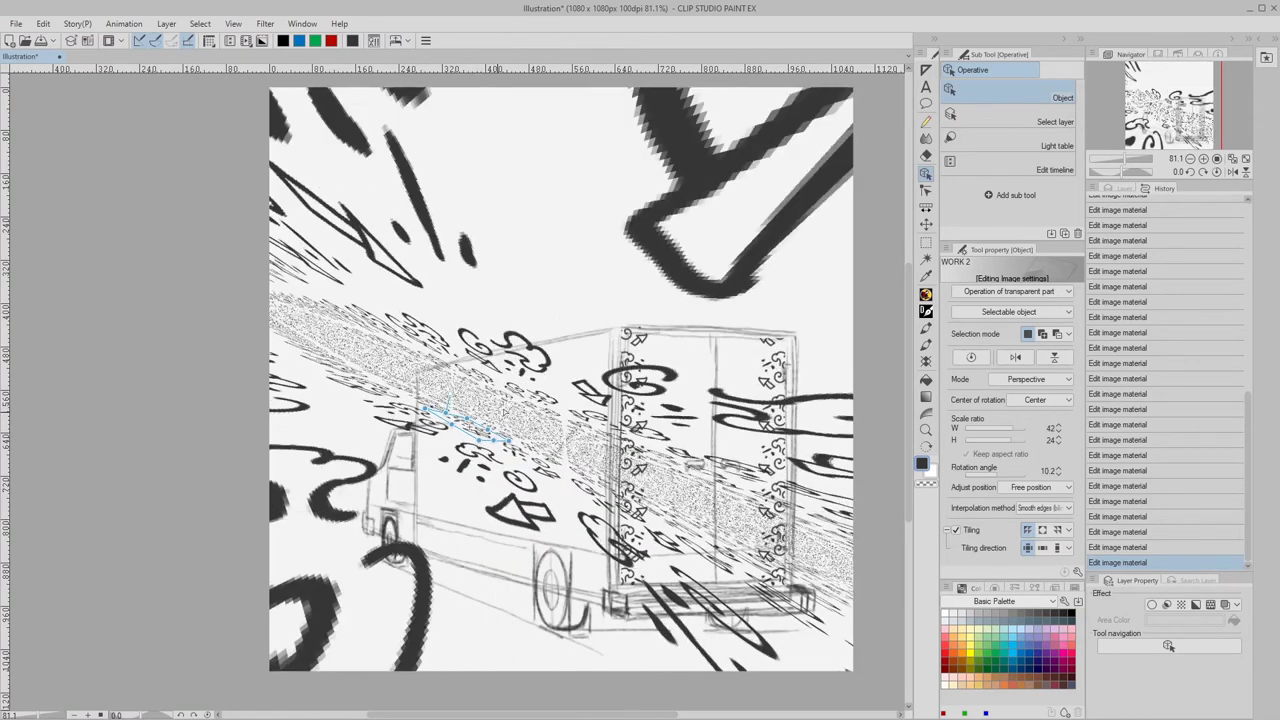
pyautogui.moveTo(489, 430)
pyautogui.mouseDown()
pyautogui.moveTo(455, 426)
pyautogui.moveTo(465, 423)
pyautogui.mouseUp()
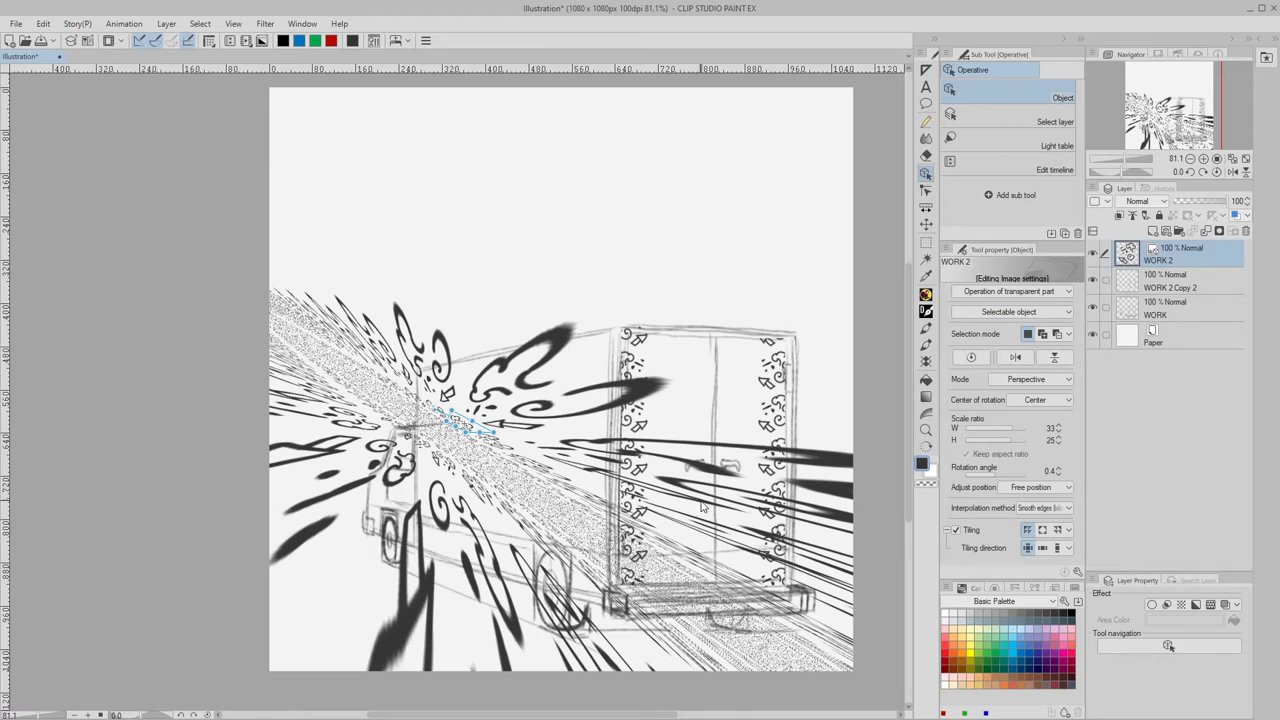
pyautogui.press('Delete')
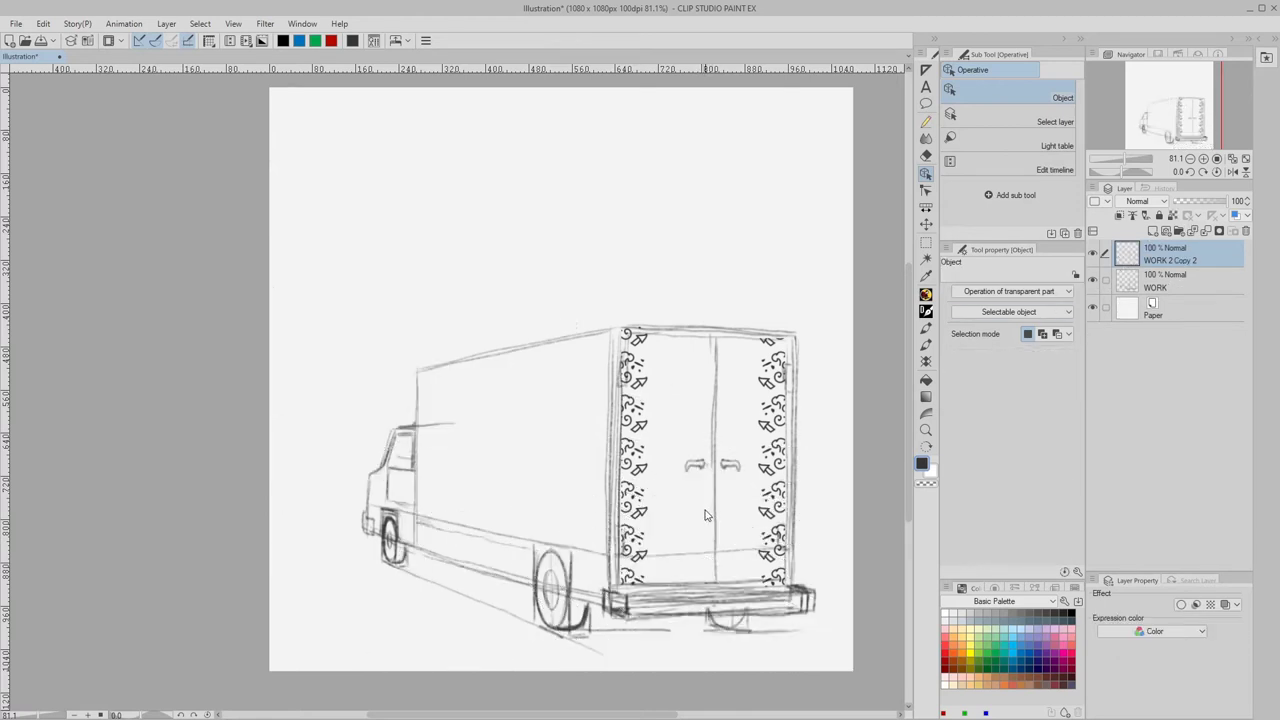
# - Sketch a cross, a triangle and a small loop above the truck, then convert their rectangular selection to an image material layer
pyautogui.click(926, 122)
pyautogui.moveTo(639, 245); pyautogui.dragTo(667, 242)
pyautogui.moveTo(691, 206); pyautogui.dragTo(710, 233)
pyautogui.moveTo(674, 271); pyautogui.dragTo(679, 266)
pyautogui.click(926, 242)
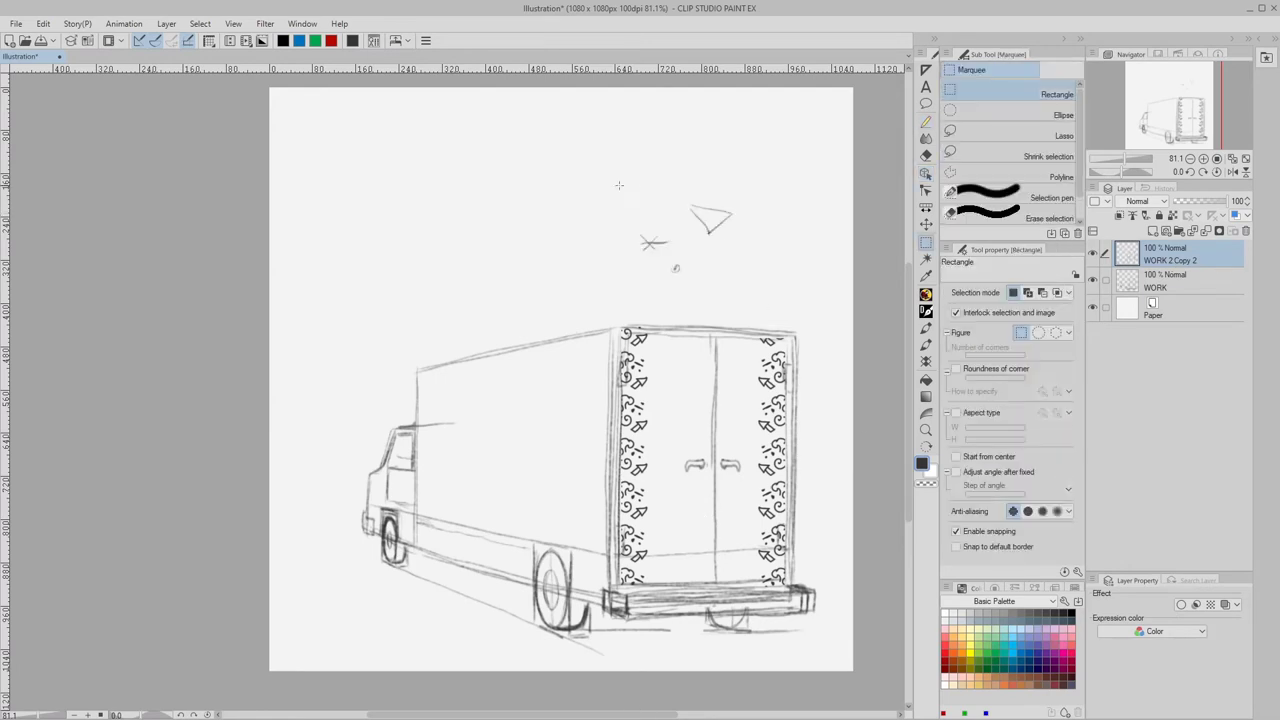
pyautogui.moveTo(616, 185); pyautogui.dragTo(744, 285)
pyautogui.click(752, 296)
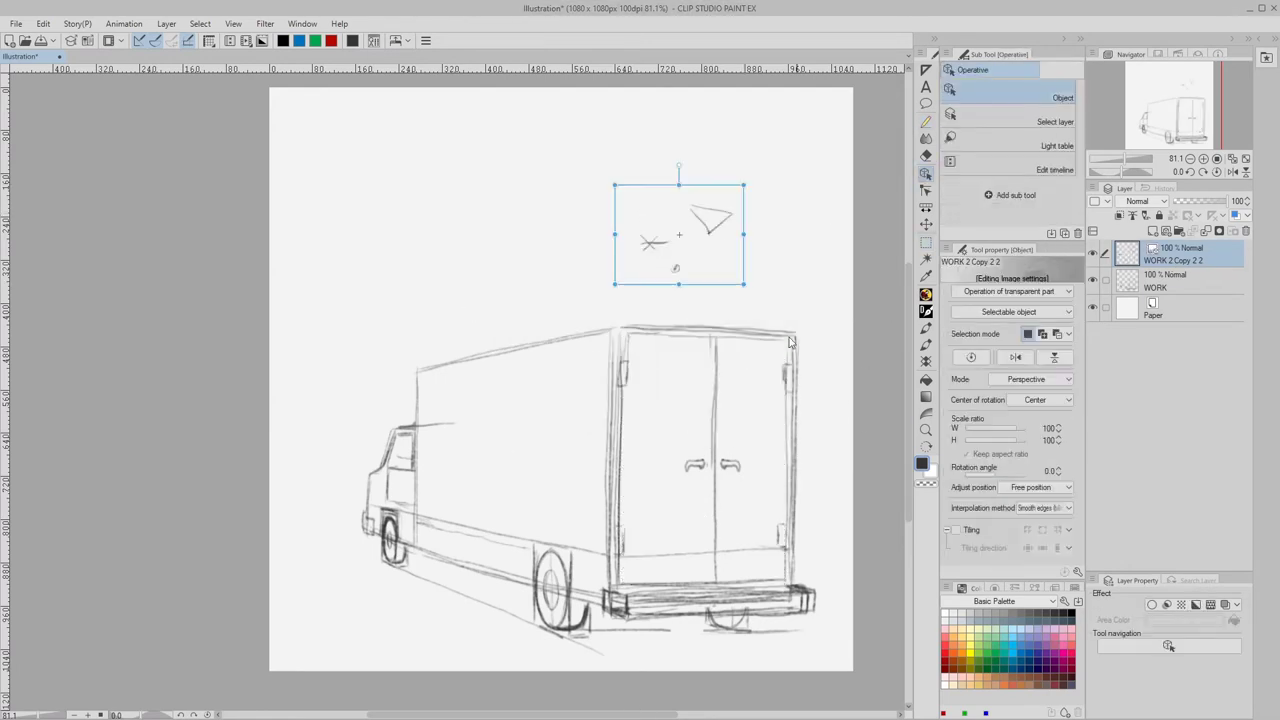
# - Turn on tiling for the new motif layer, scale its tile down and move it onto the truck's long side
pyautogui.click(956, 530)
pyautogui.moveTo(690, 370); pyautogui.dragTo(740, 401)
pyautogui.hotkey('ctrl', 'z')
pyautogui.moveTo(744, 285); pyautogui.dragTo(716, 263)
pyautogui.moveTo(729, 266)
pyautogui.mouseDown()
pyautogui.moveTo(734, 252)
pyautogui.moveTo(729, 265)
pyautogui.mouseUp()
pyautogui.moveTo(691, 222); pyautogui.dragTo(559, 442)
# - Set the transform mode to Perspective and raise the motif tile's lower-left corner to taper it
pyautogui.click(1031, 380)
pyautogui.click(1001, 473)
pyautogui.moveTo(559, 510); pyautogui.dragTo(560, 501)
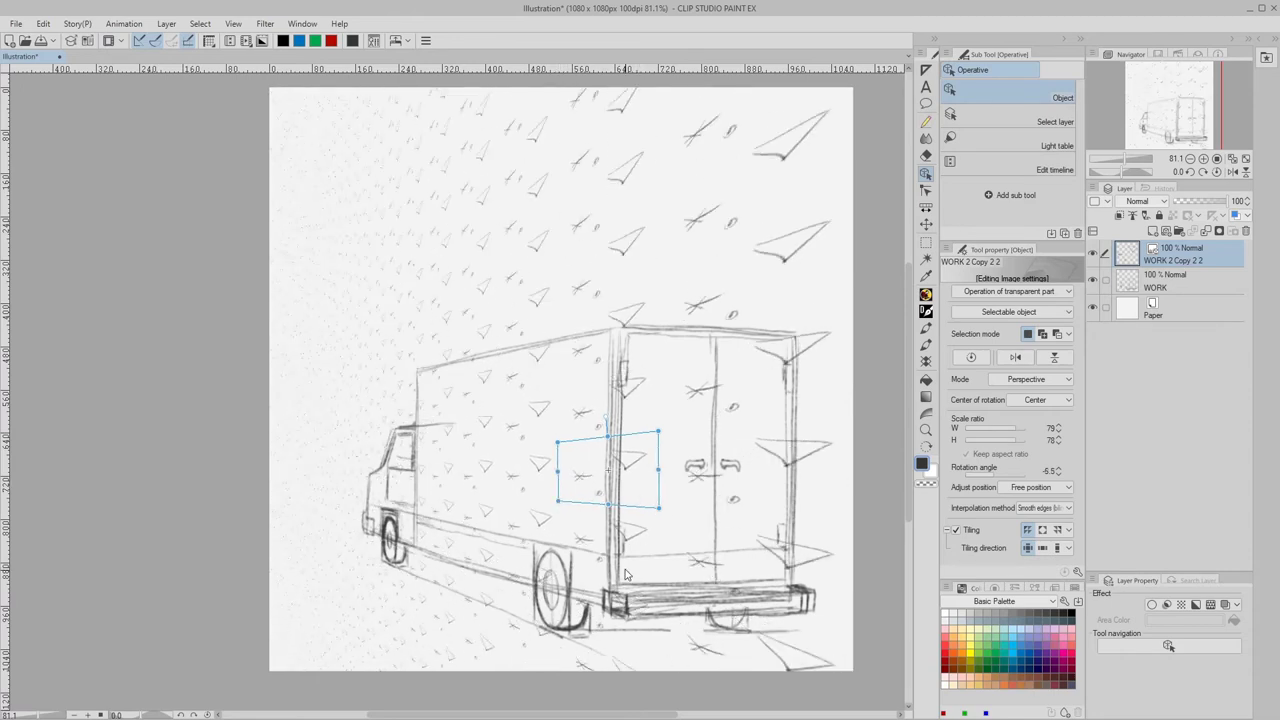
# - Shrink the motif tile in Scale/Rotate mode, then return it to Perspective mode
pyautogui.click(1031, 380)
pyautogui.click(1012, 395)
pyautogui.moveTo(665, 513); pyautogui.dragTo(607, 492)
pyautogui.click(1042, 379)
pyautogui.click(1004, 472)
# - Toggle Keep aspect ratio in Scale/Rotate mode, resize the motif tile and reposition it on the truck's long side
pyautogui.click(1032, 379)
pyautogui.click(1012, 395)
pyautogui.click(966, 454)
pyautogui.moveTo(608, 436); pyautogui.dragTo(617, 417)
pyautogui.moveTo(600, 463); pyautogui.dragTo(572, 454)
pyautogui.moveTo(526, 411); pyautogui.dragTo(533, 408)
pyautogui.moveTo(574, 456); pyautogui.dragTo(452, 512)
# - Reshape the motif tile's corners in Perspective mode and shift it to follow the perspective of the truck's long side
pyautogui.click(1030, 379)
pyautogui.click(1016, 470)
pyautogui.moveTo(498, 468); pyautogui.dragTo(528, 528)
pyautogui.moveTo(528, 437); pyautogui.dragTo(528, 430)
pyautogui.moveTo(482, 481)
pyautogui.mouseDown()
pyautogui.moveTo(507, 476)
pyautogui.moveTo(441, 523)
pyautogui.moveTo(475, 497)
pyautogui.mouseUp()
pyautogui.moveTo(468, 544); pyautogui.dragTo(474, 545)
pyautogui.moveTo(522, 447); pyautogui.dragTo(522, 455)
pyautogui.moveTo(522, 546)
pyautogui.mouseDown()
pyautogui.moveTo(523, 509)
pyautogui.moveTo(522, 539)
pyautogui.mouseUp()
pyautogui.moveTo(520, 494); pyautogui.dragTo(473, 430)
pyautogui.moveTo(518, 466); pyautogui.dragTo(530, 474)
pyautogui.moveTo(524, 541); pyautogui.dragTo(524, 553)
pyautogui.moveTo(530, 475); pyautogui.dragTo(527, 457)
pyautogui.moveTo(519, 548); pyautogui.dragTo(518, 553)
# - Undo the motif tile's transformations, stepping back and forth through the recent edits
pyautogui.hotkey('ctrl', 'z')
pyautogui.hotkey('ctrl', 'z')
pyautogui.hotkey('ctrl', 'z')
pyautogui.hotkey('ctrl', 'z')
pyautogui.hotkey('ctrl', 'z')
pyautogui.hotkey('ctrl', 'z')
pyautogui.hotkey('ctrl', 'z')
pyautogui.hotkey('ctrl', 'z')
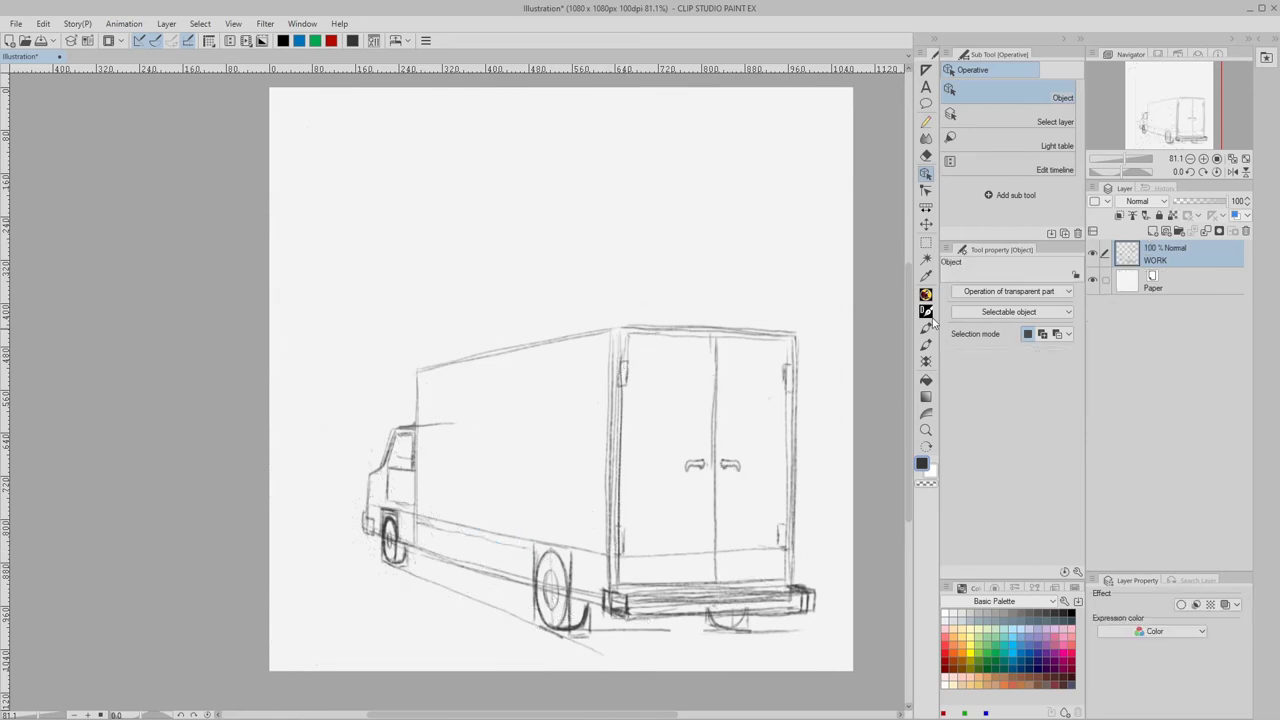
pyautogui.hotkey('ctrl', 'y')
pyautogui.hotkey('ctrl', 'y')
pyautogui.hotkey('ctrl', 'y')
pyautogui.hotkey('ctrl', 'y')
pyautogui.hotkey('ctrl', 'y')
pyautogui.hotkey('ctrl', 'y')
pyautogui.hotkey('ctrl', 'z')
pyautogui.hotkey('ctrl', 'z')
pyautogui.hotkey('ctrl', 'z')
pyautogui.hotkey('ctrl', 'z')
# - Revert the drawing to its Delete Layer state in the edit history, discarding the sketched motifs
pyautogui.click(1163, 188)
pyautogui.click(1180, 272)
pyautogui.click(1168, 209)
pyautogui.click(1124, 188)
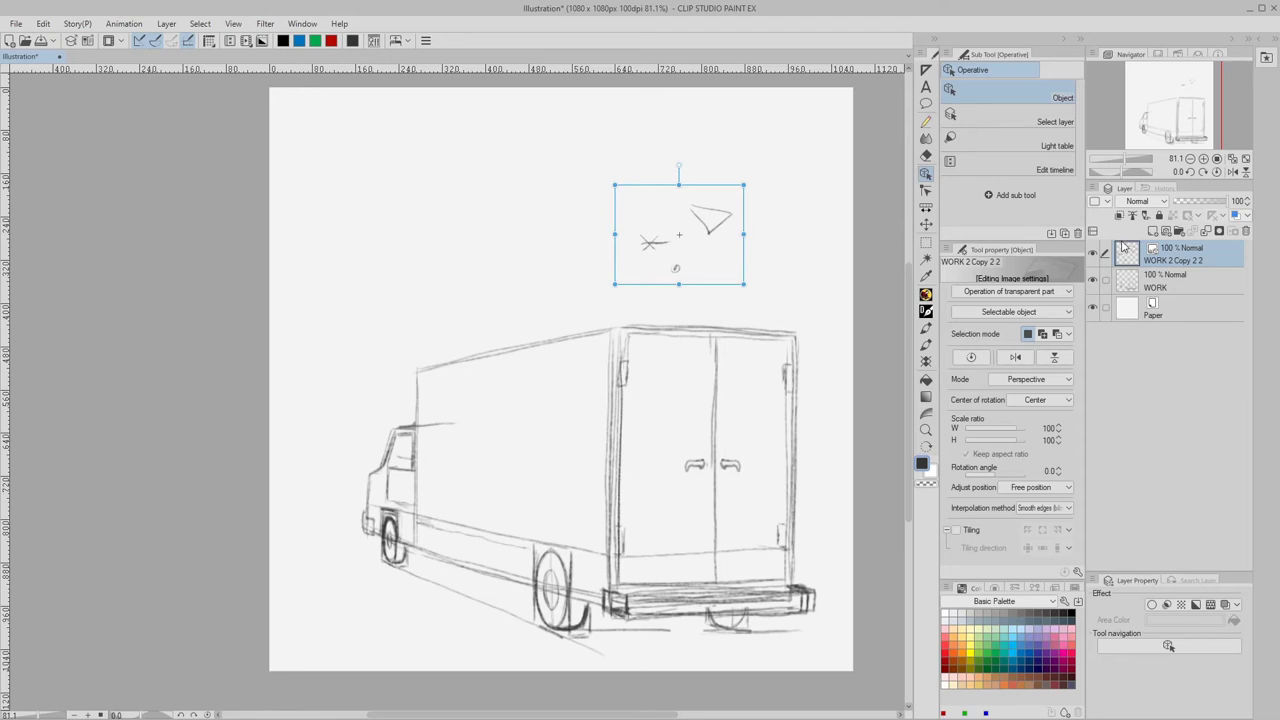
pyautogui.click(1162, 188)
pyautogui.moveTo(1249, 369); pyautogui.dragTo(1251, 287)
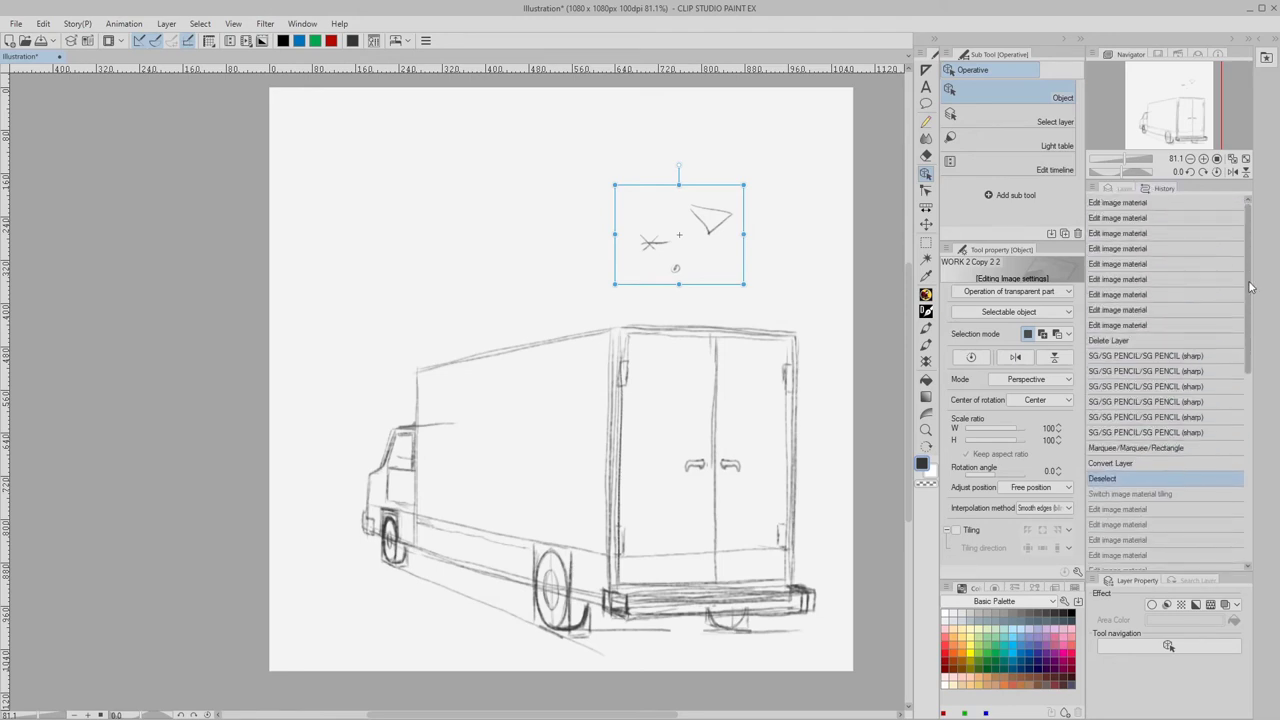
pyautogui.click(1133, 341)
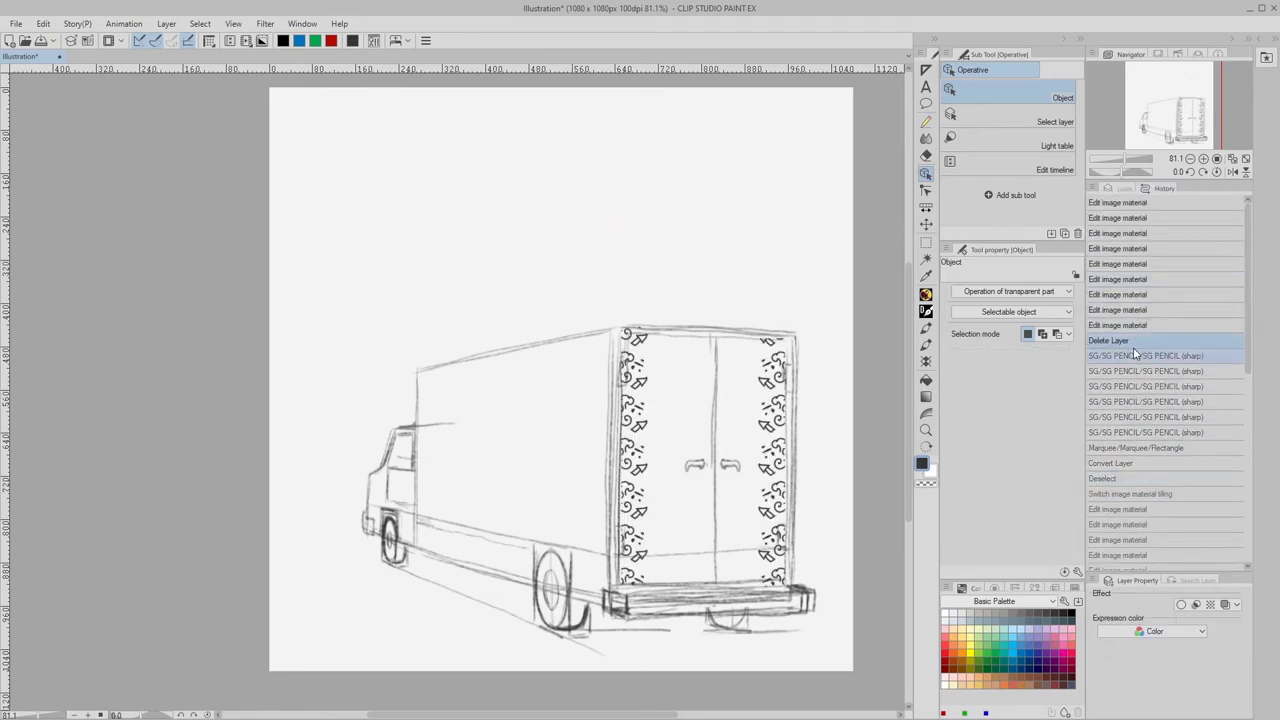
# - Create a new raster layer above WORK 2 Copy 2
pyautogui.click(1123, 190)
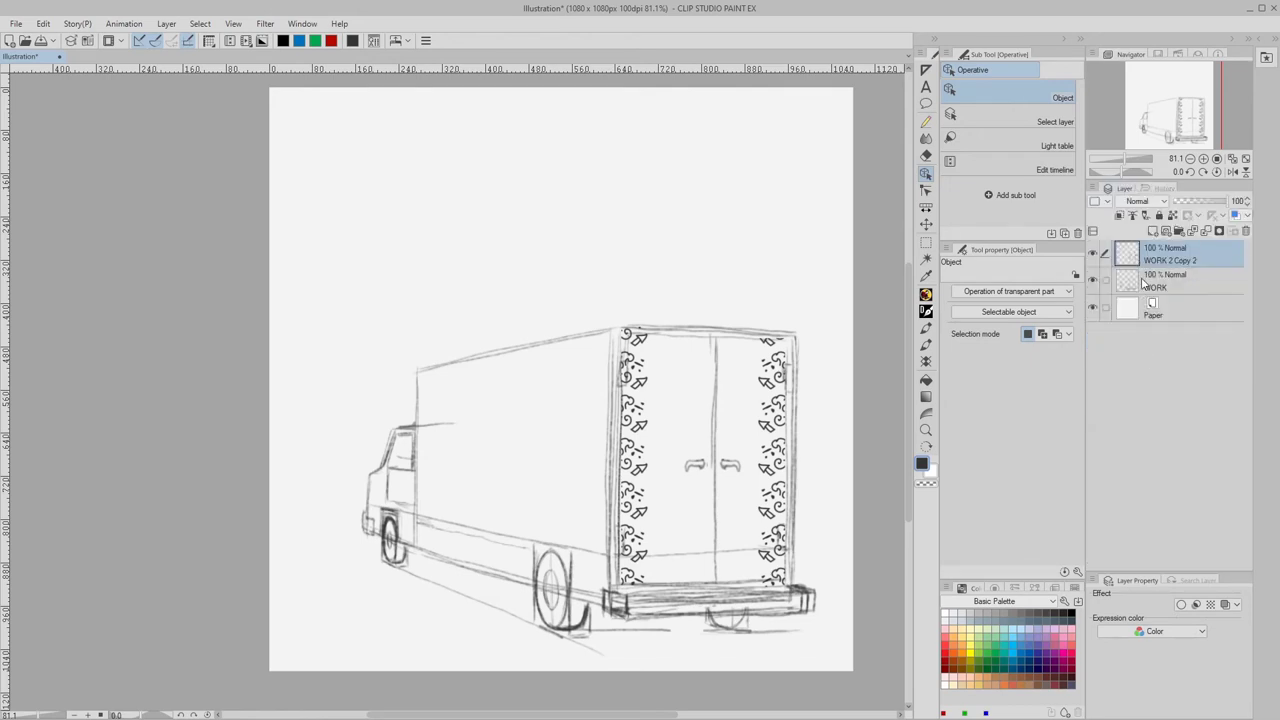
pyautogui.hotkey('ctrl', 'shift', 'n')
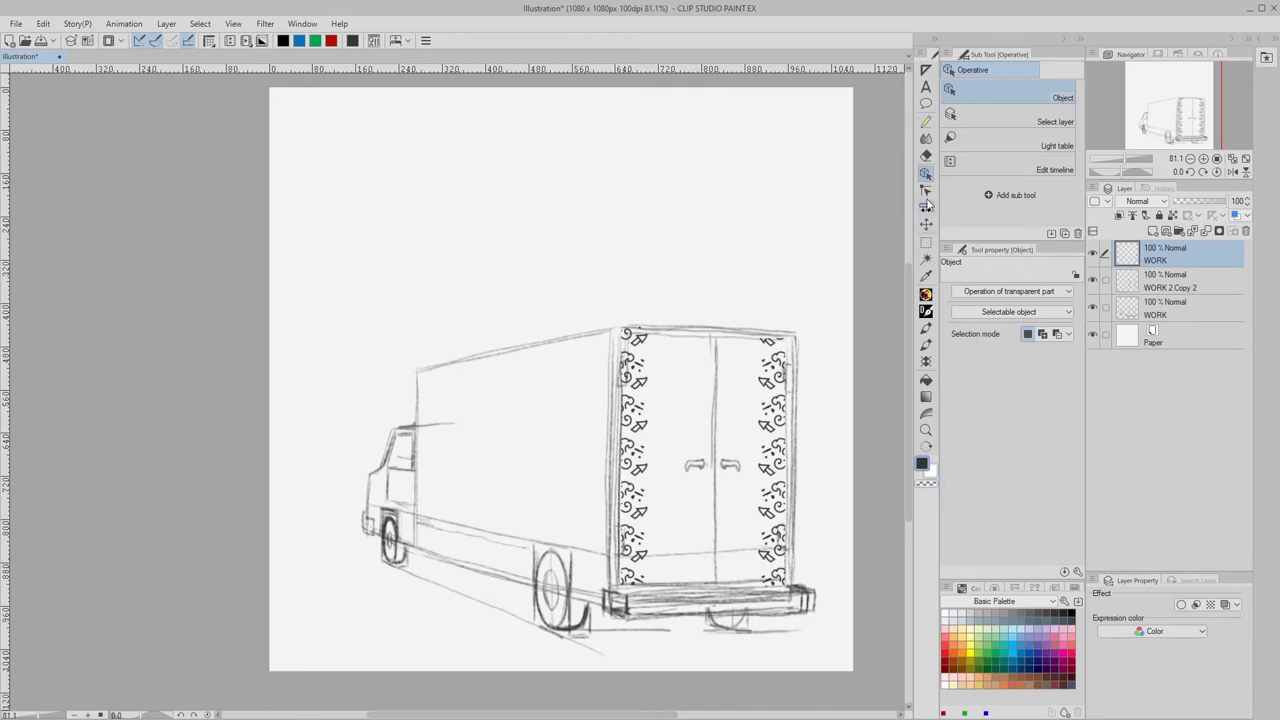
# - Sketch a small square, a rectangle and a triangle stacked above the truck with the SG PENCIL (sharp) brush
pyautogui.click(927, 122)
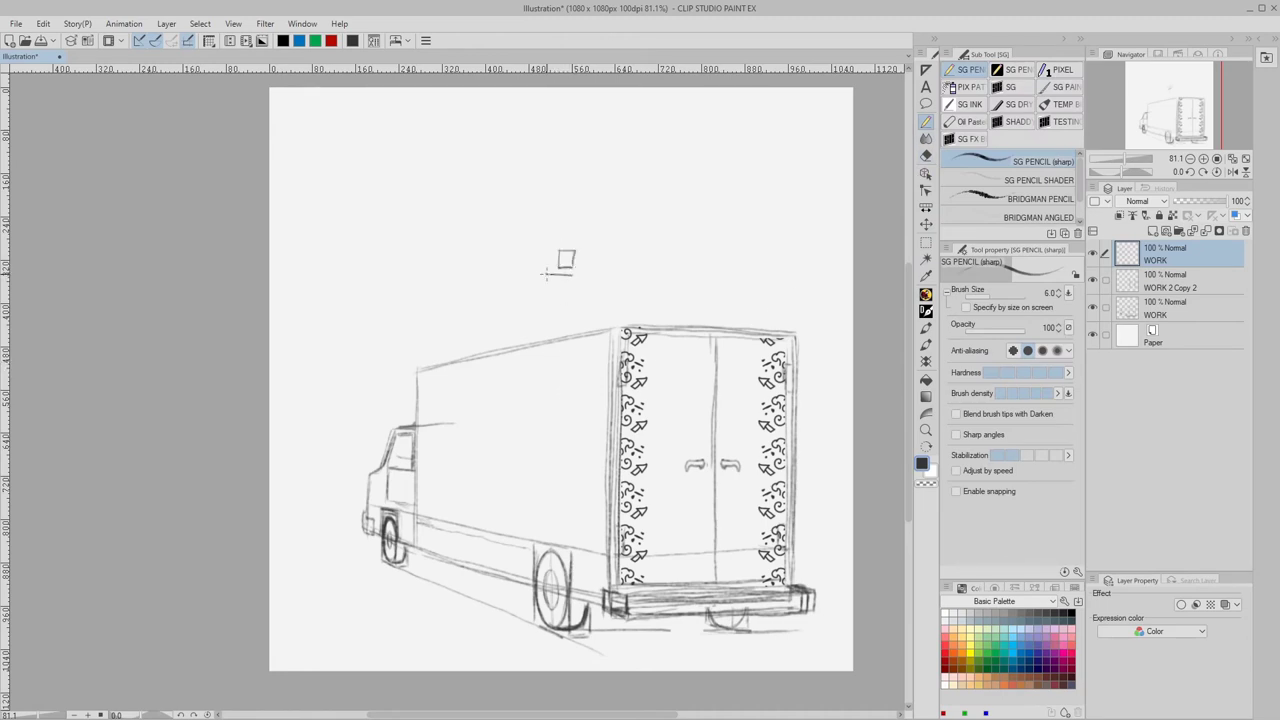
pyautogui.moveTo(568, 295); pyautogui.dragTo(566, 309)
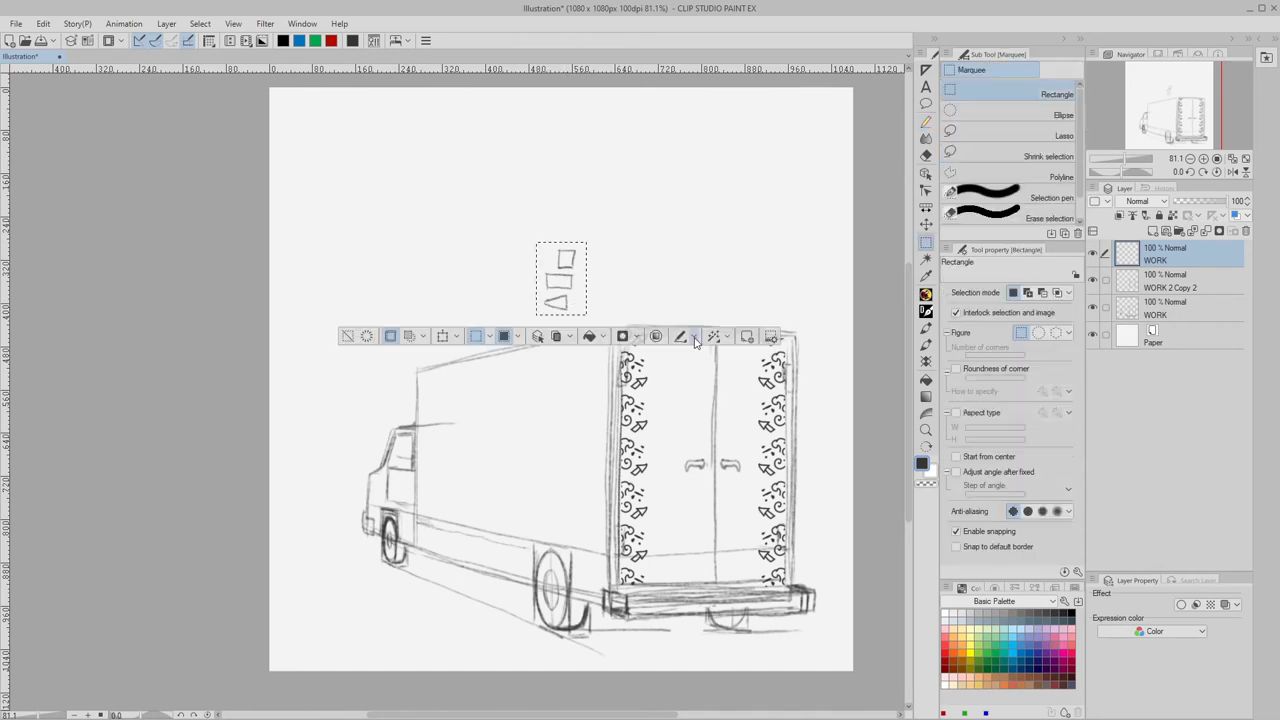
# - Convert the selected three-shape motif into an image material layer and clear the selection
pyautogui.click(696, 340)
pyautogui.click(709, 371)
pyautogui.click(682, 327)
pyautogui.click(657, 367)
pyautogui.click(756, 302)
pyautogui.click(347, 337)
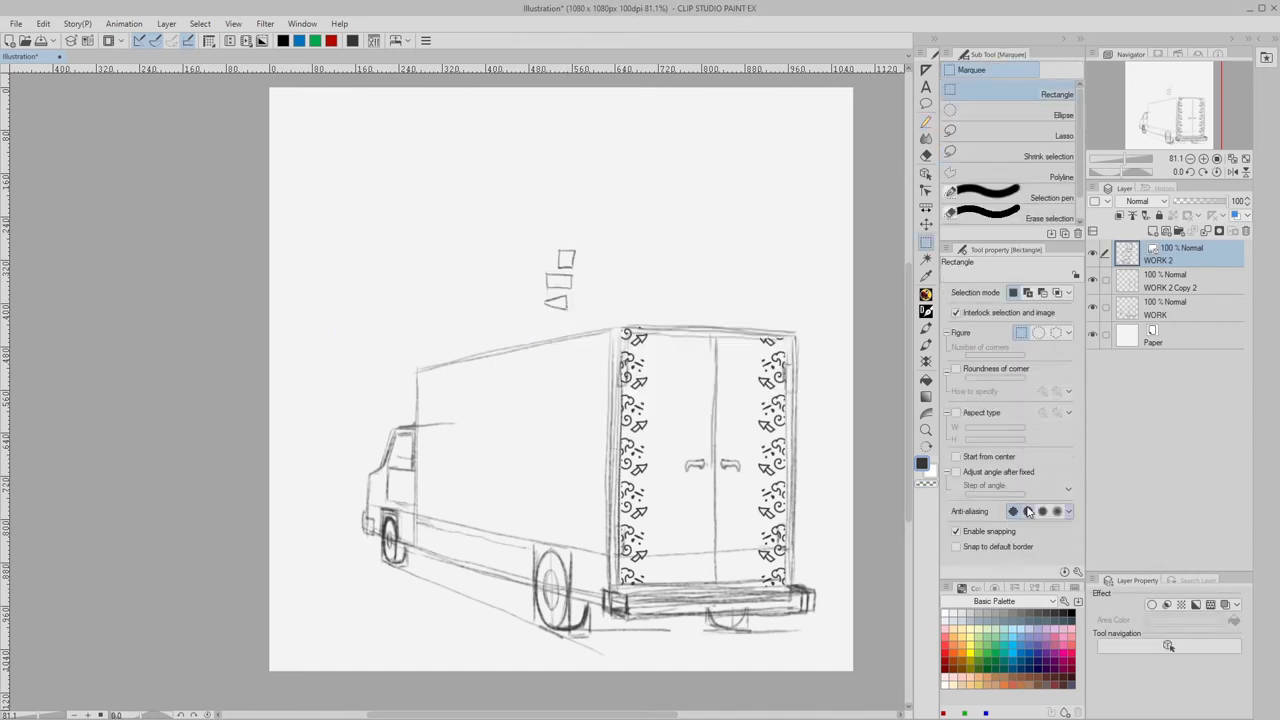
# - Enable tiling on the motif layer and, in Scale/Rotate mode, move its tile down toward the truck's long side
pyautogui.press('o')
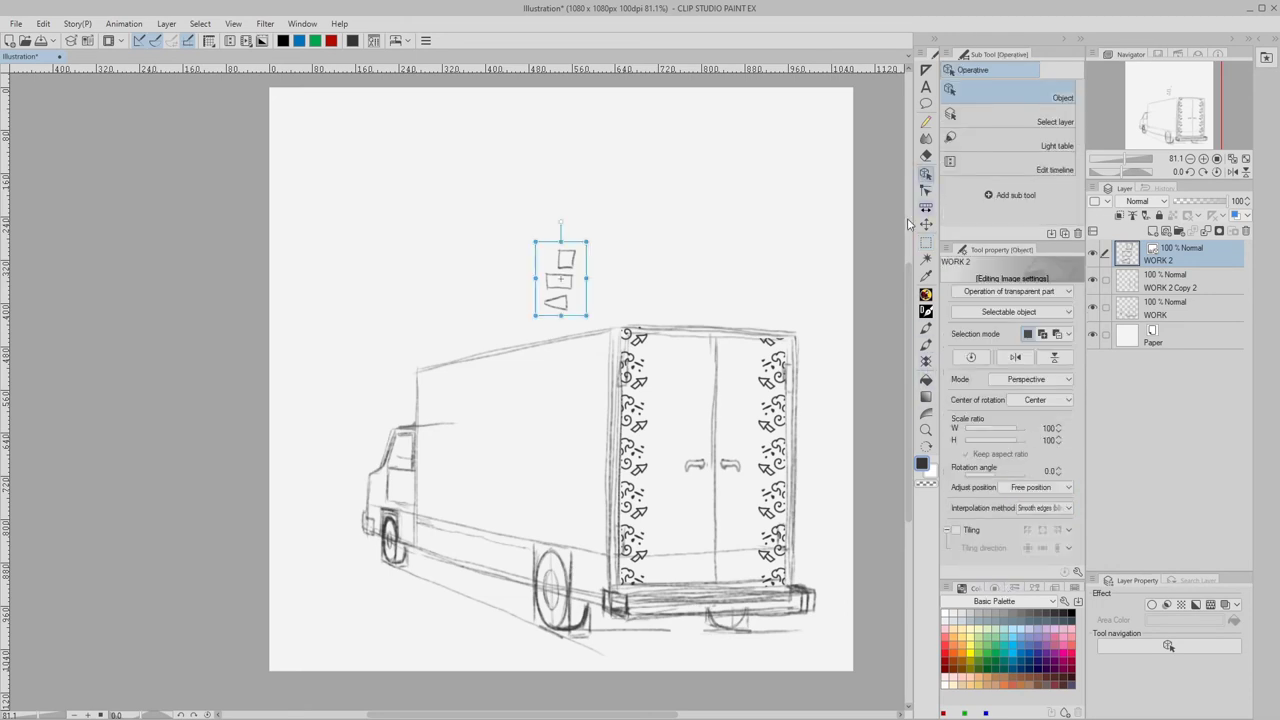
pyautogui.click(957, 530)
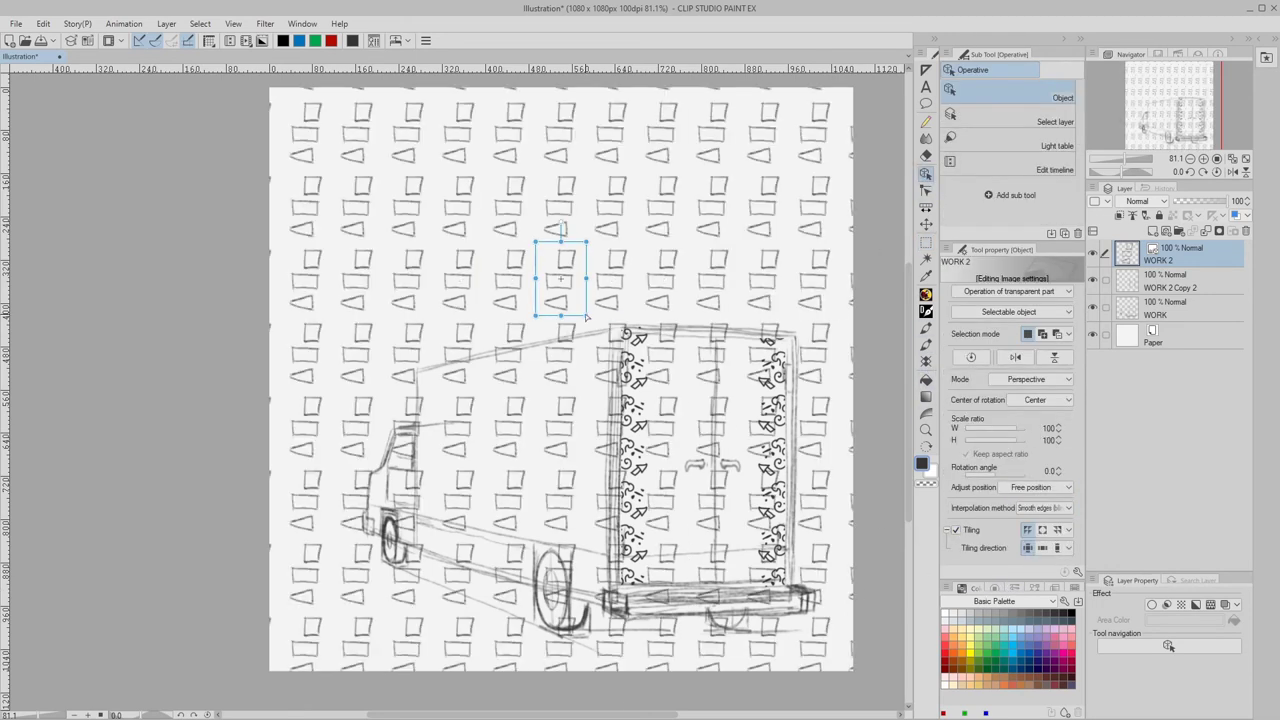
pyautogui.click(1030, 379)
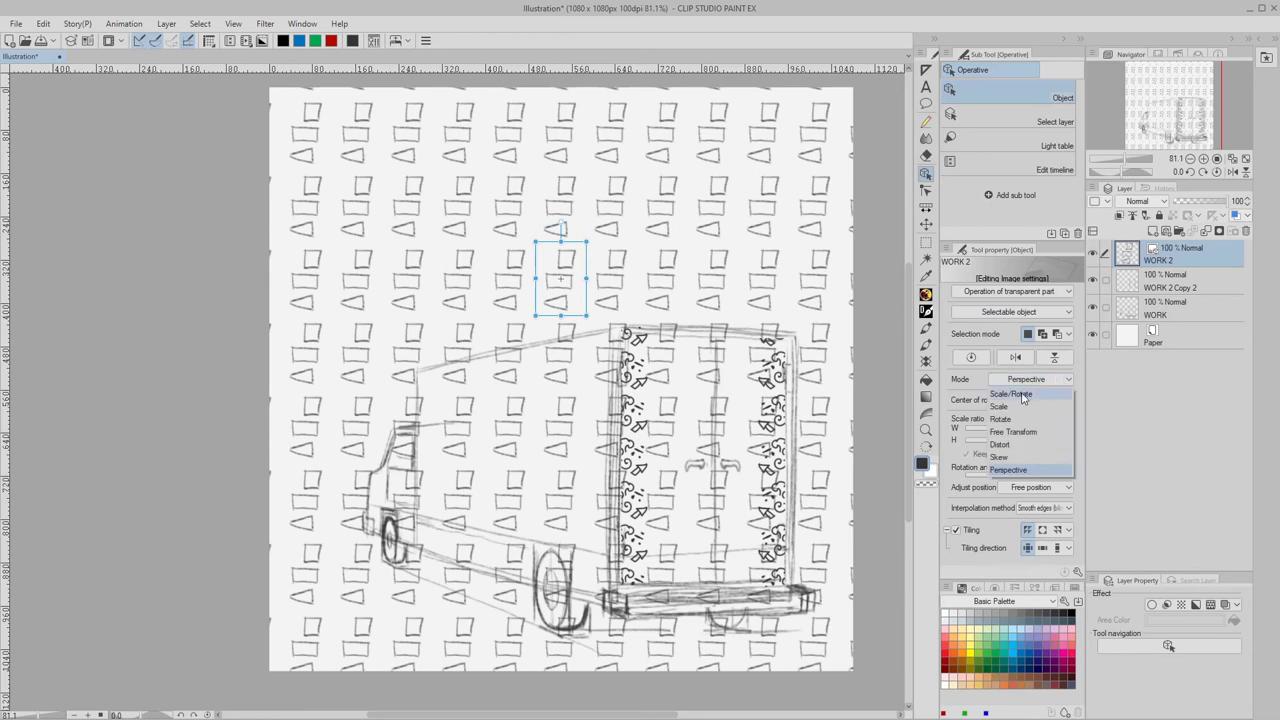
pyautogui.click(1026, 398)
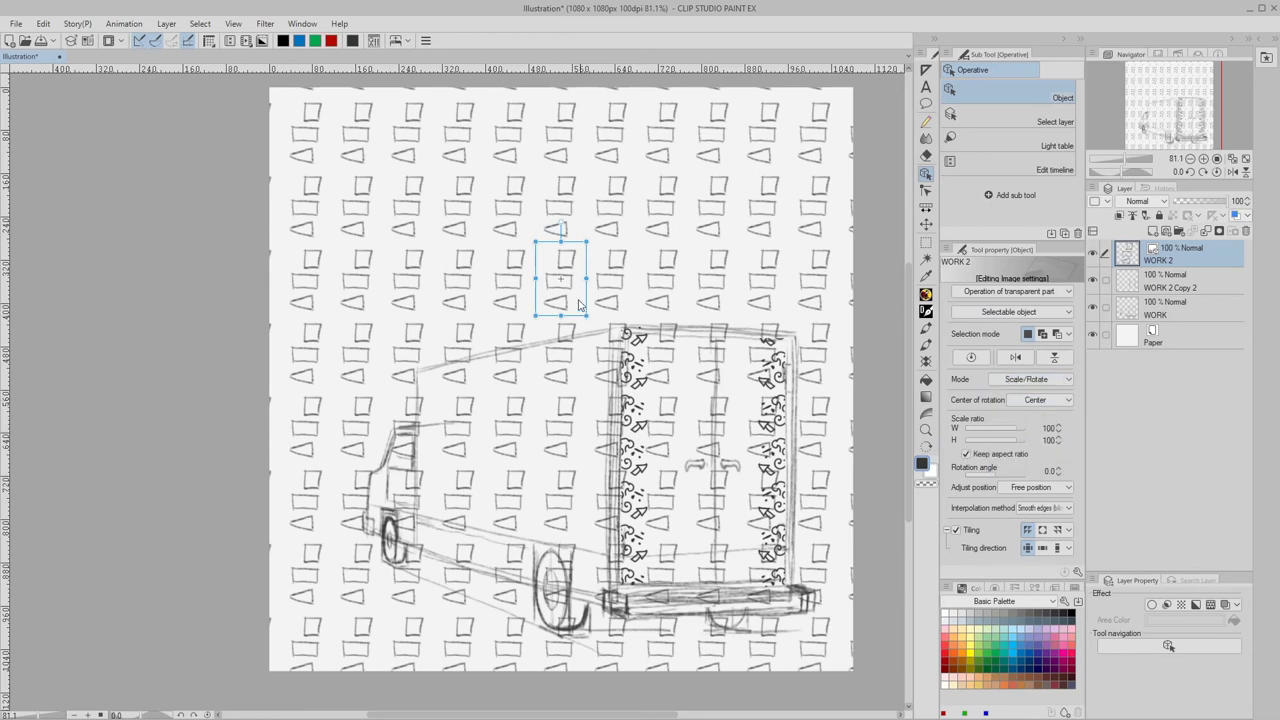
pyautogui.moveTo(576, 303); pyautogui.dragTo(608, 351)
# - Reshape the tile's corners in Distort mode so the tiled pattern follows the perspective of the truck's long side
pyautogui.click(1069, 380)
pyautogui.click(1016, 443)
pyautogui.moveTo(574, 304); pyautogui.dragTo(574, 318)
pyautogui.moveTo(573, 375); pyautogui.dragTo(573, 383)
pyautogui.moveTo(624, 376); pyautogui.dragTo(624, 374)
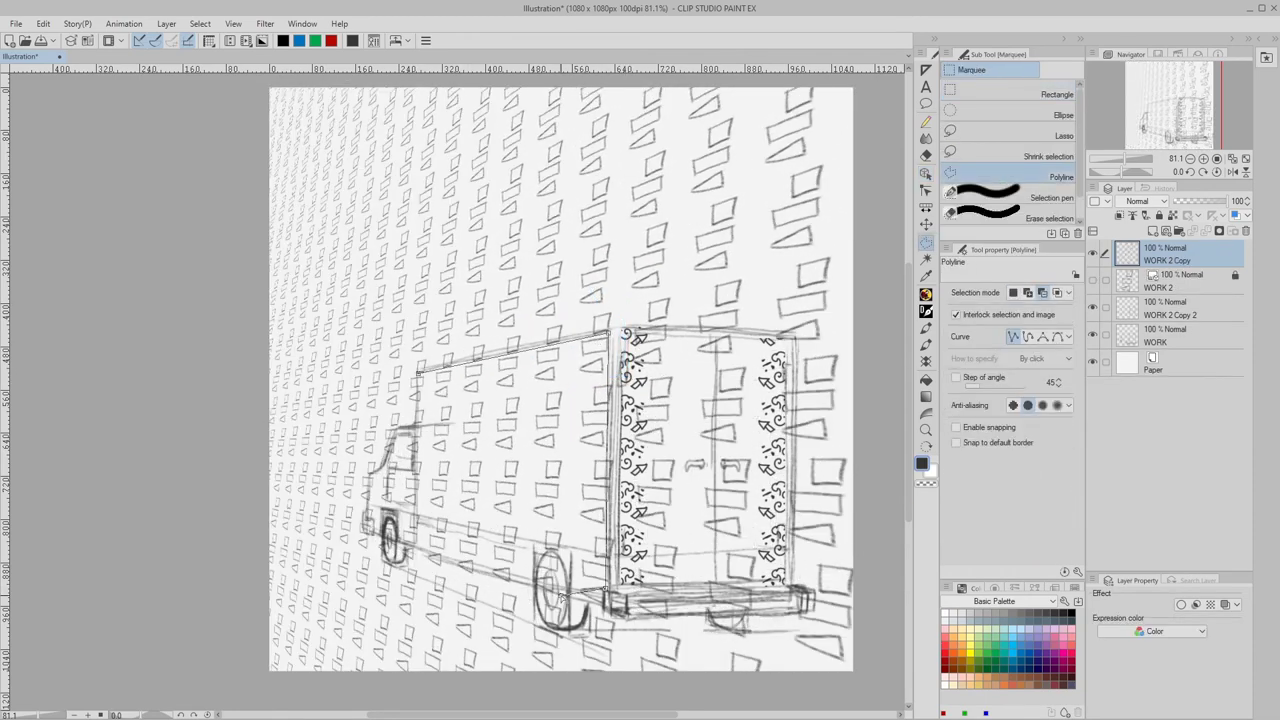
# - Outline the truck's long side with a polyline selection, clear the rasterized pattern copy outside it, and deselect
pyautogui.click(550, 597)
pyautogui.click(415, 547)
pyautogui.click(418, 373)
pyautogui.click(451, 617)
pyautogui.click(296, 617)
# - Lasso and delete the stray pattern parts over the rear wheel and along the cargo box's front edge
pyautogui.click(1062, 136)
pyautogui.moveTo(521, 564); pyautogui.dragTo(519, 595)
pyautogui.click(388, 617)
pyautogui.click(260, 617)
pyautogui.moveTo(418, 372); pyautogui.dragTo(415, 558)
pyautogui.click(328, 587)
pyautogui.click(201, 587)
# - Select the trimmed pattern with a rectangle and adjust its corners in Free Transform to fit the truck's long side
pyautogui.click(1056, 94)
pyautogui.moveTo(420, 358)
pyautogui.mouseDown()
pyautogui.moveTo(629, 593)
pyautogui.moveTo(672, 605)
pyautogui.mouseUp()
pyautogui.click(335, 626)
pyautogui.moveTo(409, 321); pyautogui.dragTo(634, 613)
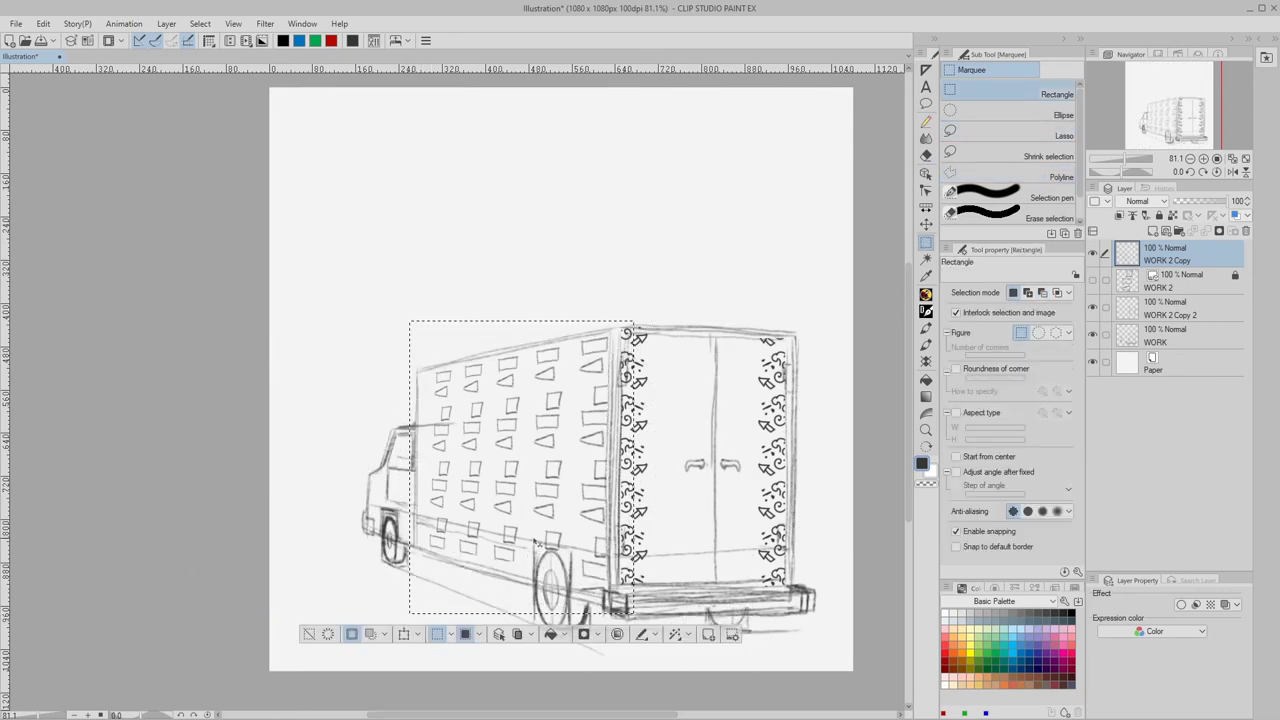
pyautogui.click(437, 541)
pyautogui.moveTo(410, 322); pyautogui.dragTo(395, 323)
pyautogui.moveTo(410, 613); pyautogui.dragTo(409, 609)
pyautogui.moveTo(634, 613); pyautogui.dragTo(636, 619)
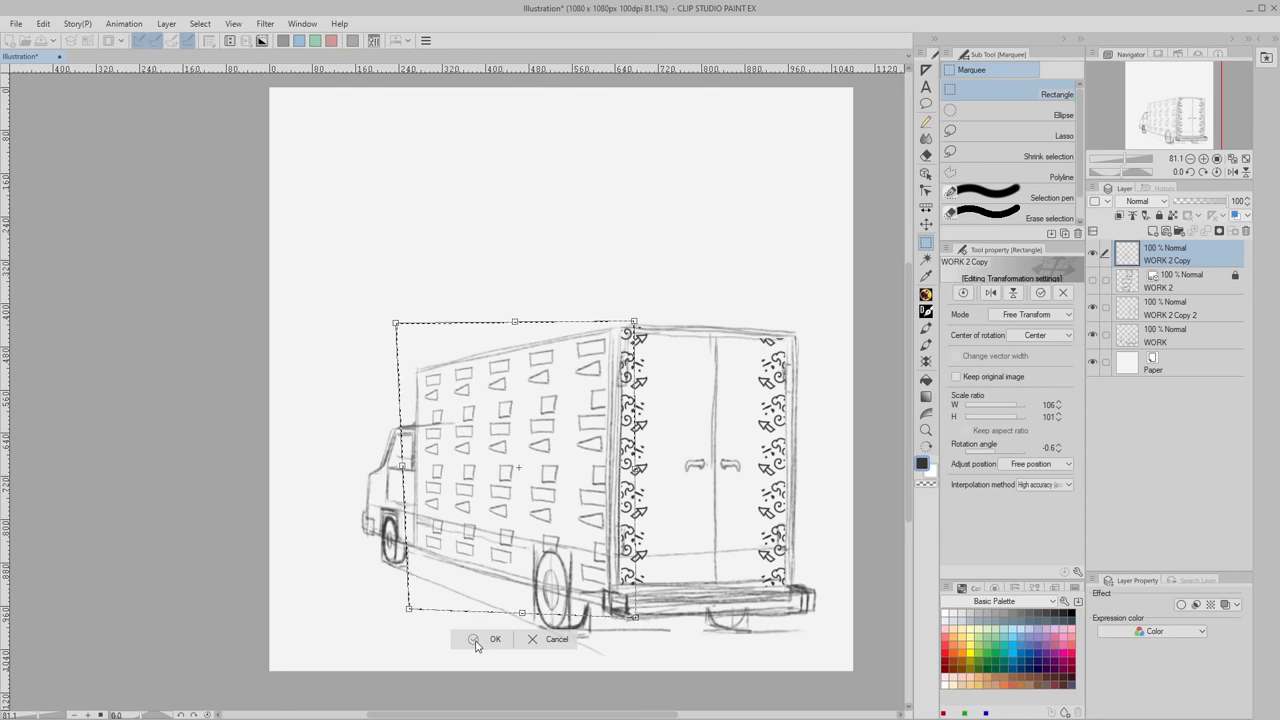
pyautogui.moveTo(409, 609); pyautogui.dragTo(410, 603)
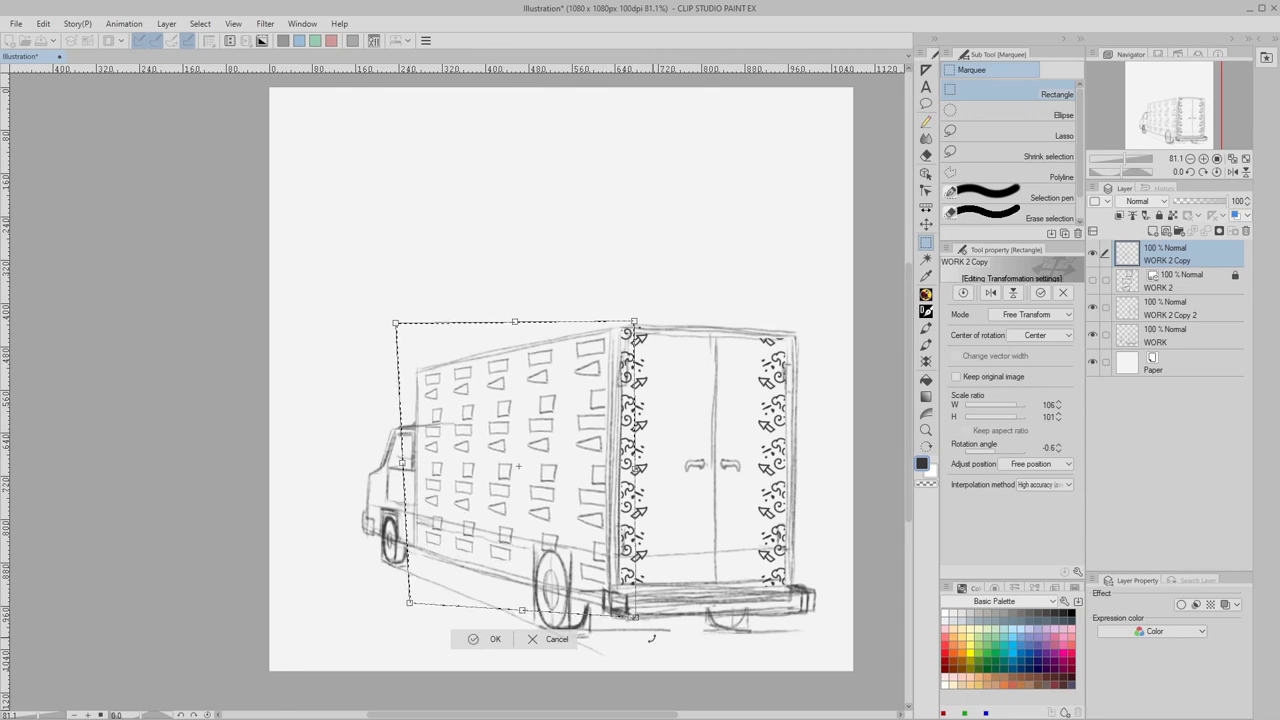
pyautogui.moveTo(636, 618); pyautogui.dragTo(639, 618)
pyautogui.moveTo(634, 321); pyautogui.dragTo(635, 324)
pyautogui.click(480, 640)
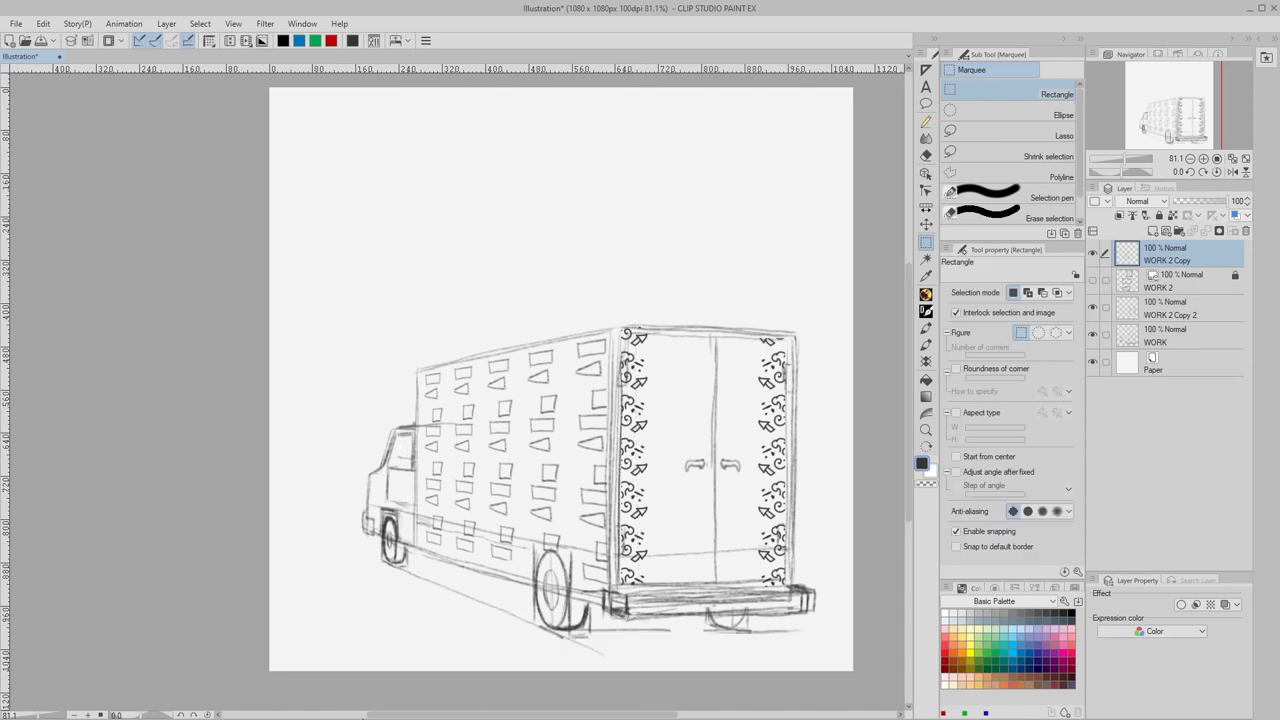